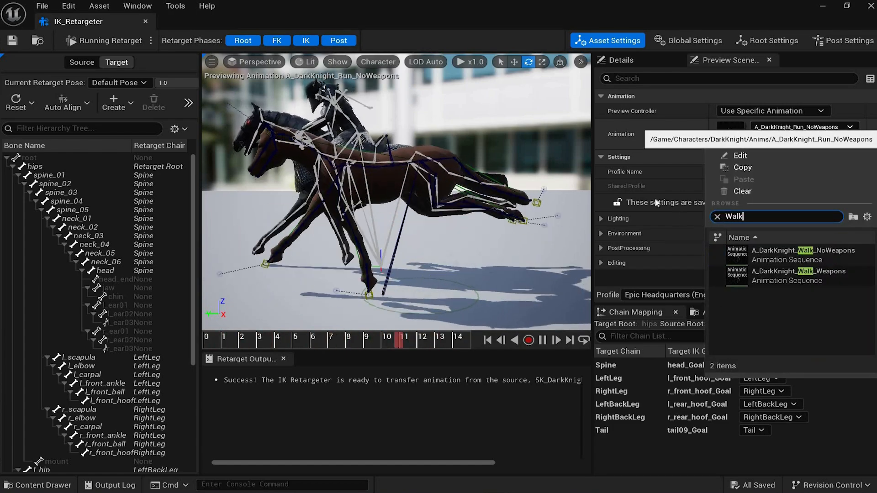
Preview the A_DarkKnight_Walk_NoWeapons and A_DarkKnight_Win_NoWeapons animations on the retargeted horse, and save the retargeter.
click(802, 252)
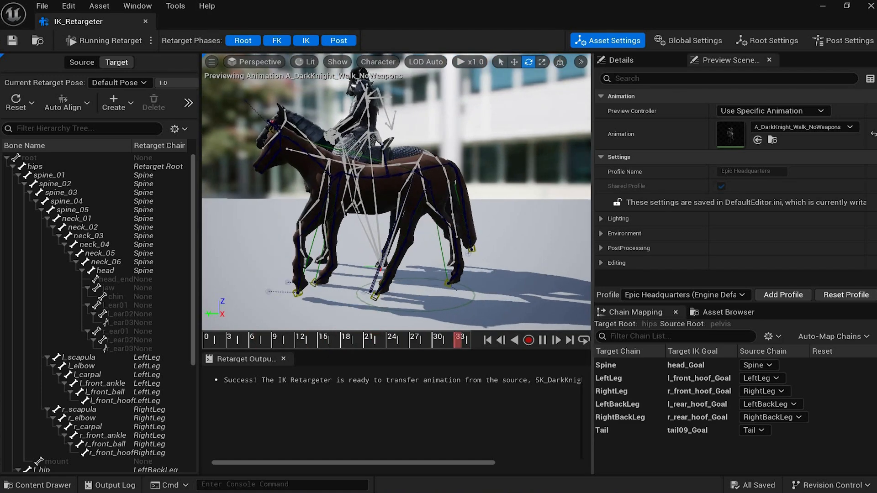
mouse_move(396, 192)
alt+mouse_down()
mouse_move(396, 242)
mouse_move(399, 189)
alt+mouse_up()
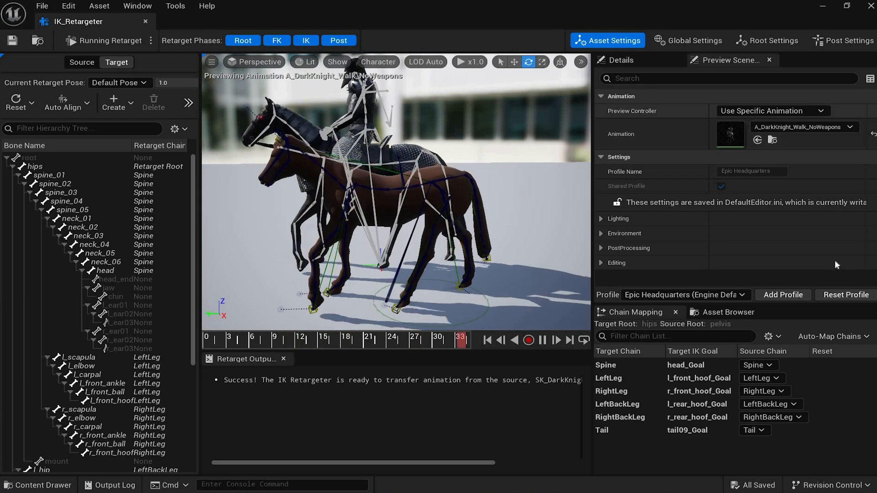
click(809, 127)
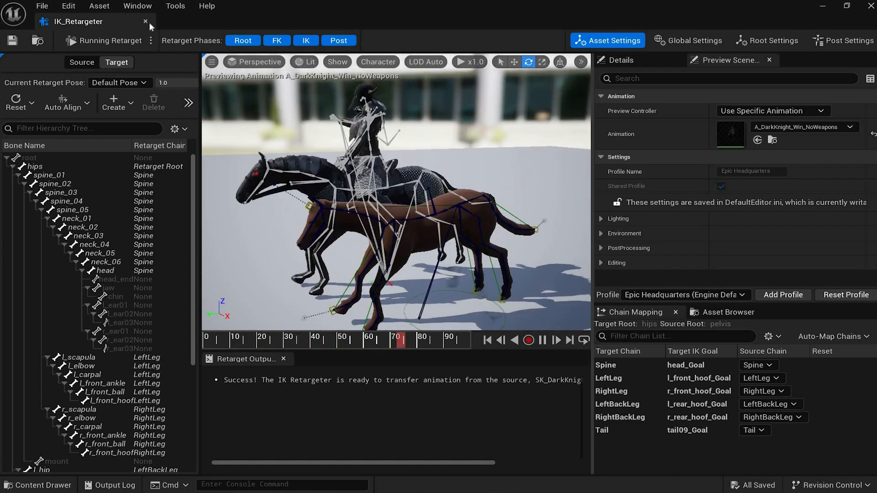
click(13, 40)
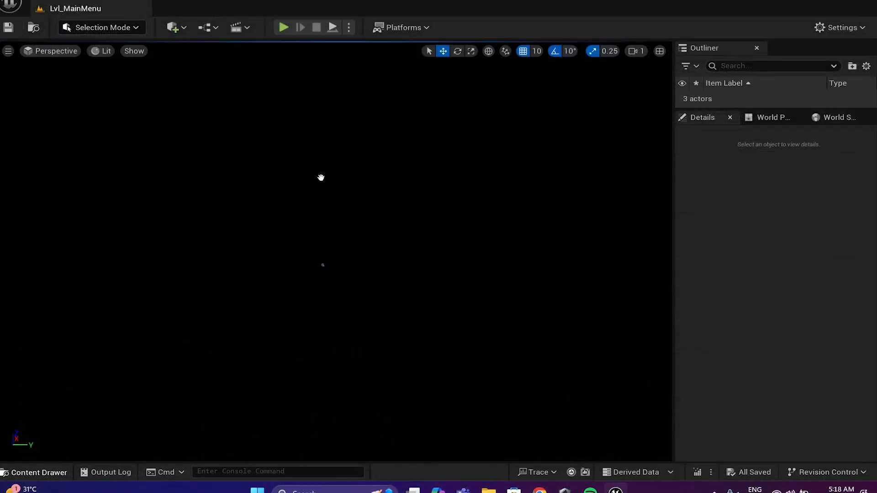
Open IKRig_HorseNew, examine its hips retarget root and the Spine chain's start bone, and save the rig.
key(ctrl+space)
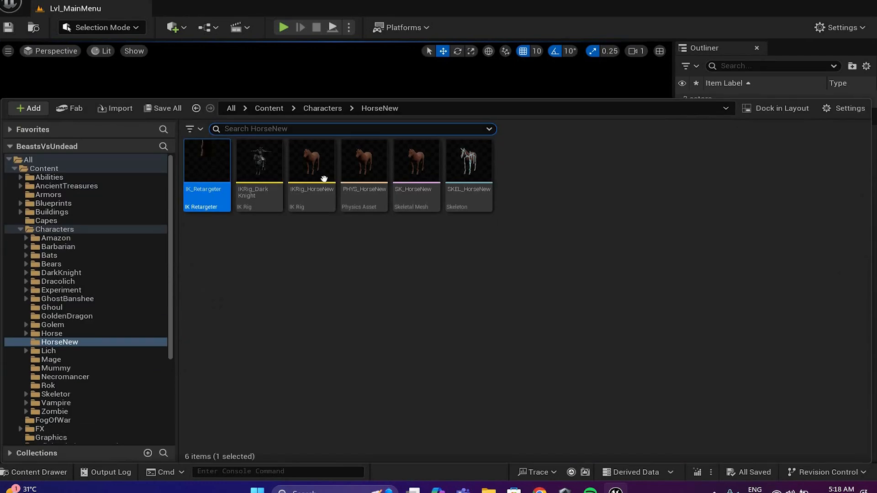
click(321, 170)
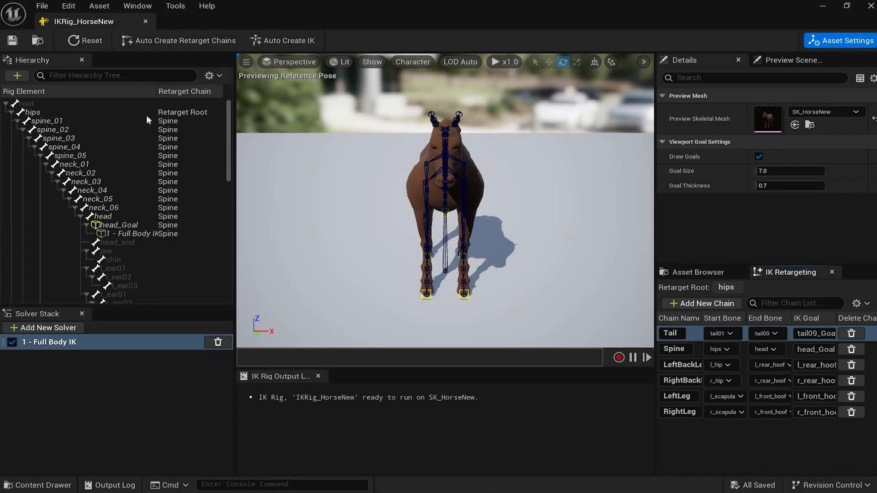
click(182, 113)
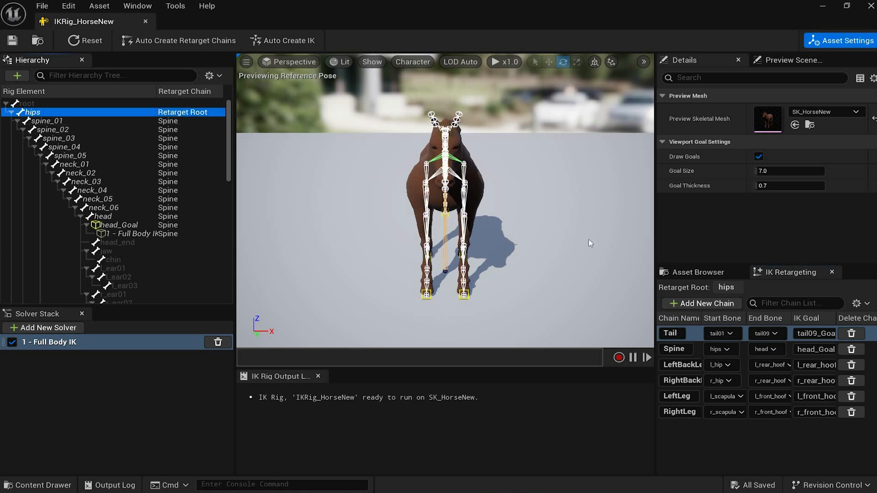
click(183, 121)
key(Up)
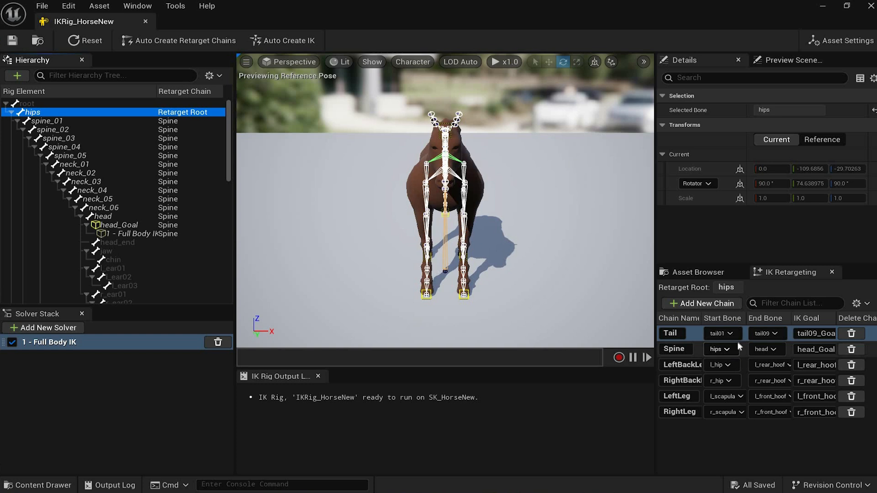
click(759, 110)
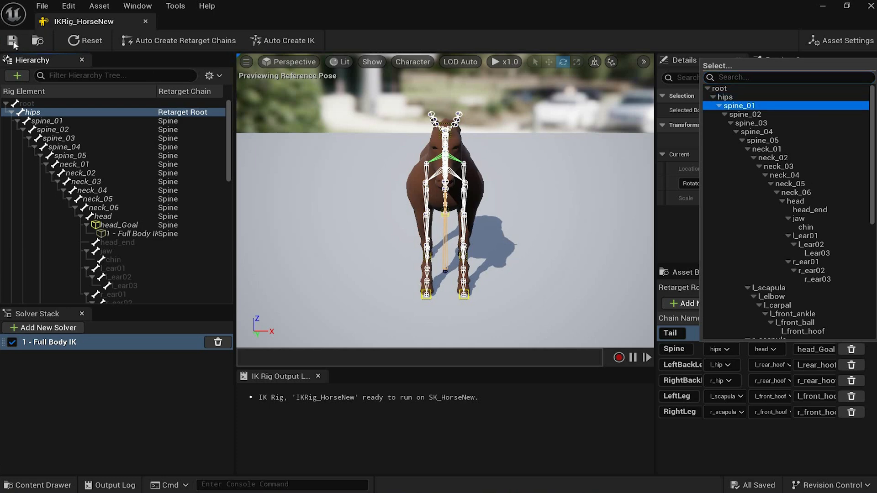
key(ctrl+s)
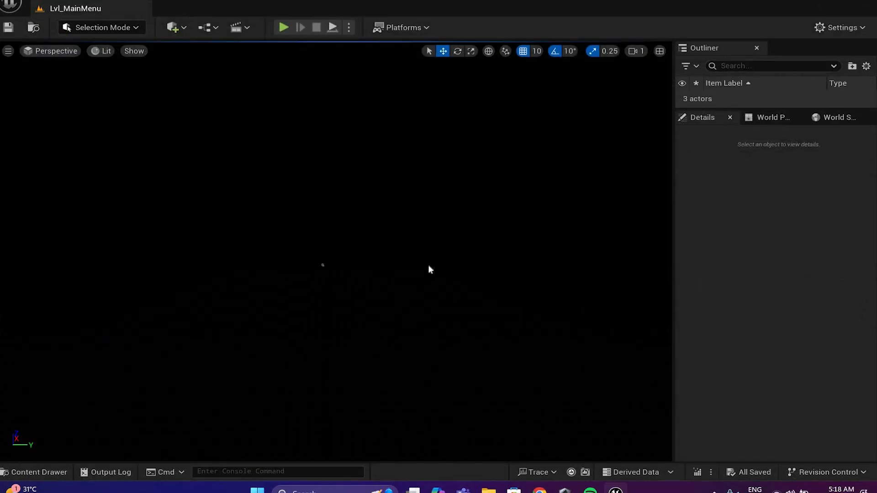
Open IKRig_DarkKnight and examine the start bone choices of its Spine retarget chain.
key(ctrl+space)
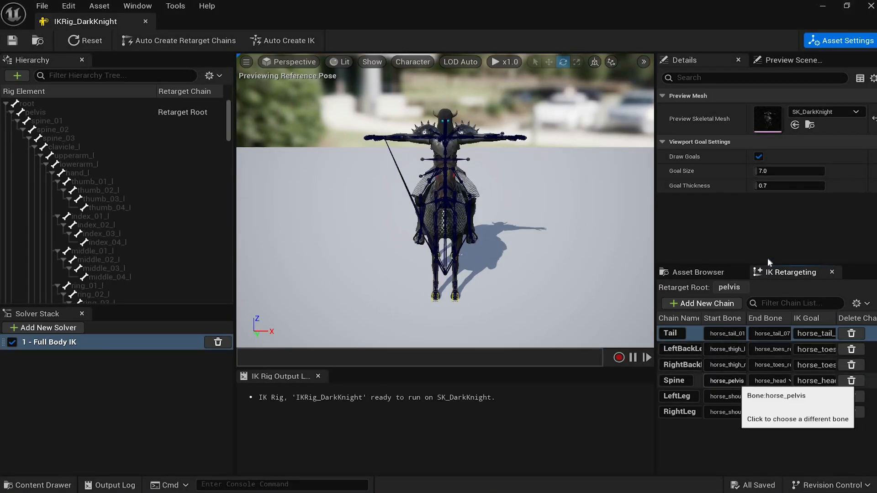
click(727, 380)
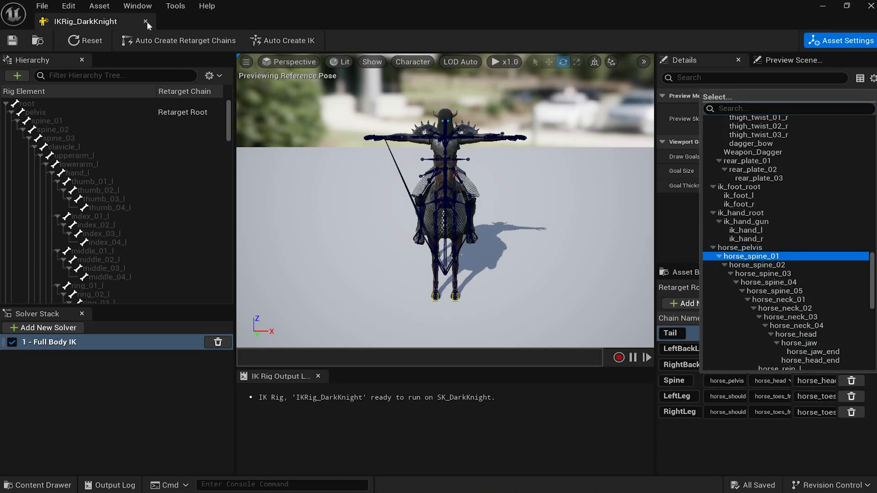
key(Return)
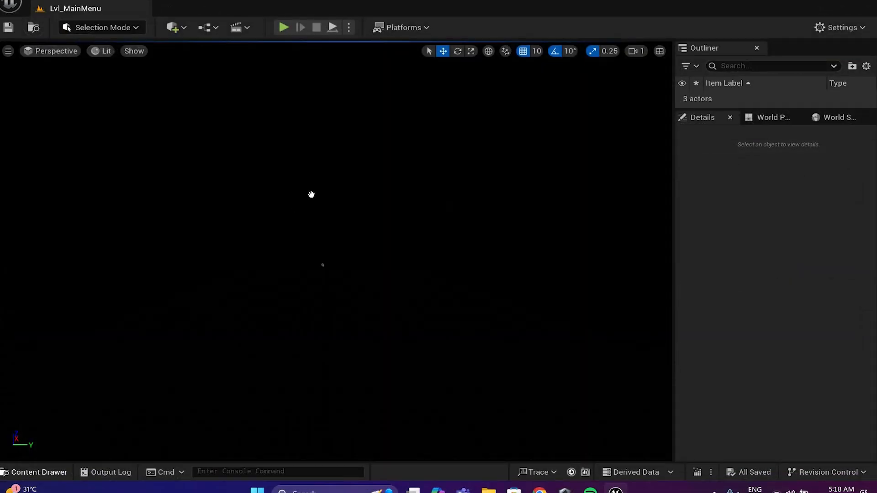
Reopen IK_Retargeter and preview the specific animation A_DarkKnight_Walk_Weapons on both horses.
click(39, 472)
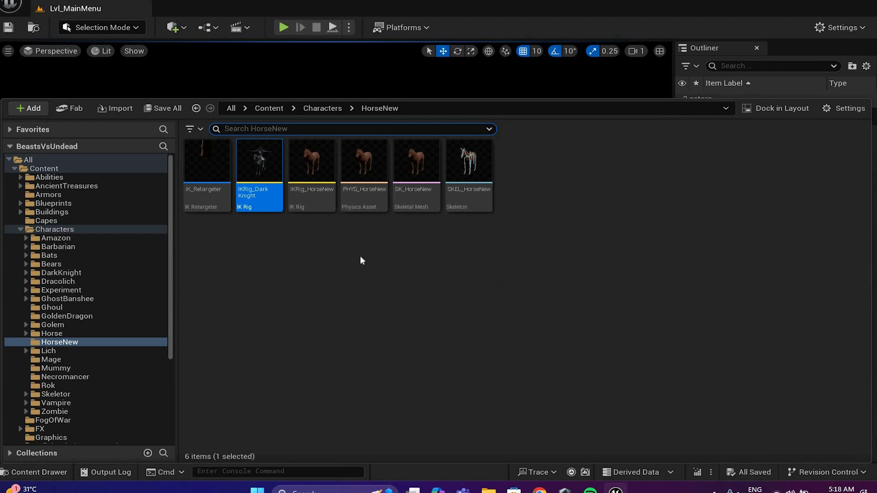
double_click(207, 176)
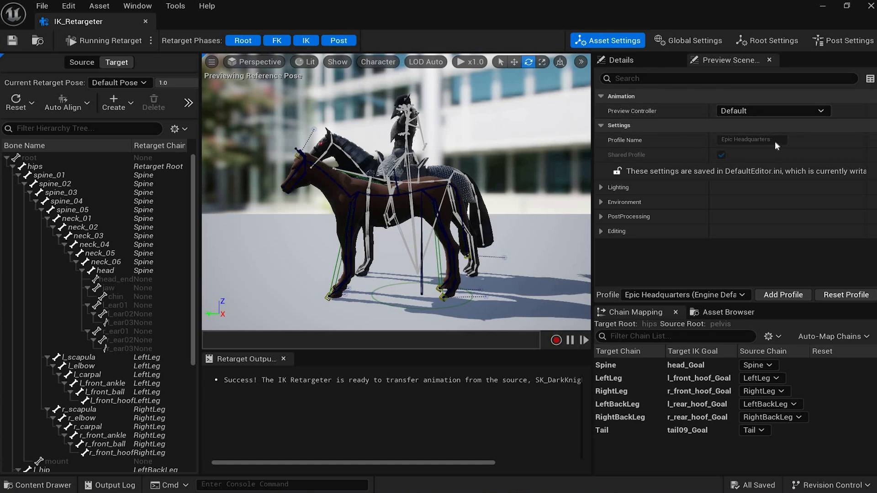
click(776, 111)
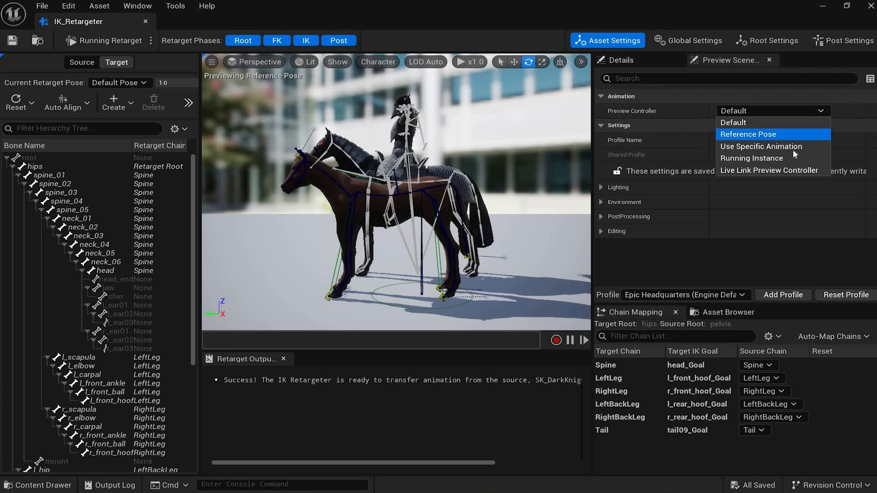
click(793, 147)
click(804, 127)
text(wa)
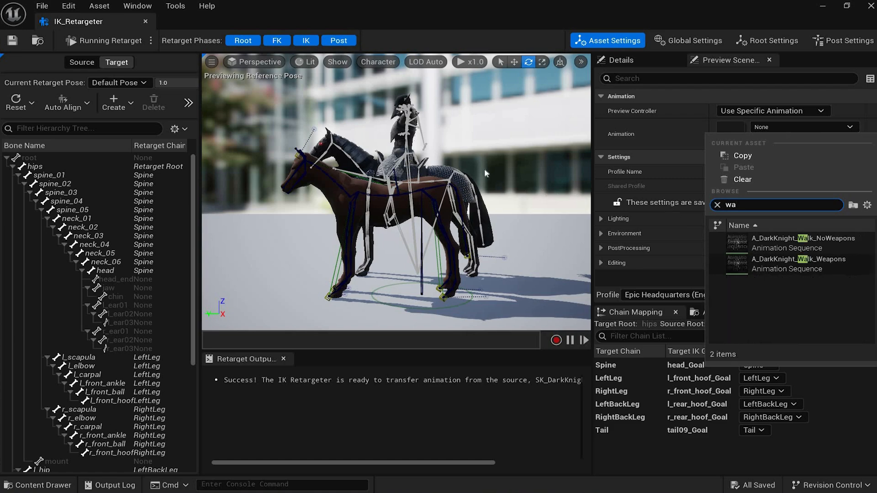
click(799, 263)
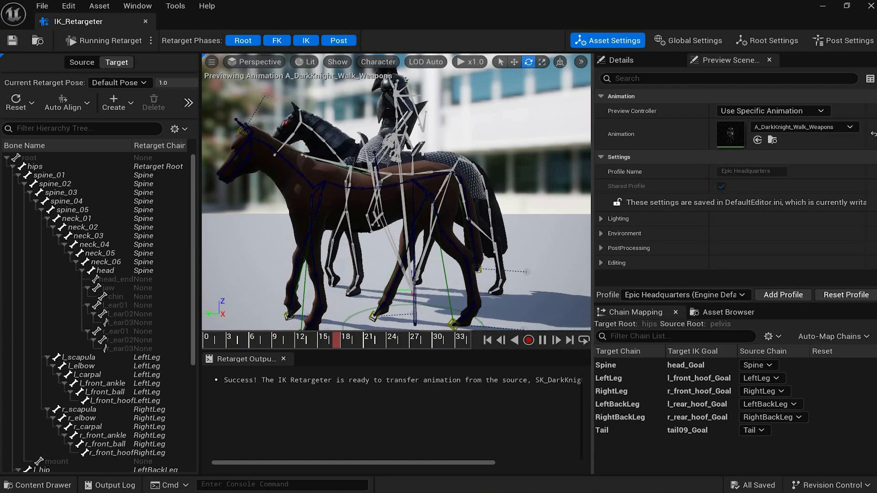
alt+drag(396, 182, 394, 208)
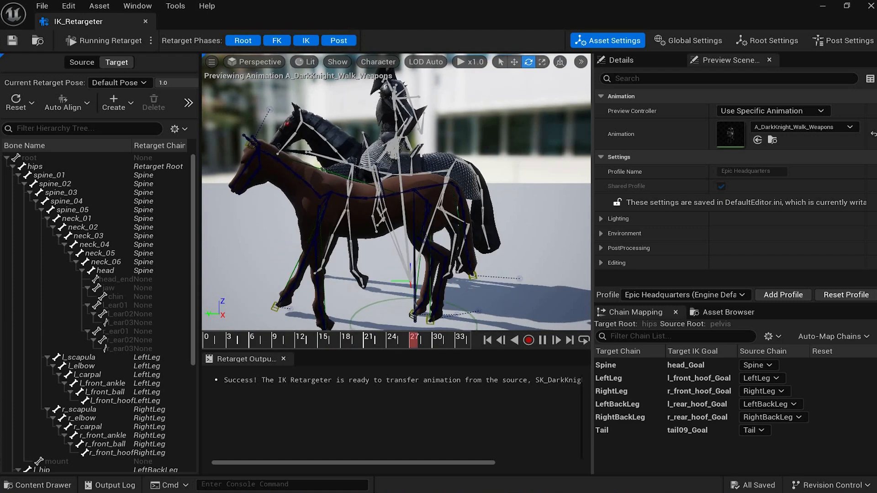
alt+drag(394, 209, 452, 221)
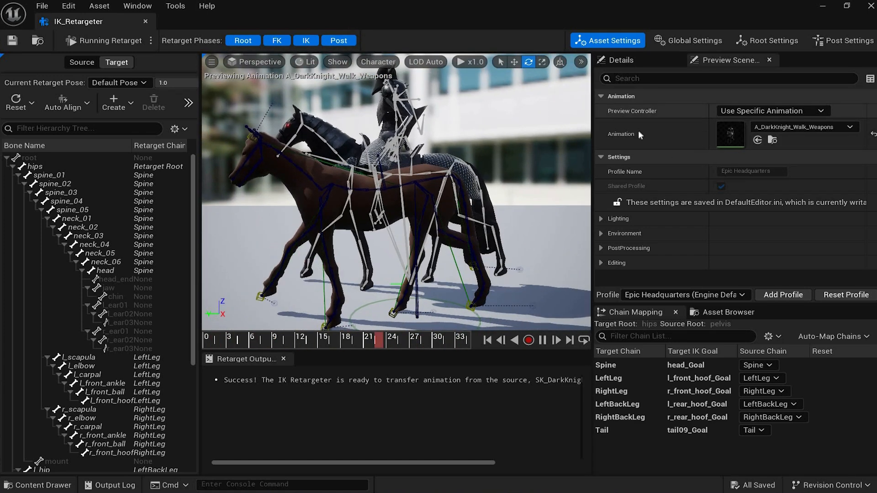
Examine the retargeter's asset, preview and debug settings, toggling Draw Warping Frame on and back off.
click(627, 60)
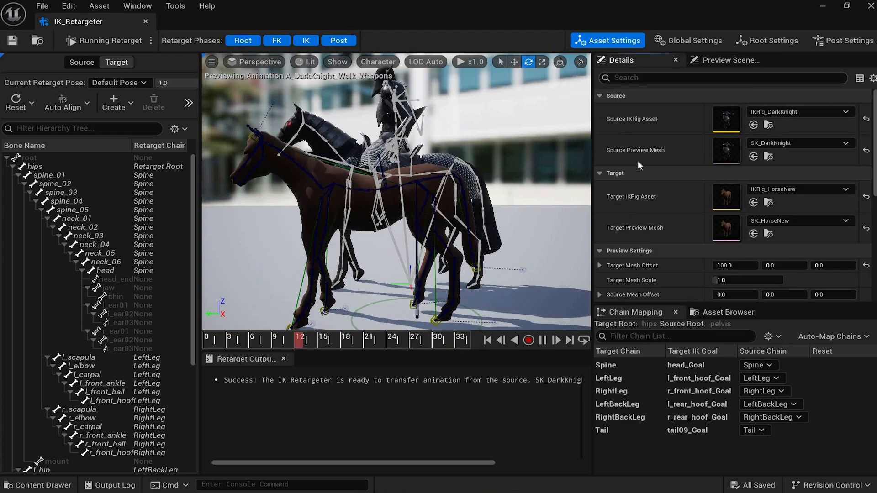
scroll(641, 170, down, 5)
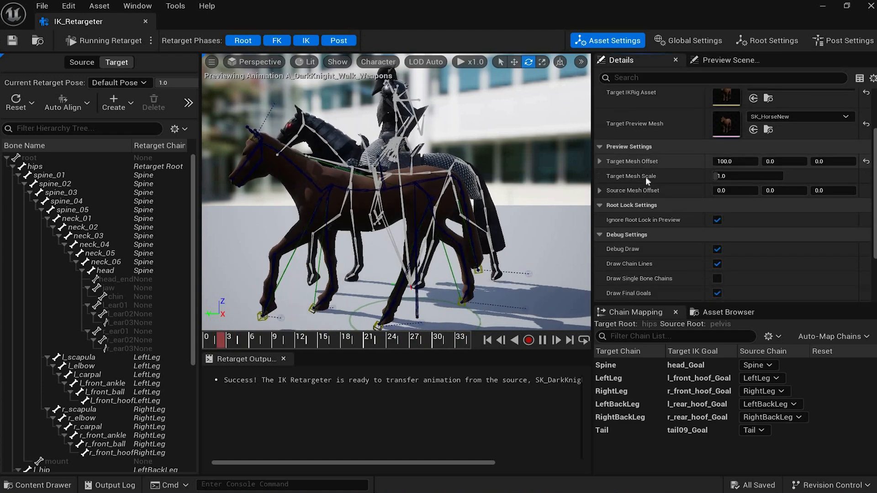
scroll(666, 206, down, 3)
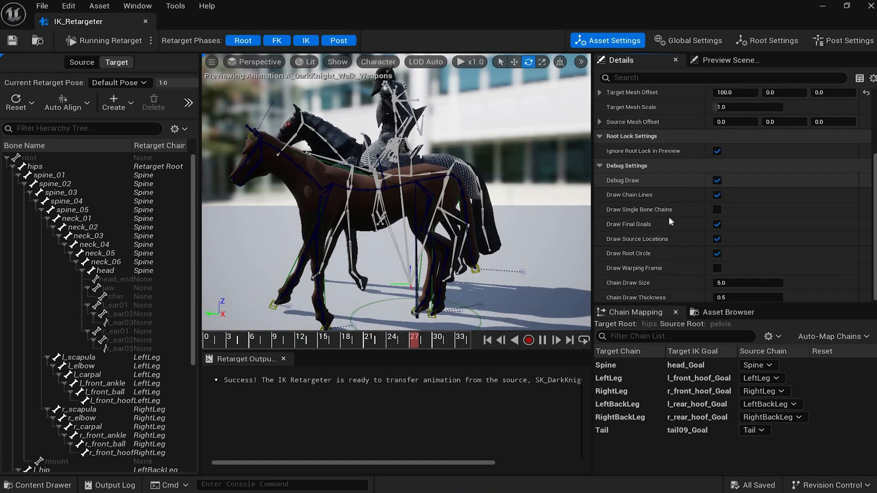
scroll(694, 238, down, 1)
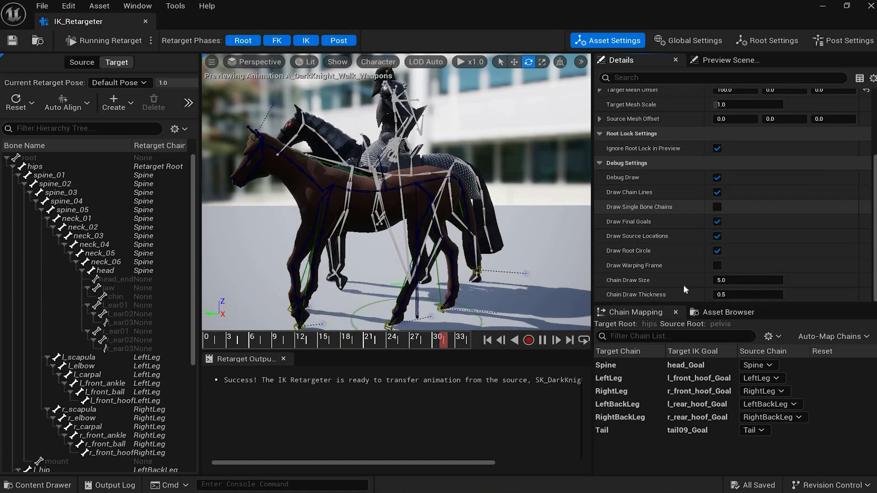
click(717, 266)
click(718, 266)
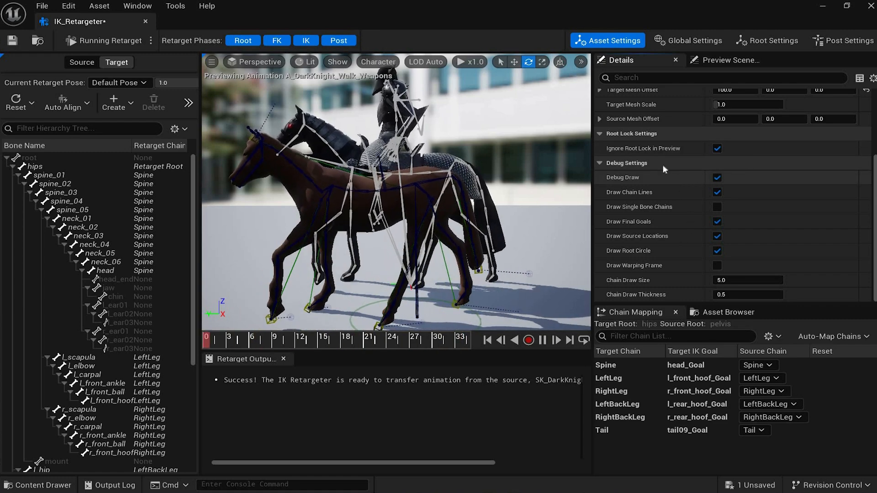
scroll(670, 224, up, 2)
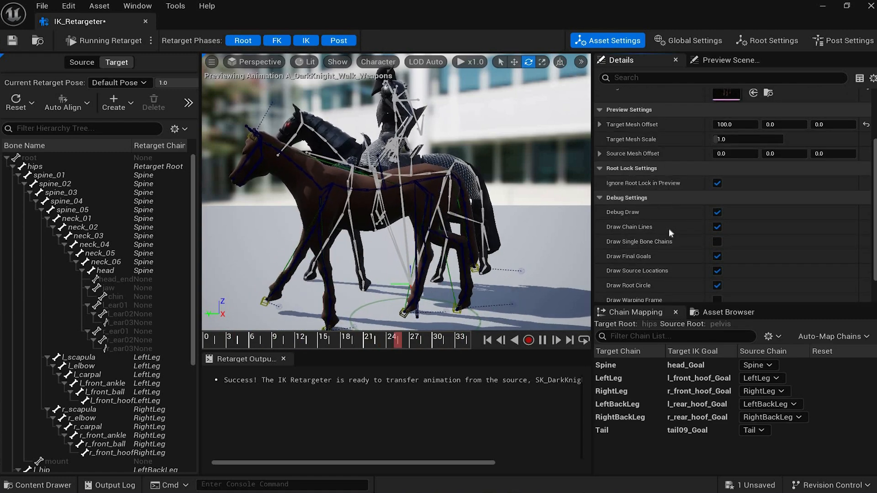
scroll(668, 229, up, 3)
scroll(669, 228, down, 5)
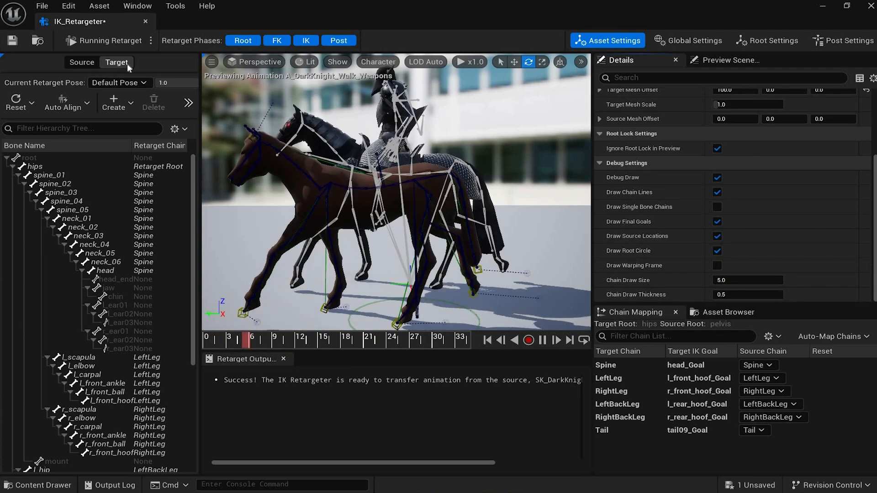
Toggle the FK, Root and IK retarget phases in the global settings to compare their effect on the walk.
click(81, 62)
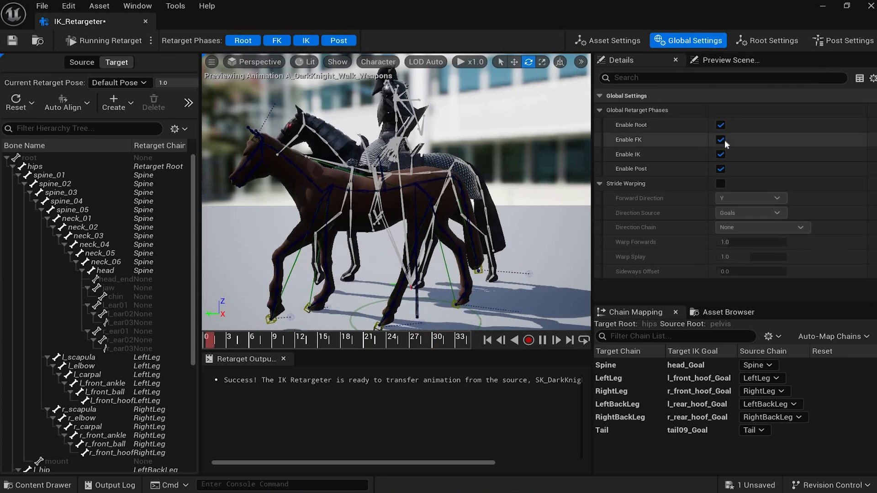
click(720, 140)
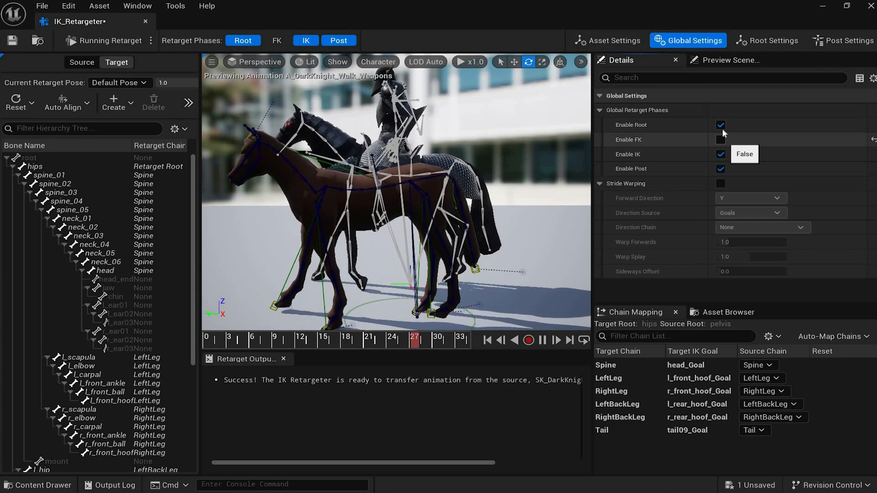
click(721, 138)
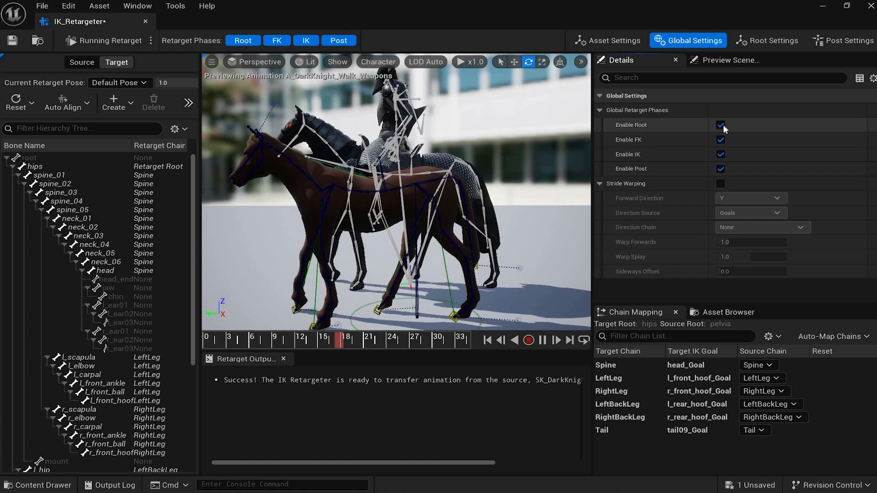
click(721, 125)
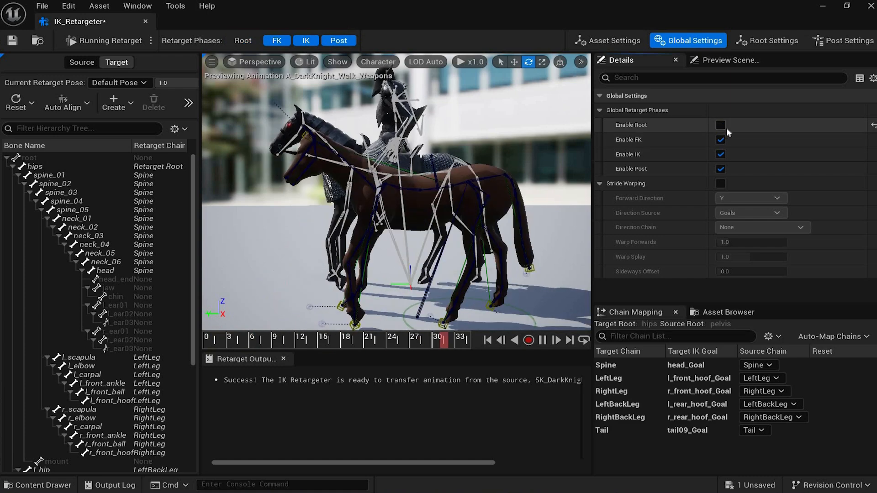
key(ctrl+z)
click(723, 154)
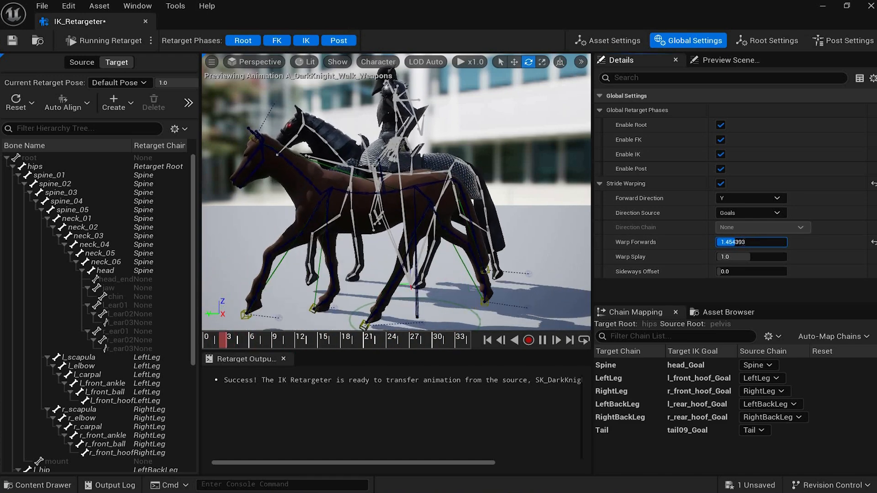
Test the Stride Warping parameters in the global settings, setting Warp Forwards to 1.0 and Warp Splay to about 1.69.
drag(780, 230, 758, 248)
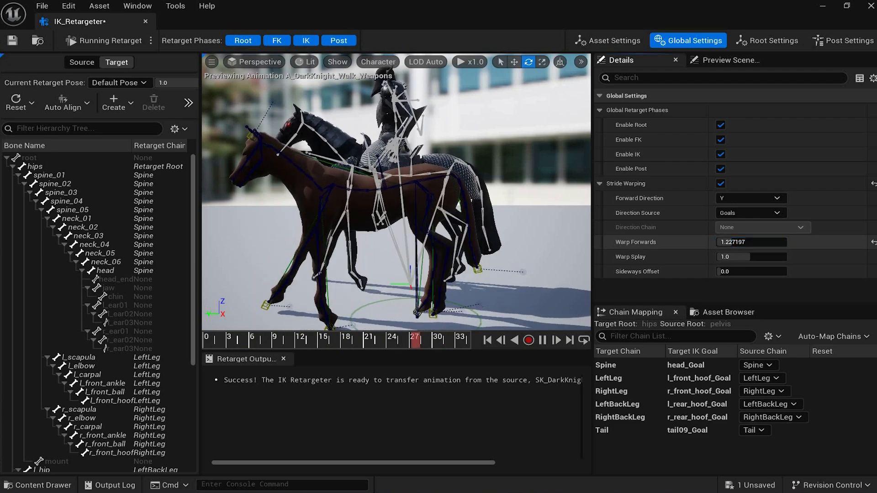
click(751, 243)
text(1)
key(Return)
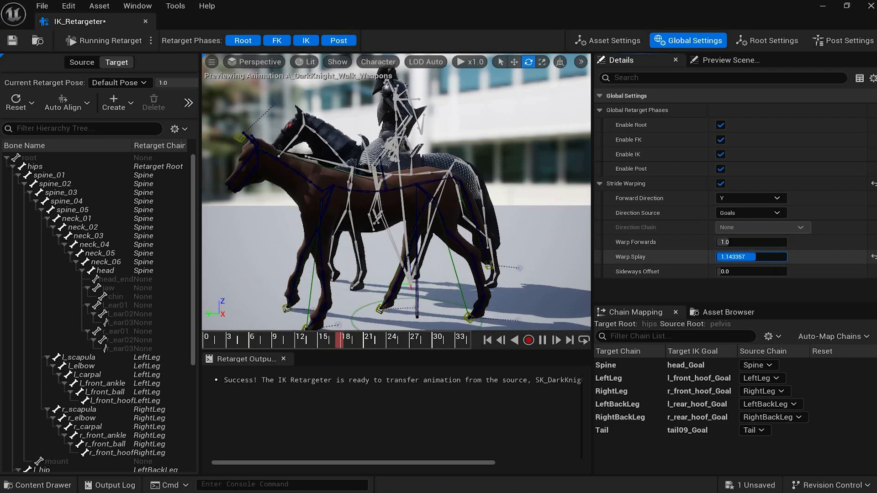
mouse_move(760, 257)
mouse_down()
mouse_move(774, 257)
mouse_move(749, 259)
mouse_up()
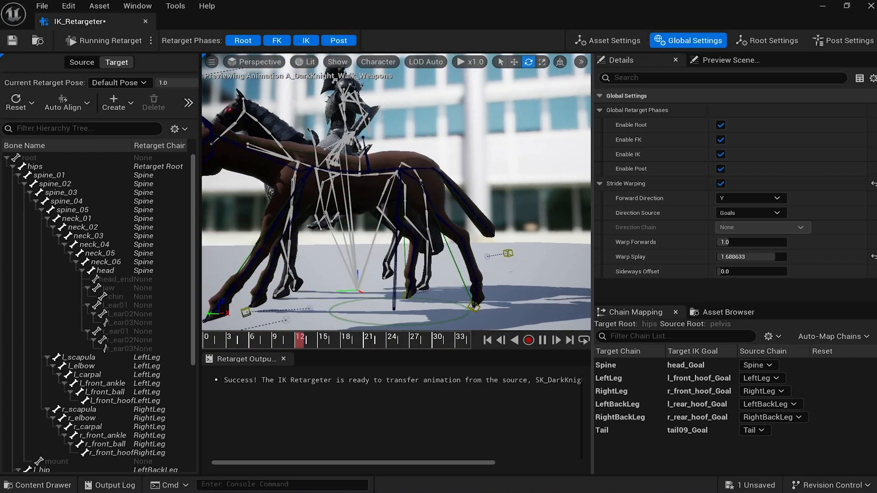
Set Warp Splay to 0.7 in the Stride Warping settings and check the hoof spacing from the front and side.
drag(757, 256, 750, 257)
click(750, 257)
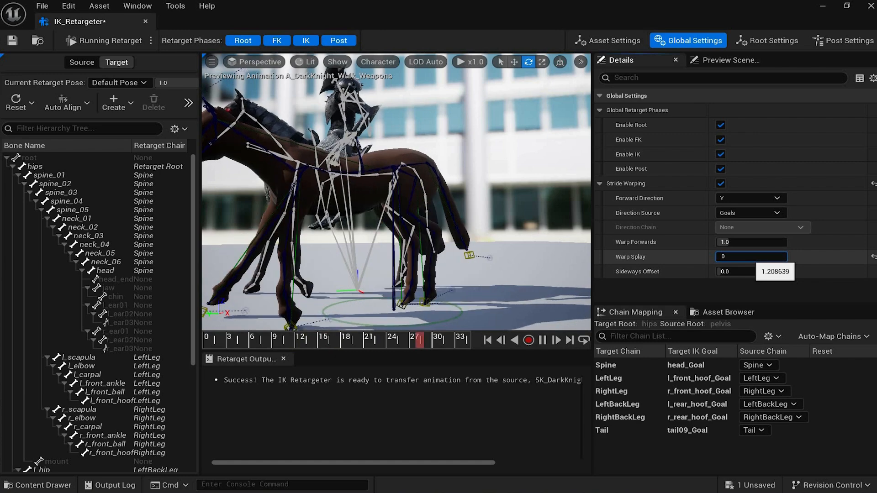
text(0.7)
key(Return)
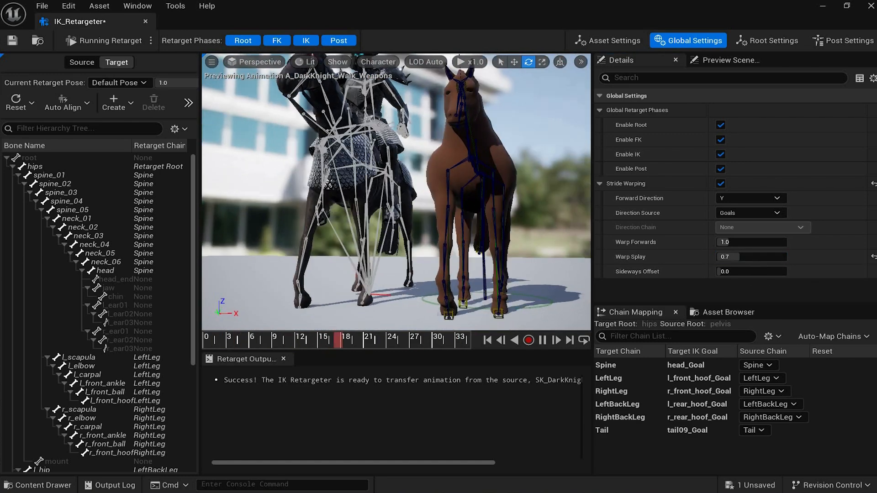
alt+drag(425, 194, 315, 210)
alt+drag(396, 191, 713, 219)
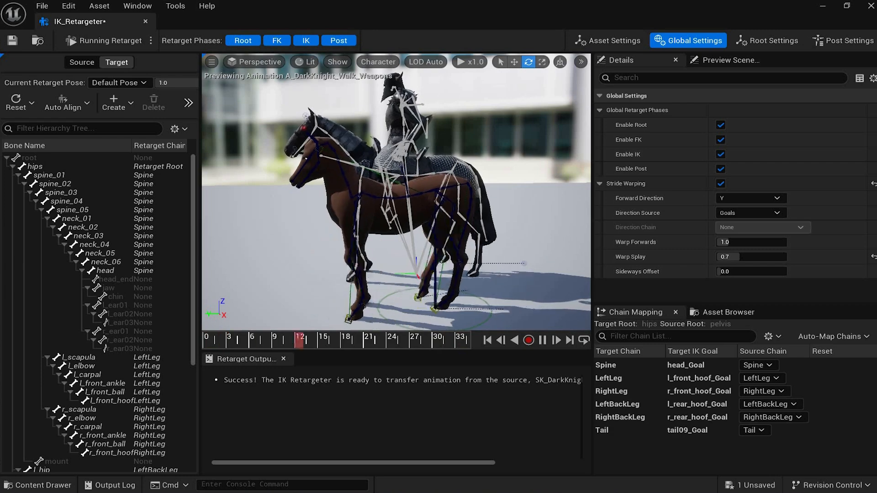
Try a Sideways Offset in the Stride Warping settings and reset it to 0.
mouse_move(741, 272)
mouse_down()
mouse_move(768, 272)
mouse_move(631, 245)
mouse_move(749, 272)
mouse_up()
click(770, 272)
text(0)
key(Return)
alt+drag(461, 228, 679, 212)
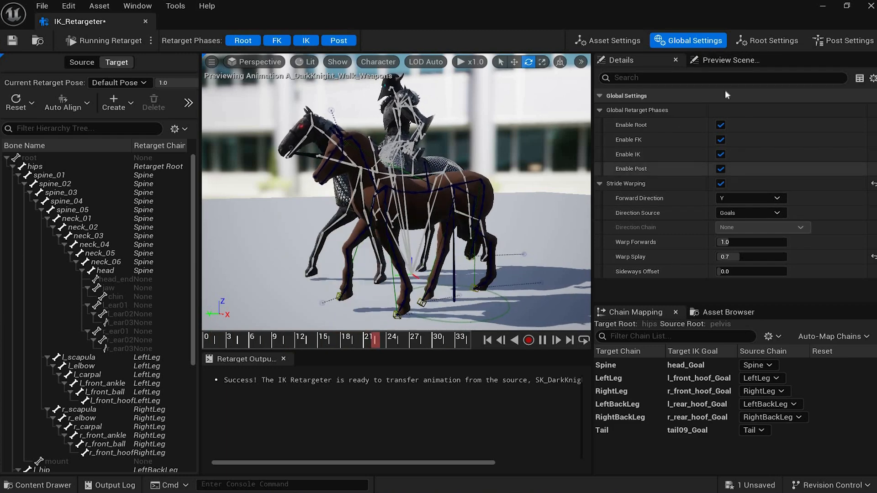
Bring up the root settings and test Blend to Source at 1.0, returning it to 0.
click(767, 40)
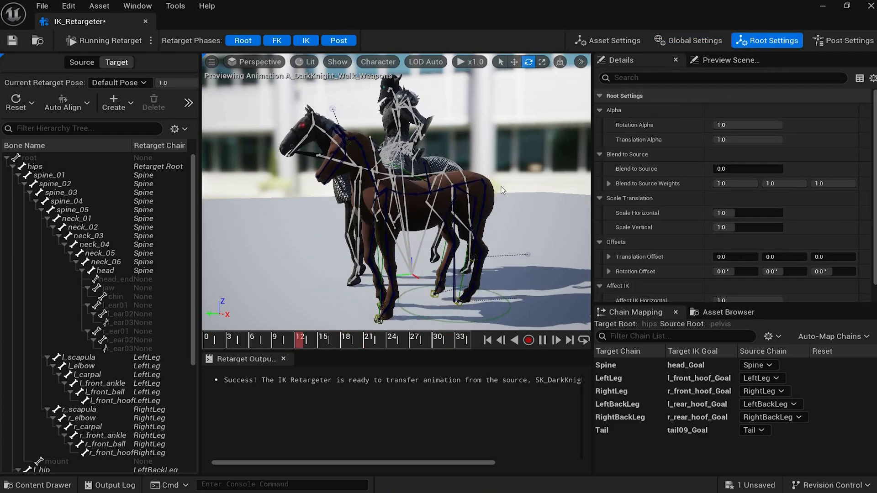
alt+drag(492, 191, 455, 184)
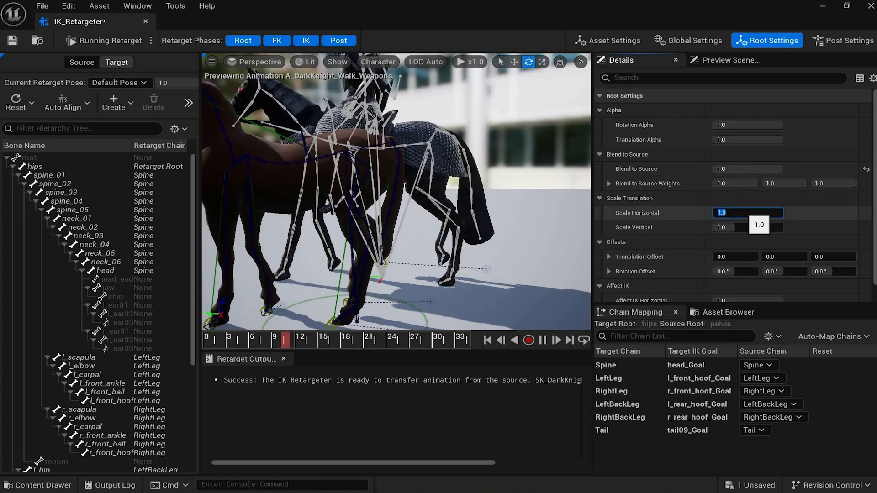
click(749, 168)
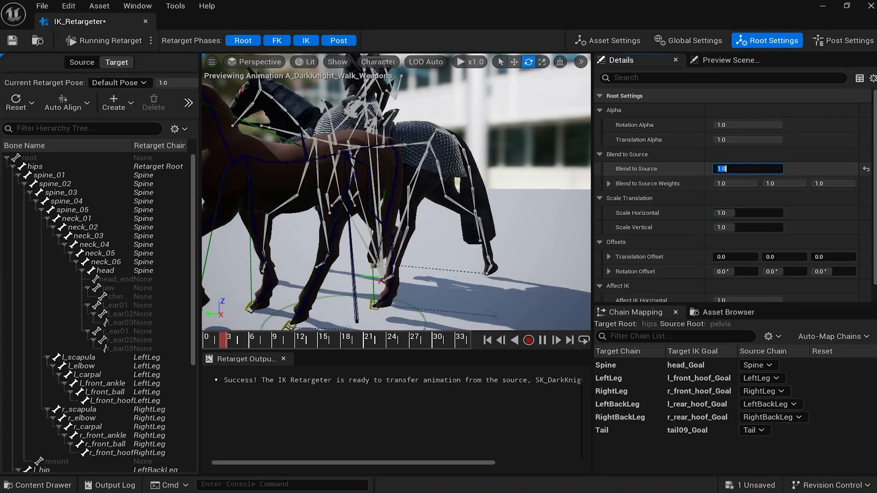
Test the root's Scale Horizontal at about 1.14 and Scale Vertical at about 1.77, restoring both to 1.0.
drag(735, 213, 747, 214)
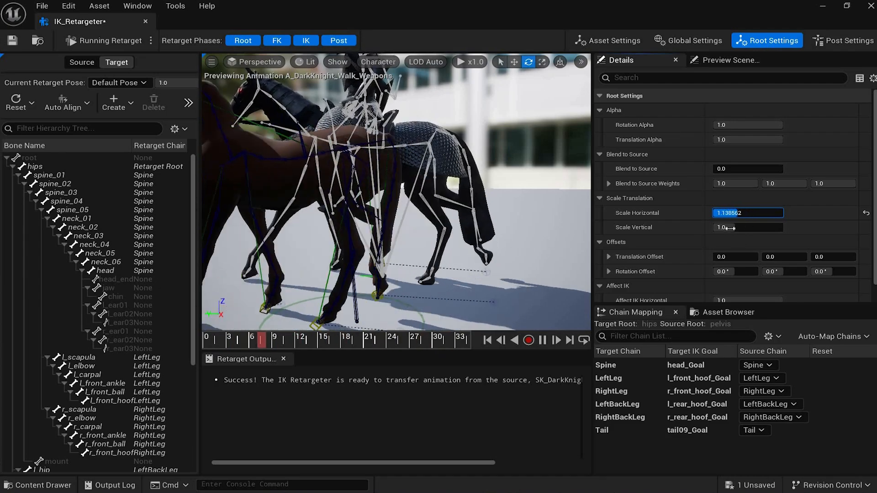
click(726, 213)
text(1)
key(Return)
drag(735, 228, 713, 227)
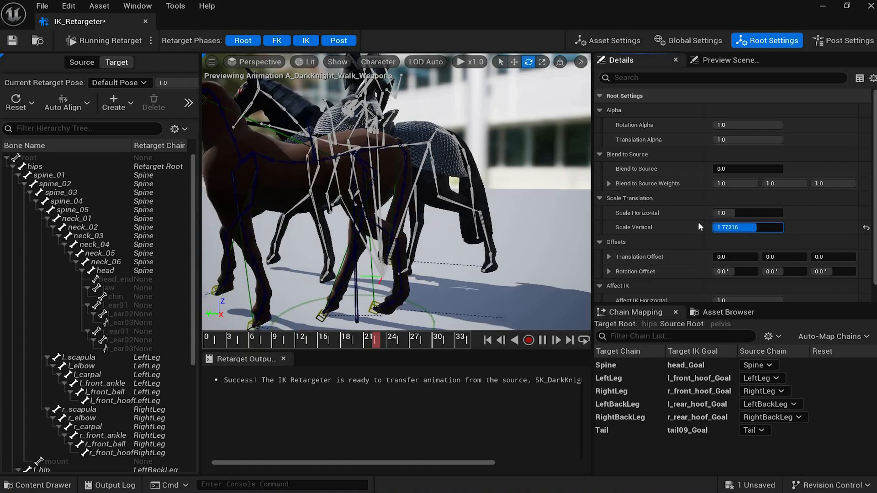
mouse_move(783, 227)
mouse_down()
mouse_move(713, 227)
mouse_move(768, 228)
mouse_up()
key(ctrl+z)
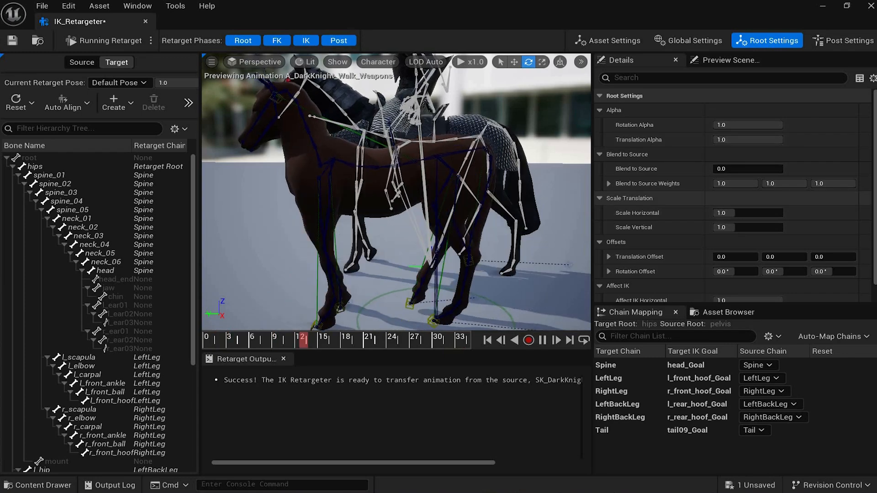
Test the root's Translation Offset at about 135.8 on X and 54.7 on Y and Affect IK Vertical at about 0.88, undoing the test changes.
scroll(735, 201, down, 2)
drag(733, 236, 771, 235)
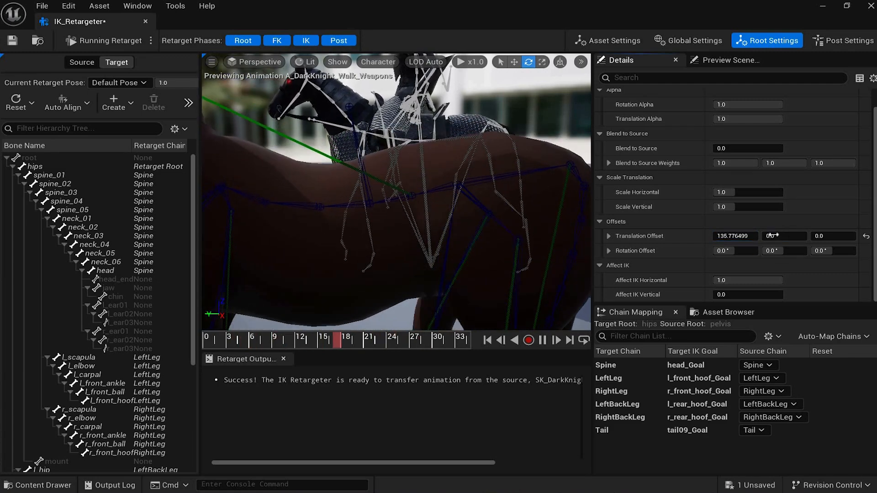
key(ctrl+z)
drag(776, 236, 817, 234)
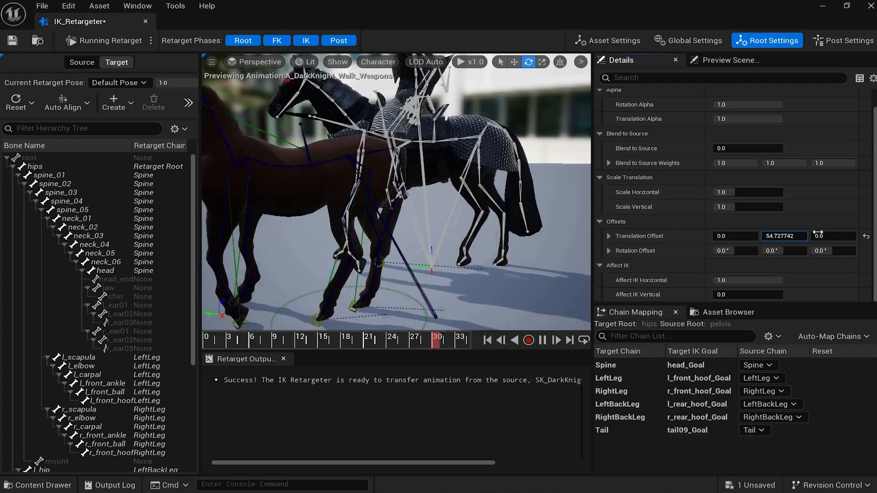
key(ctrl+z)
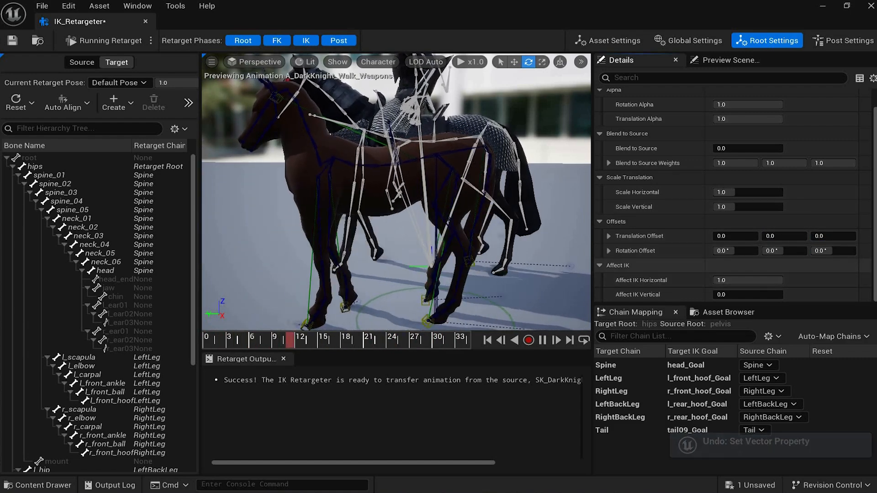
drag(743, 281, 775, 294)
key(ctrl+z)
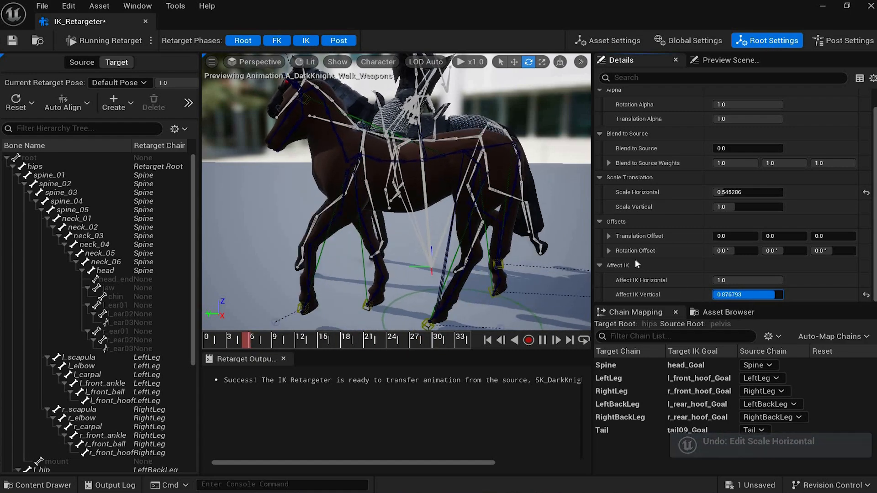
Select the source skeleton's pelvis bone in the retargeter preview and open the IKRig_DarkKnight asset from the main editor.
click(443, 171)
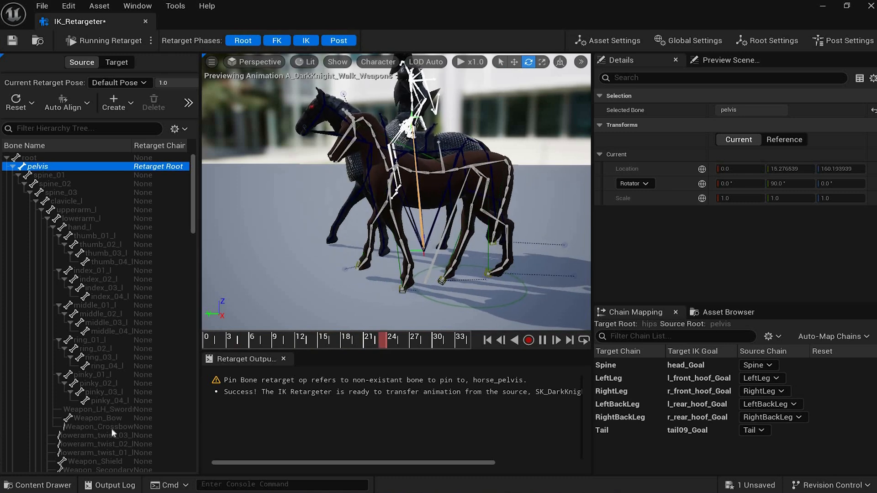
click(846, 5)
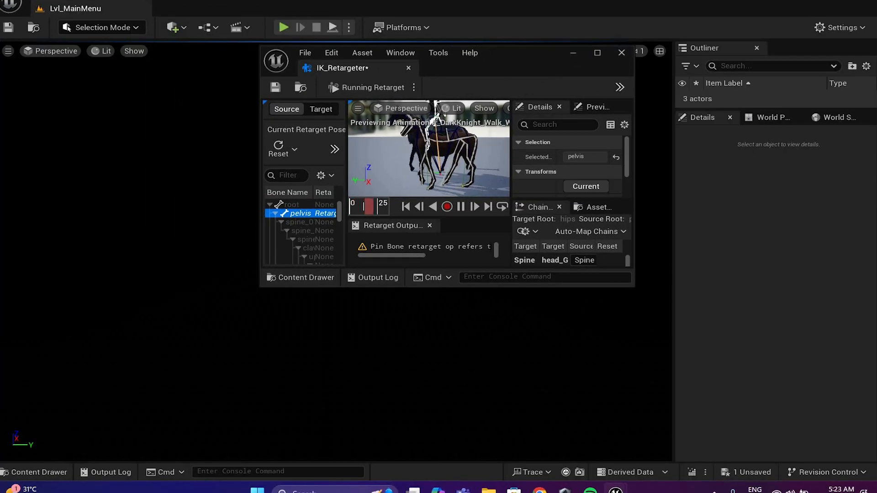
click(255, 194)
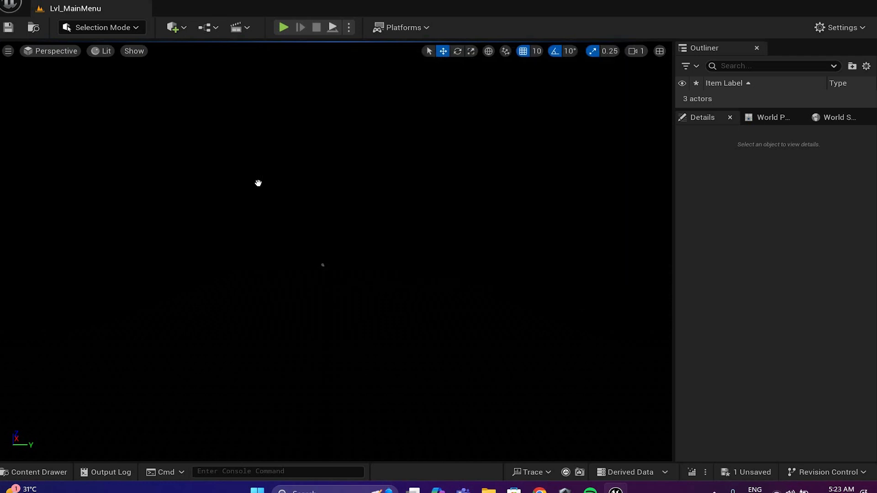
key(ctrl+space)
double_click(259, 169)
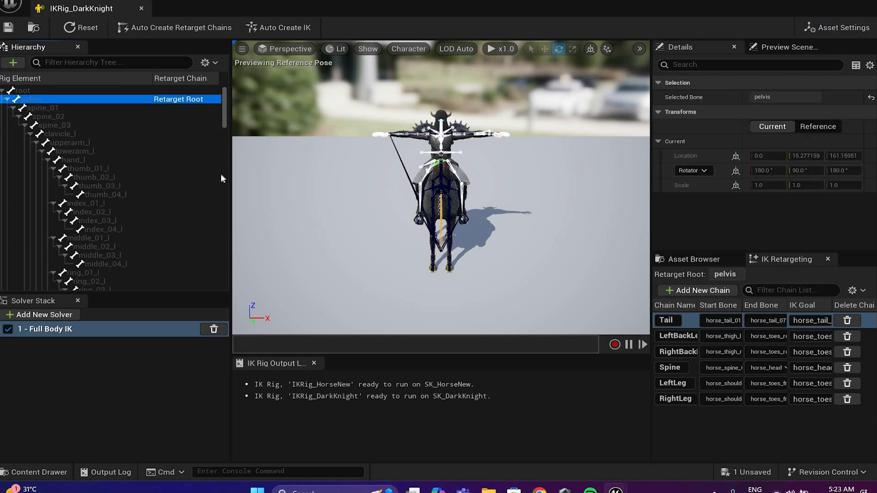
Set the horse_pelvis bone as the retarget root of IKRig_DarkKnight and return to the project's assets.
scroll(93, 147, down, 20)
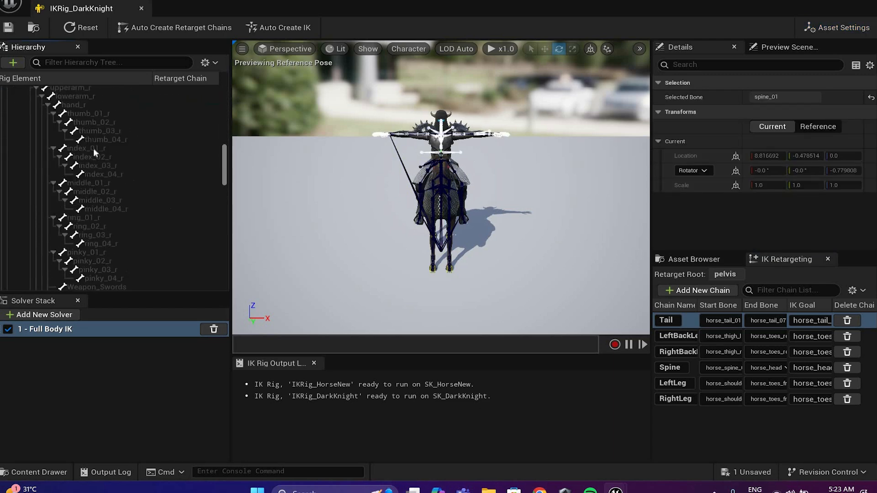
scroll(63, 146, down, 1)
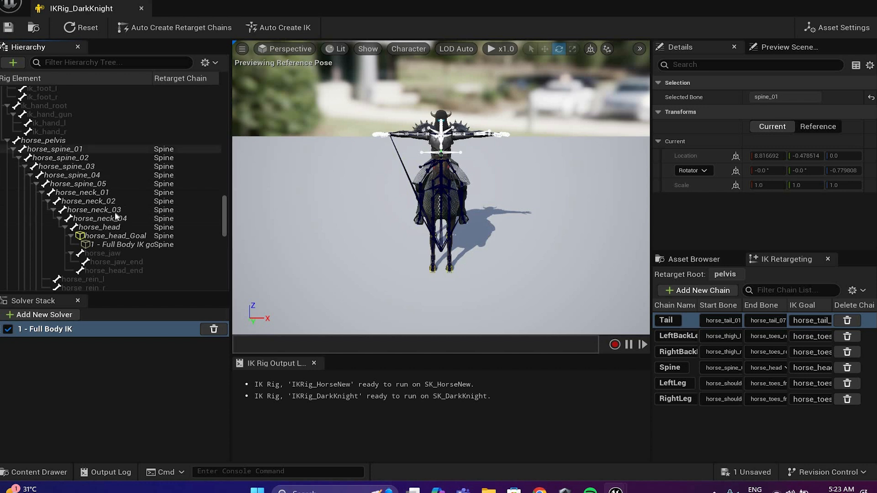
right_click(142, 247)
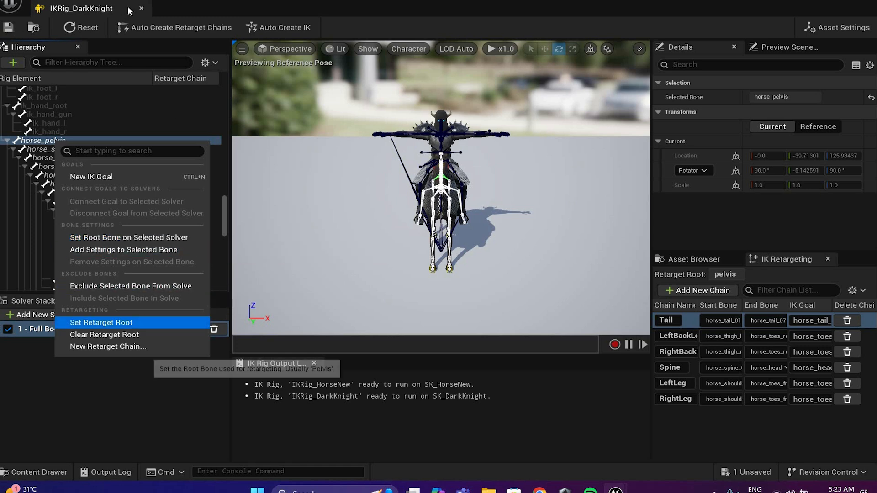
click(101, 323)
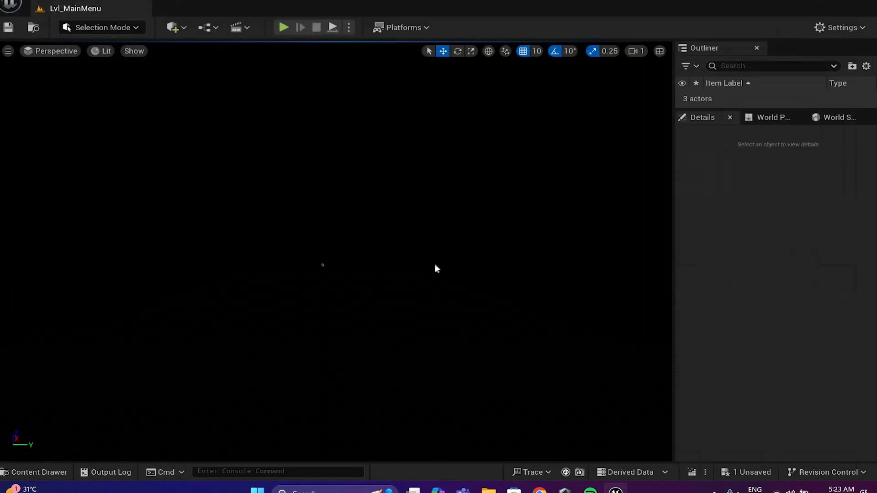
key(ctrl+space)
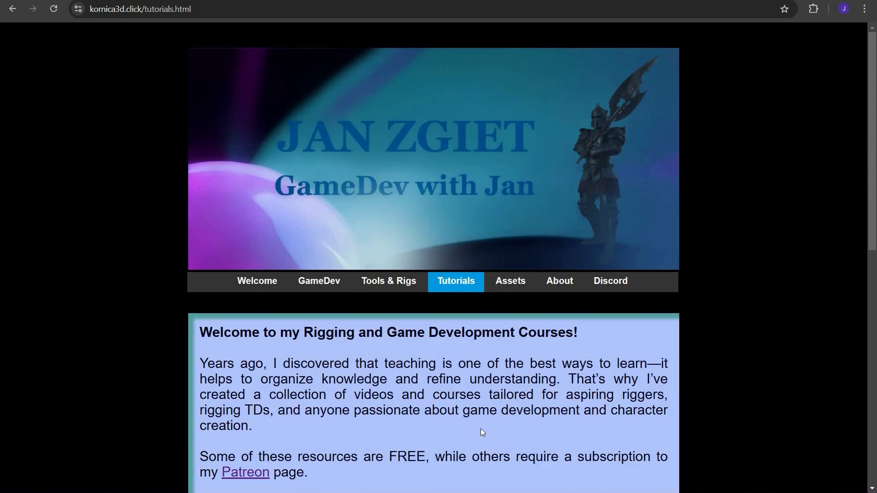
scroll(480, 429, down, 10)
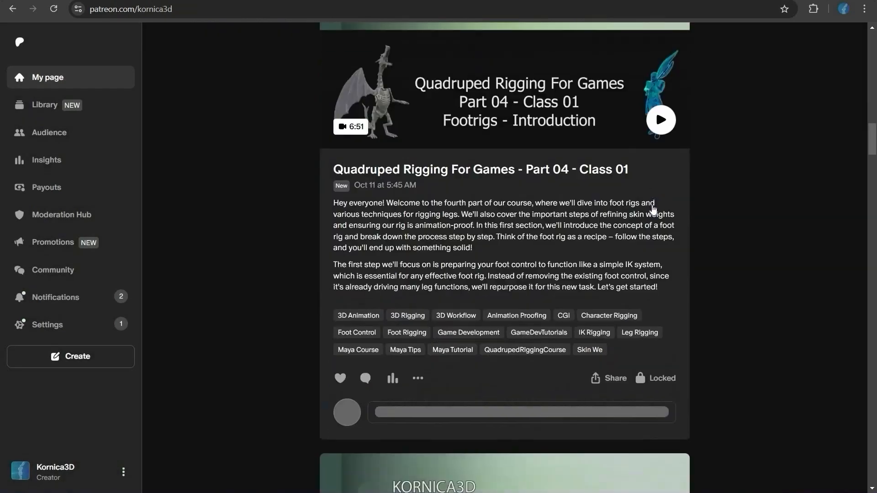
scroll(640, 193, down, 8)
scroll(653, 209, down, 8)
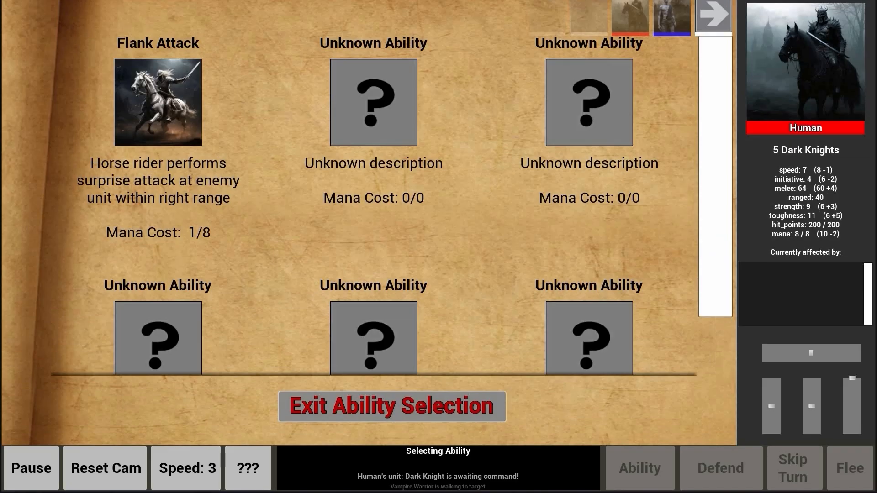
click(167, 98)
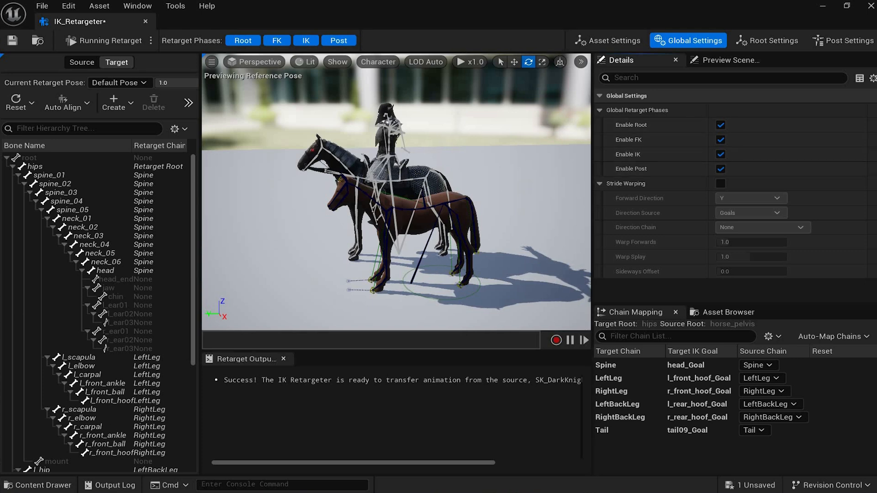
Review the retargeter's asset settings and try a Target Mesh Offset of about 104.5 on X, restoring it to 100.
click(607, 41)
right_drag(437, 139, 466, 150)
alt+drag(608, 65, 646, 176)
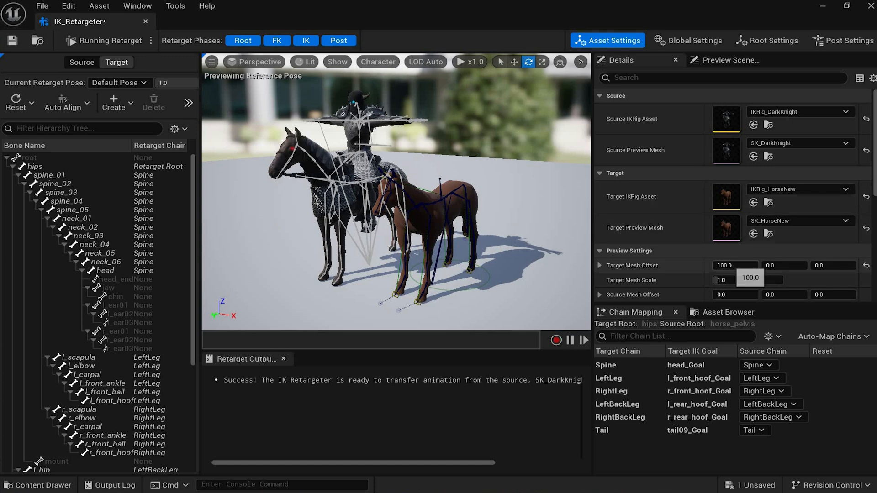
drag(732, 266, 744, 265)
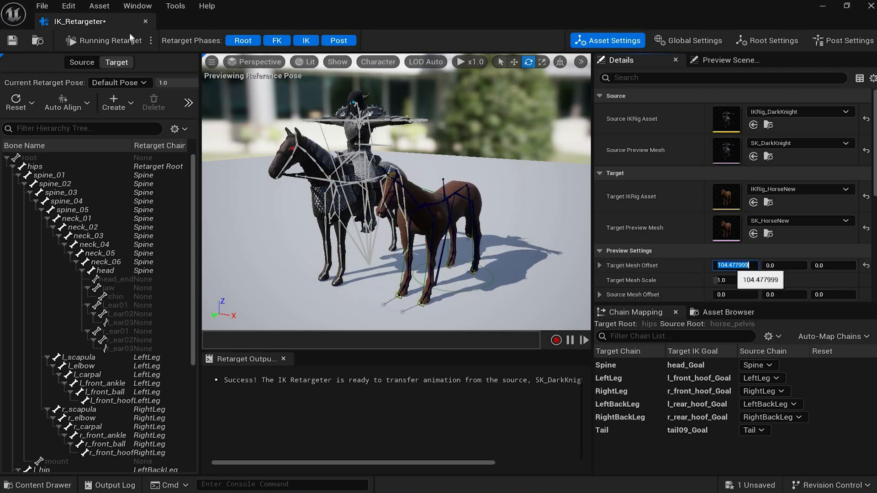
key(Return)
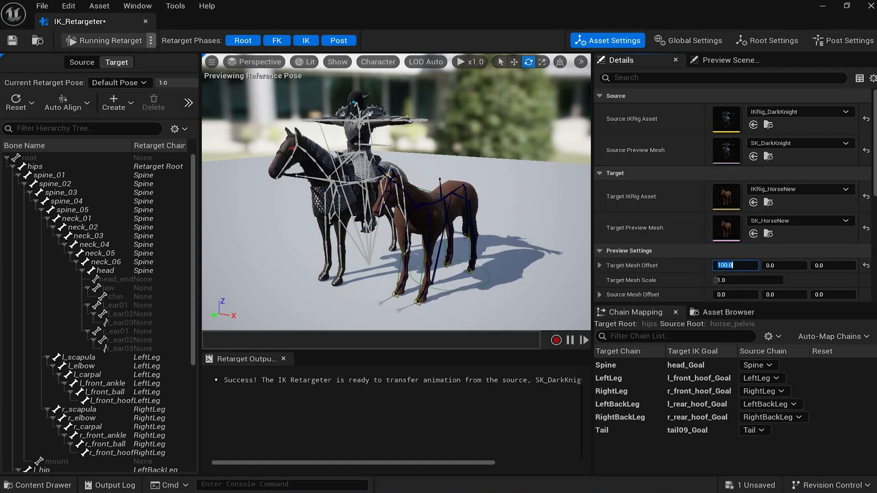
alt+drag(562, 92, 723, 59)
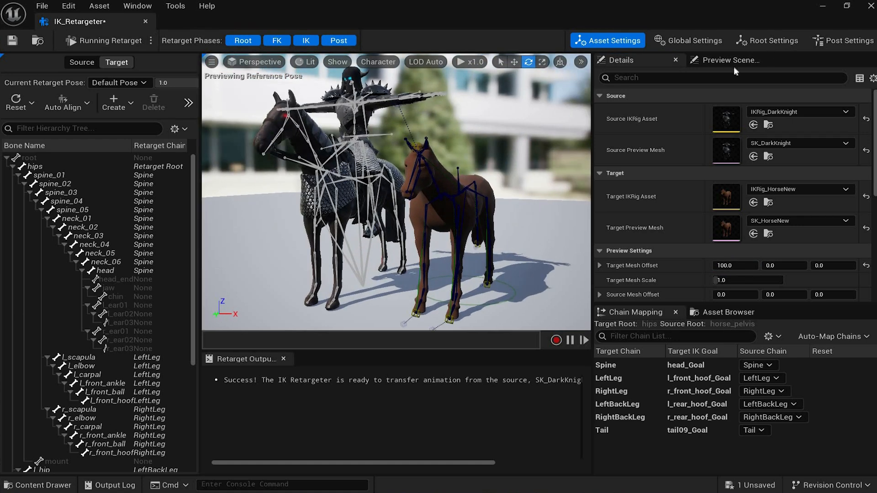
Preview the specific animation A_DarkKnight_Walk_NoWeapons on both horses.
click(730, 60)
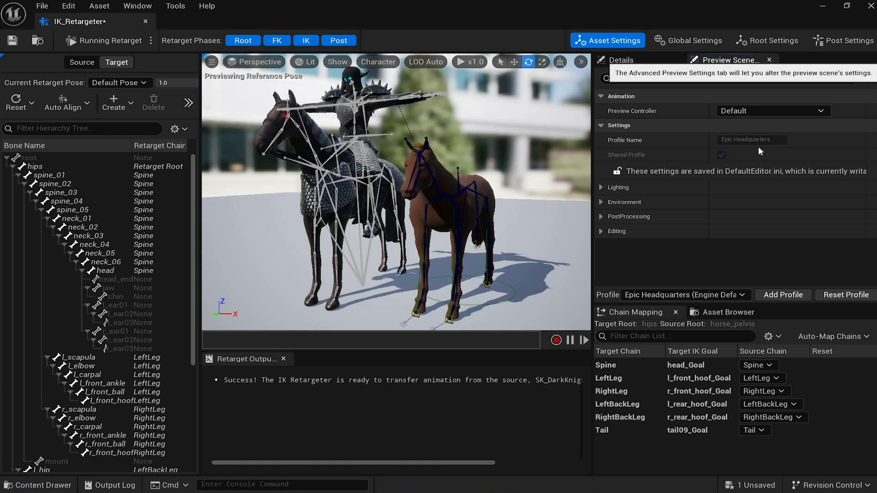
click(783, 111)
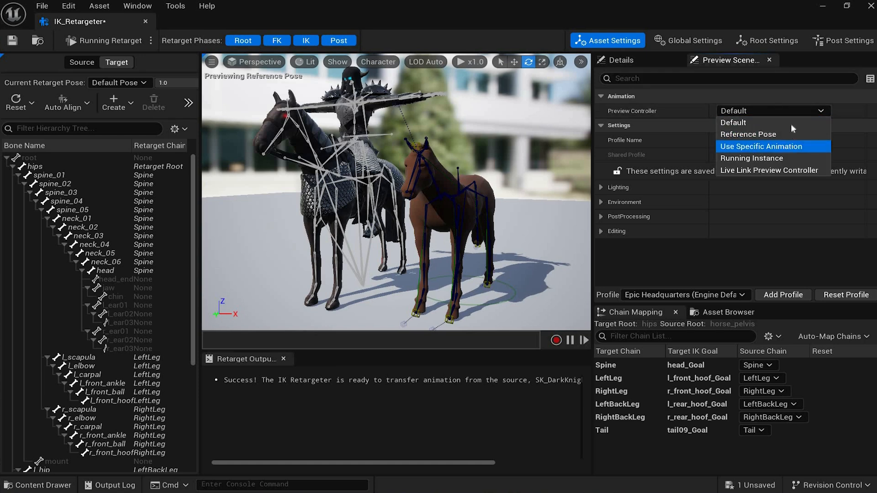
click(776, 146)
click(803, 127)
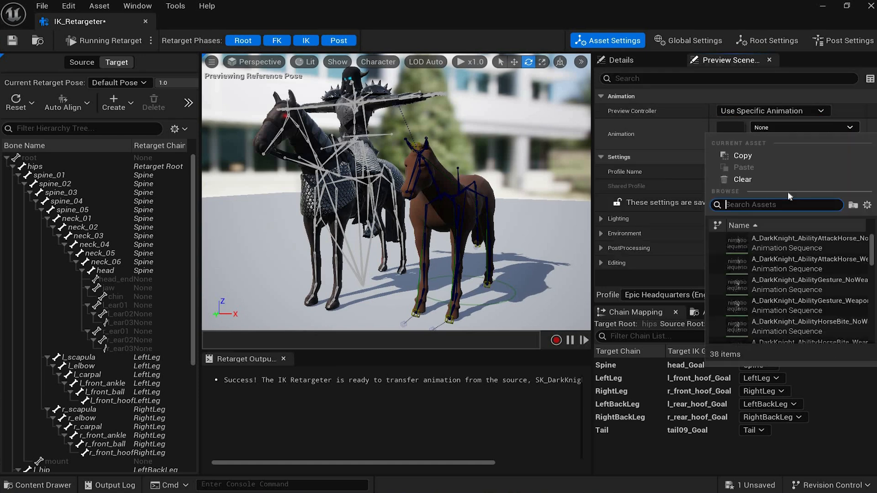
text(Wal)
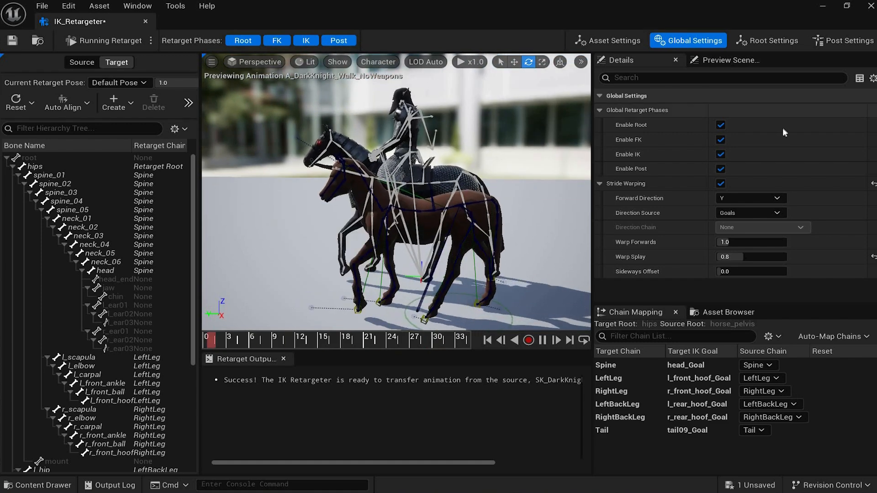
Preview the A_DarkKnight_Run_Weapons animation on both horses and view the legs up close.
click(730, 60)
click(804, 127)
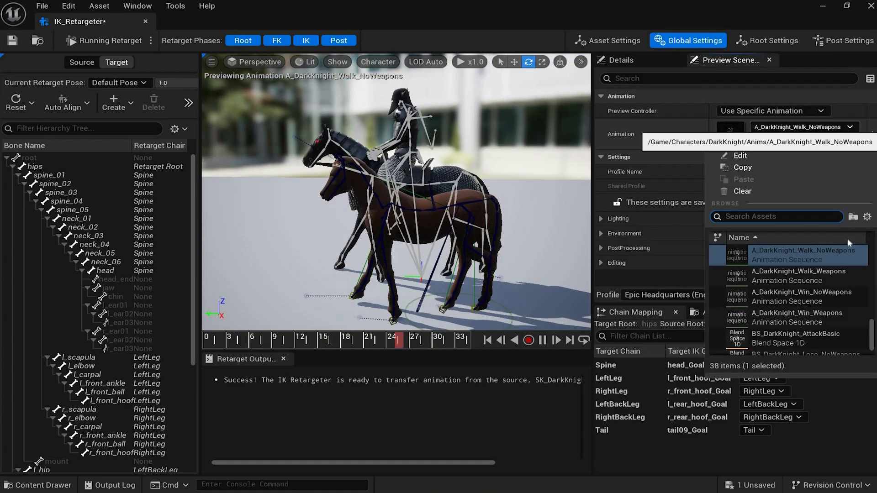
text(R)
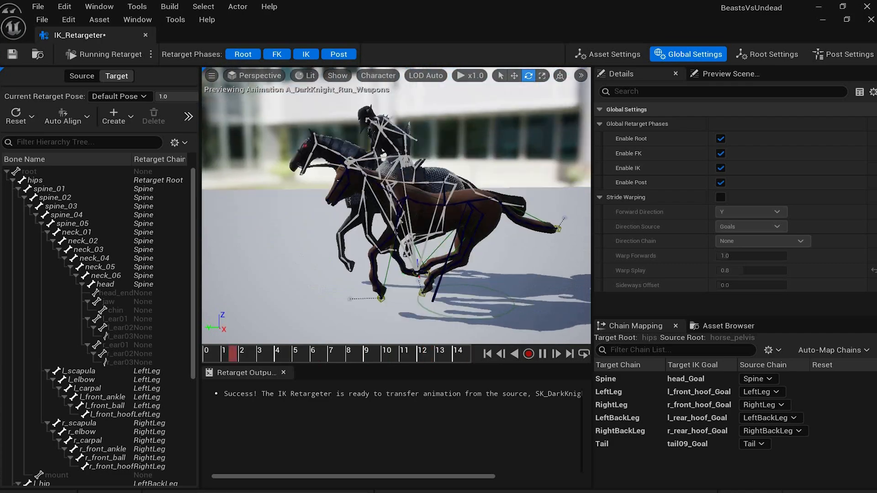
scroll(463, 181, up, 5)
scroll(466, 209, down, 3)
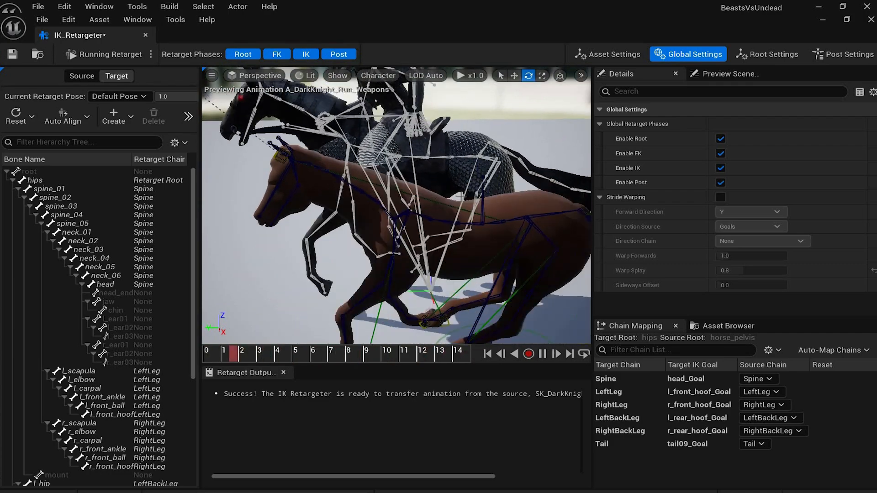
alt+drag(470, 197, 470, 144)
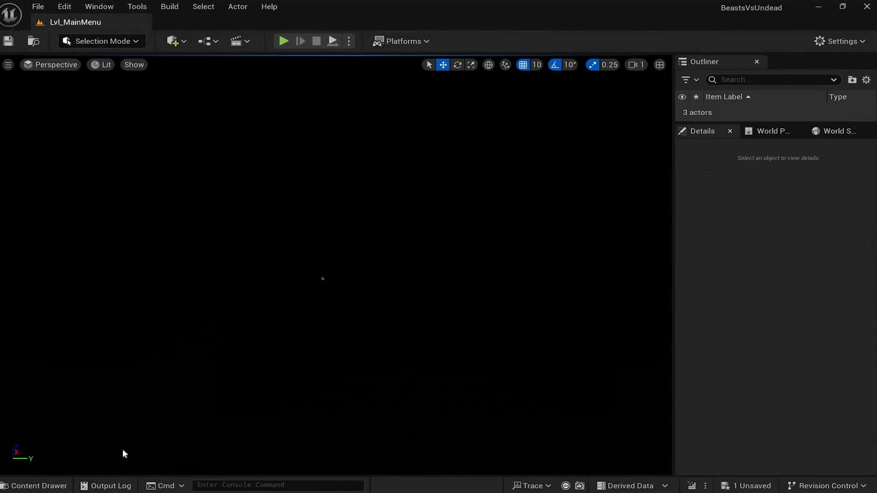
Open the IKRig_HorseNew asset from the HorseNew folder and maximize its editor window.
click(45, 488)
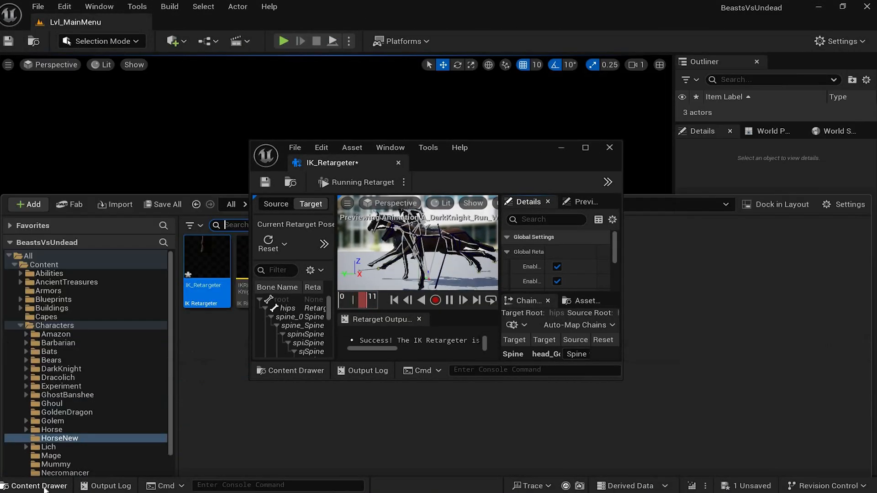
click(45, 488)
click(44, 487)
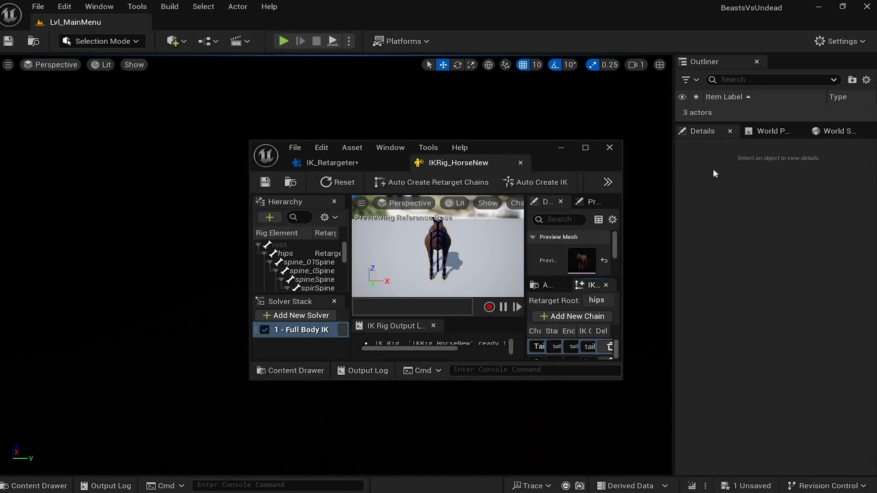
click(585, 147)
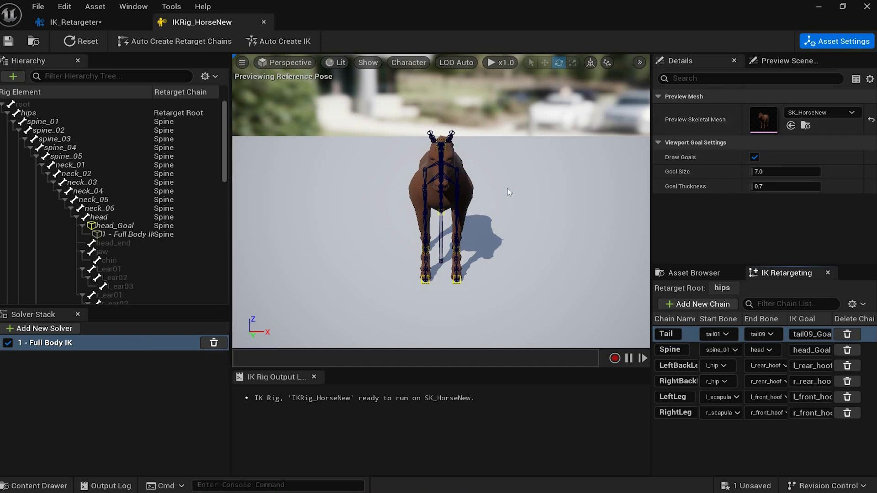
Select the l_hip and r_hip bones of the new horse and compare its back legs with the retargeter's running preview.
alt+drag(441, 201, 329, 201)
scroll(441, 201, up, 5)
scroll(441, 201, down, 4)
middle_drag(523, 176, 500, 173)
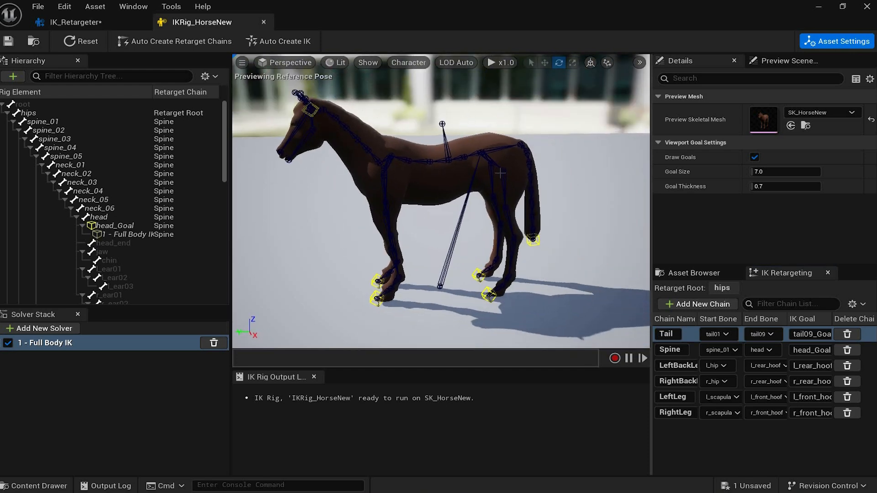
click(491, 171)
click(490, 171)
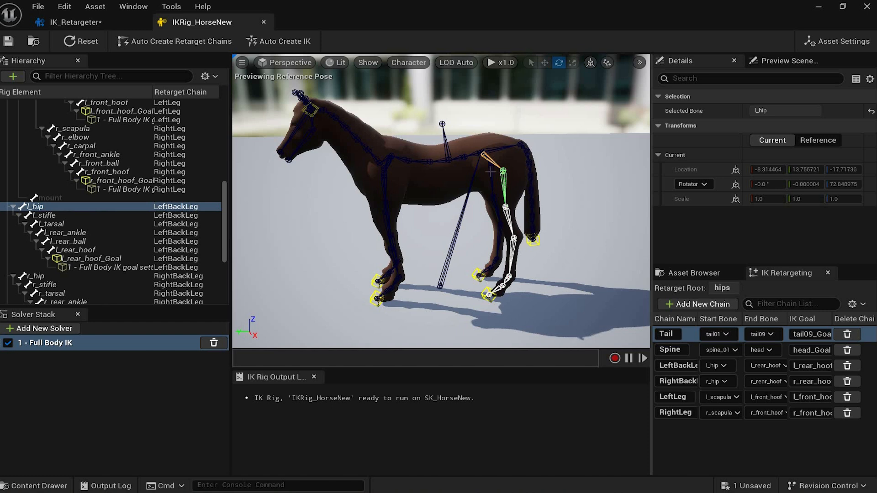
ctrl+click(492, 171)
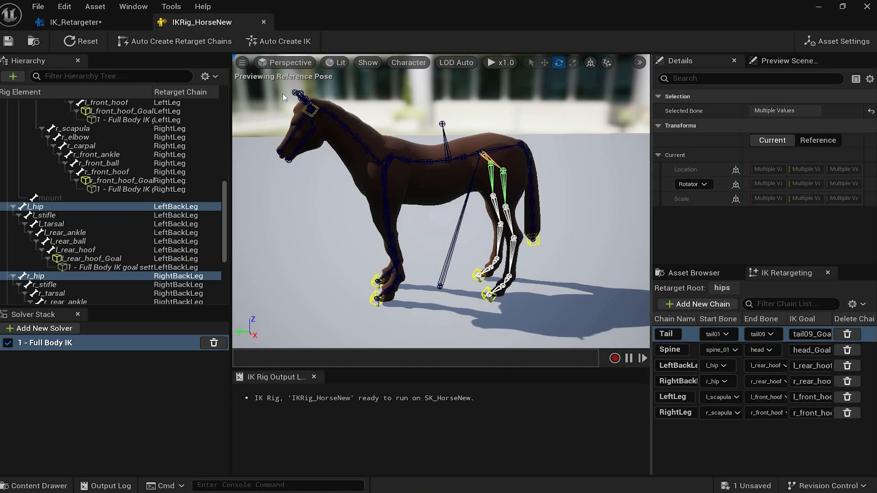
click(101, 23)
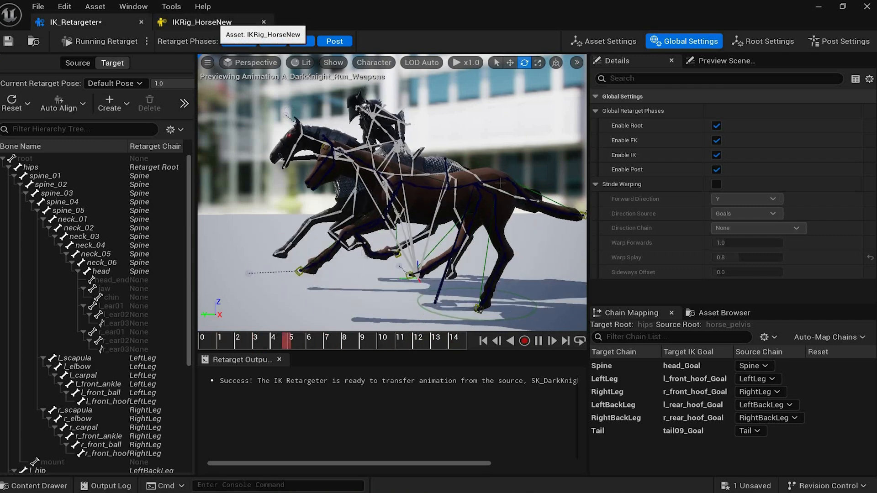
click(214, 21)
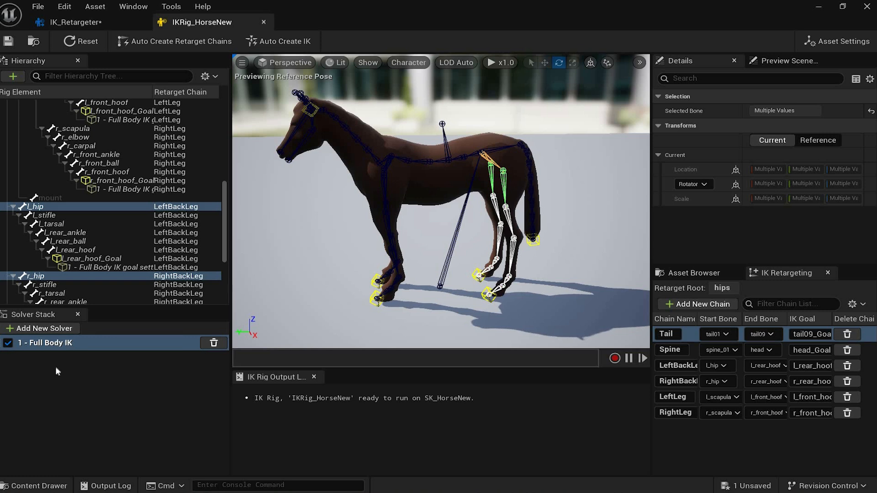
Add four Limb IK solvers to IKRig_HorseNew below the existing Full Body IK solver.
click(51, 328)
click(63, 371)
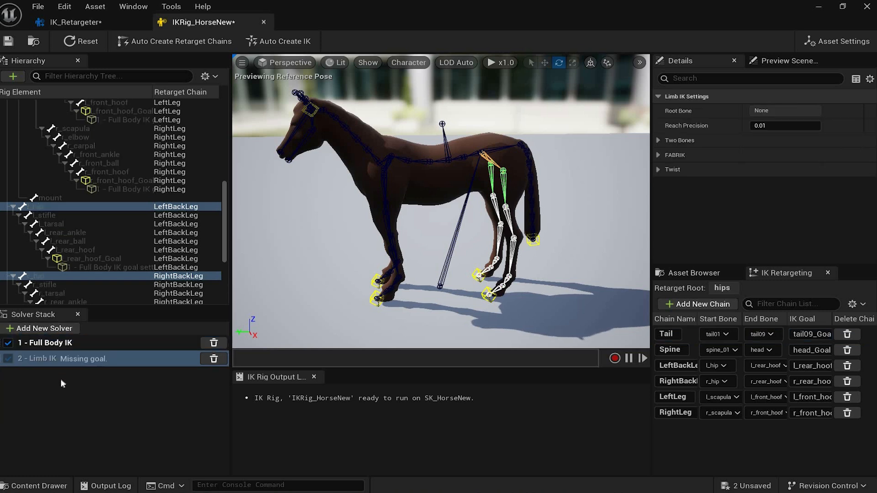
click(58, 329)
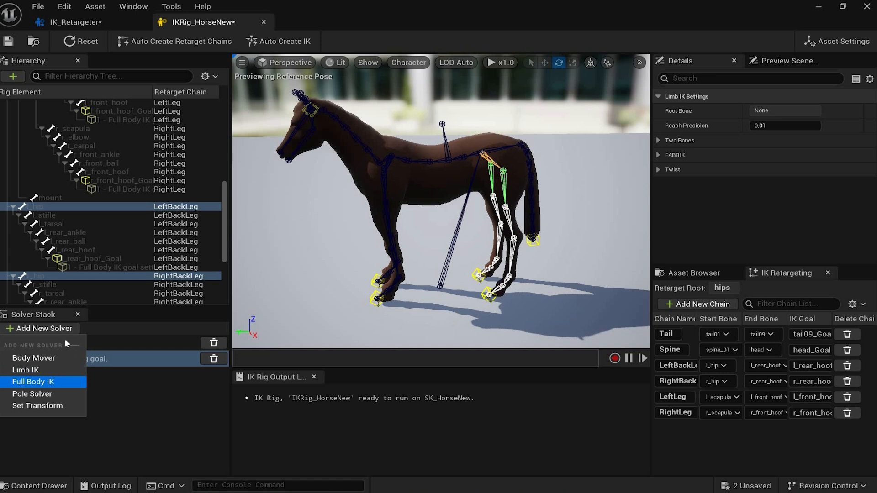
click(46, 370)
click(50, 328)
click(46, 370)
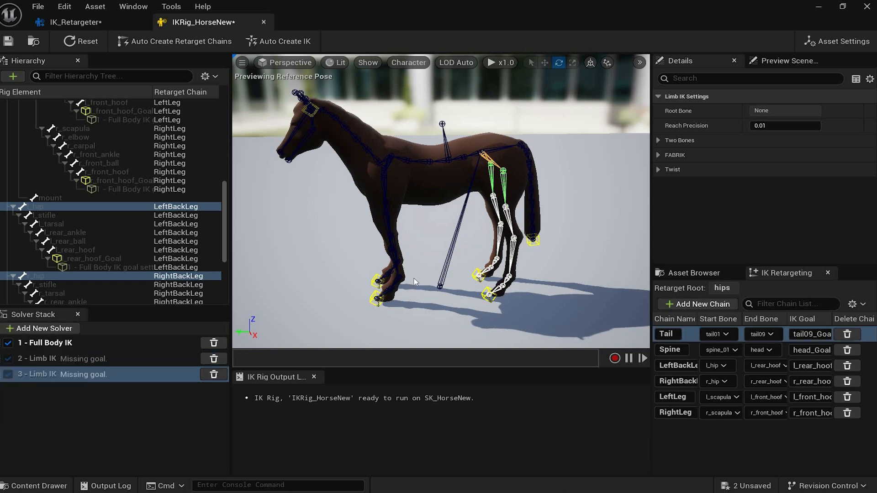
click(50, 329)
click(46, 371)
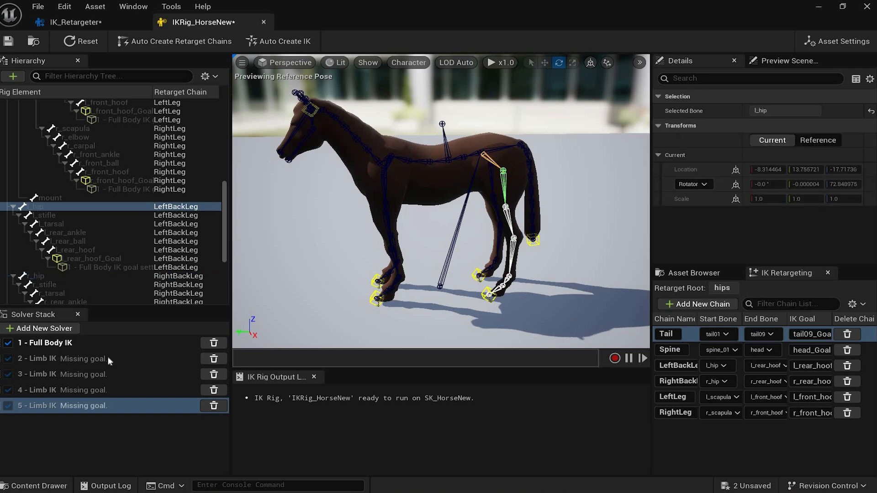
Connect l_front_hoof_Goal to solver 2, the first Limb IK solver.
click(104, 362)
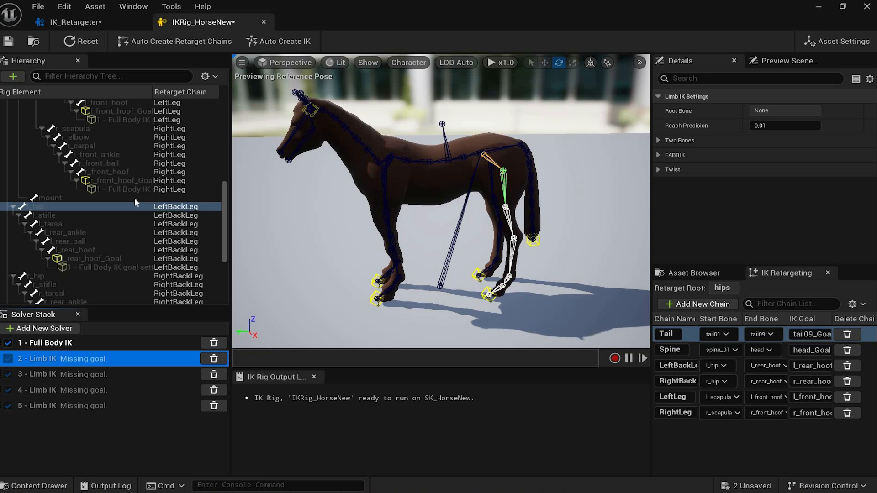
scroll(136, 212, up, 5)
scroll(132, 218, up, 3)
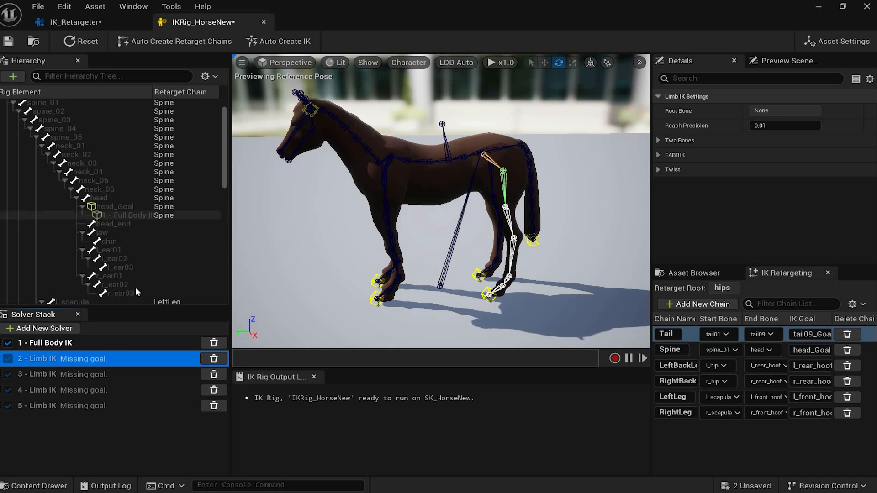
scroll(133, 287, down, 3)
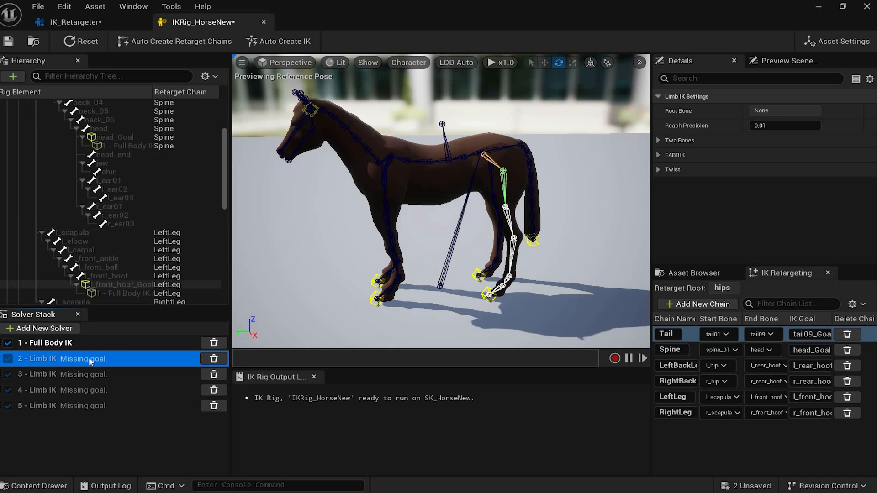
click(114, 284)
click(103, 360)
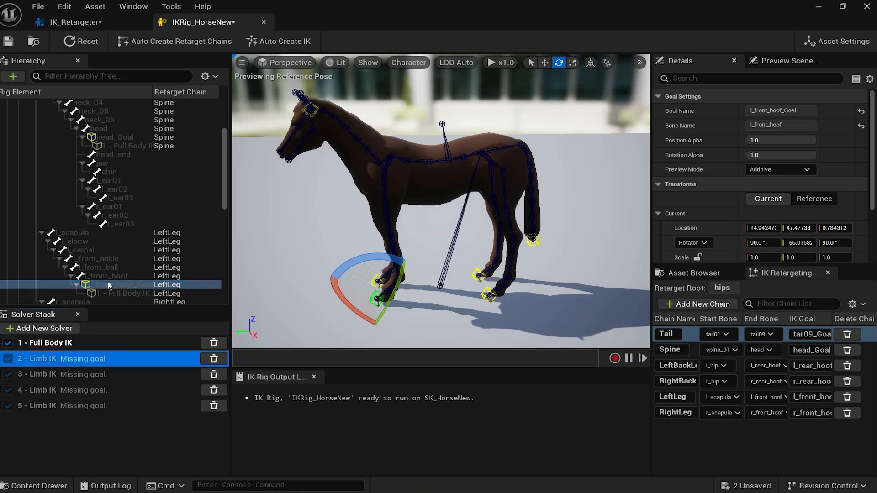
right_click(222, 130)
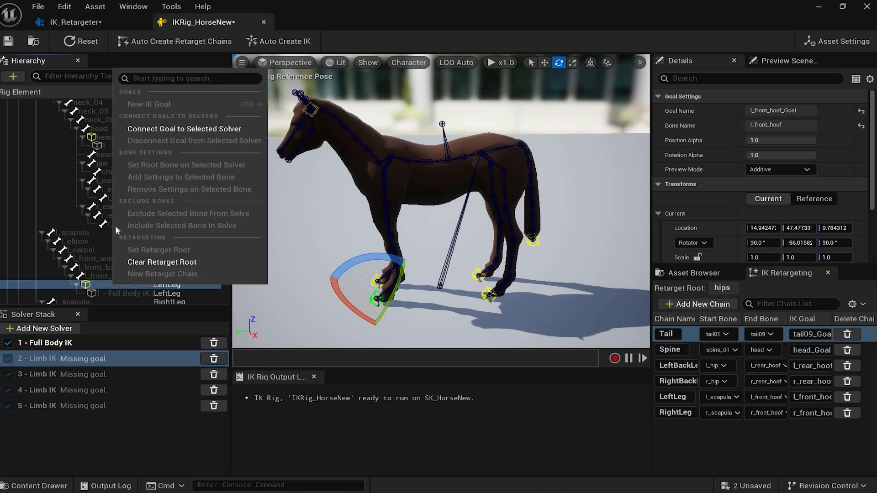
click(201, 129)
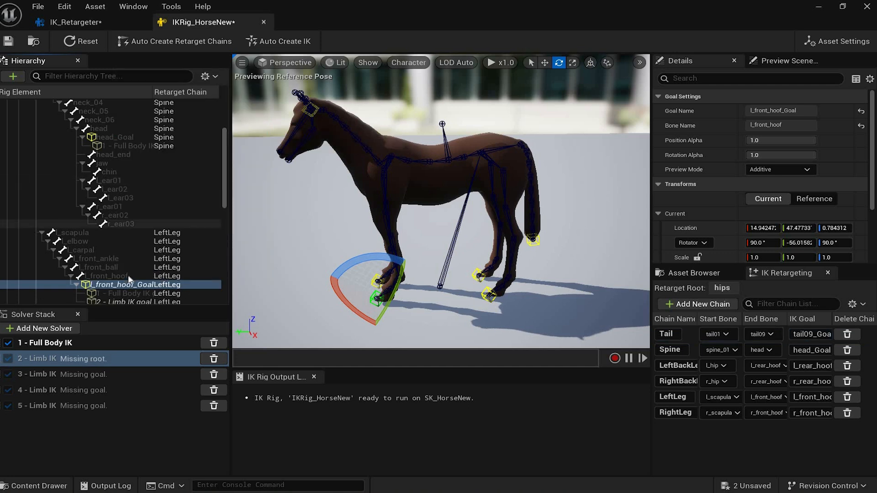
Examine the Full Body IK and Limb IK effector settings under l_front_hoof_Goal.
scroll(129, 279, down, 1)
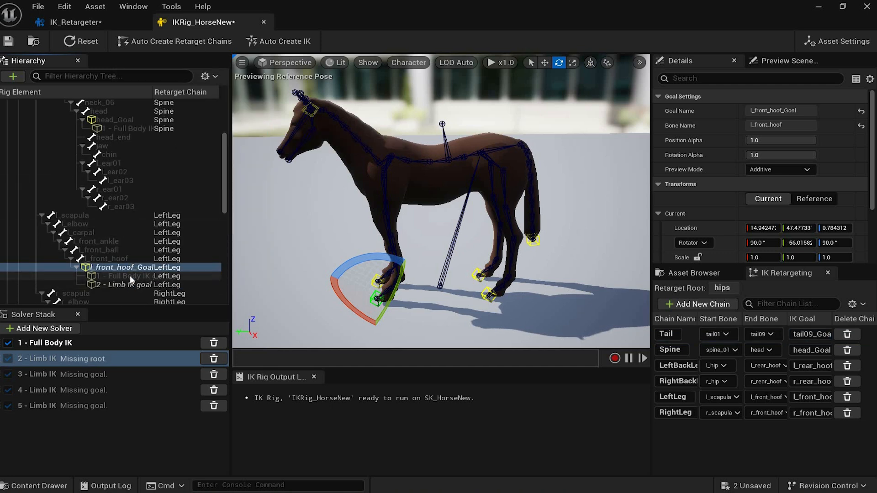
right_click(129, 276)
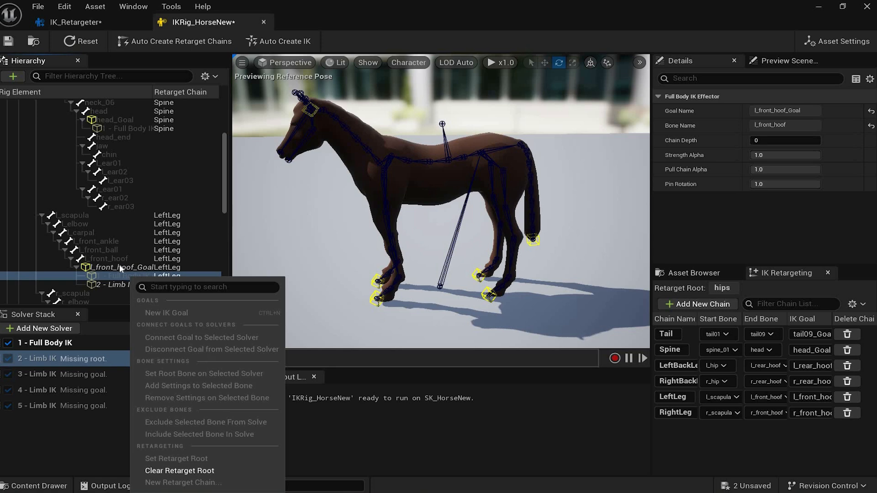
click(124, 268)
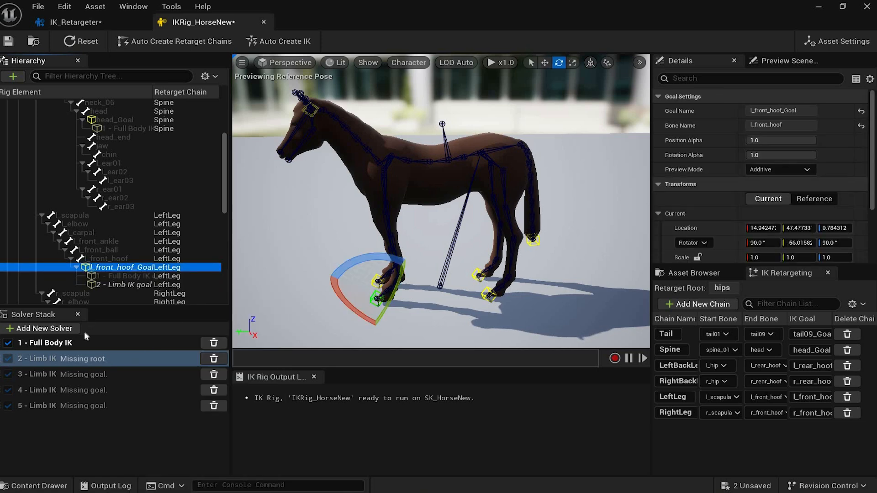
click(129, 277)
right_click(122, 280)
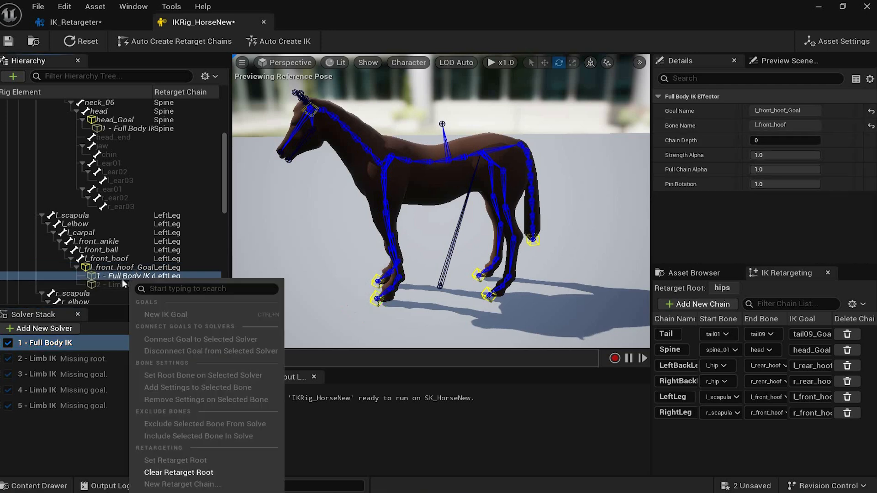
click(126, 284)
click(120, 285)
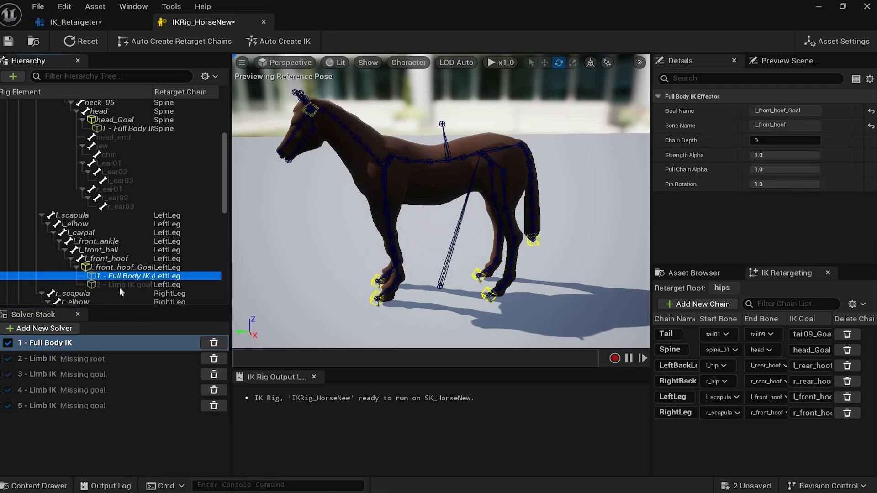
key(Down)
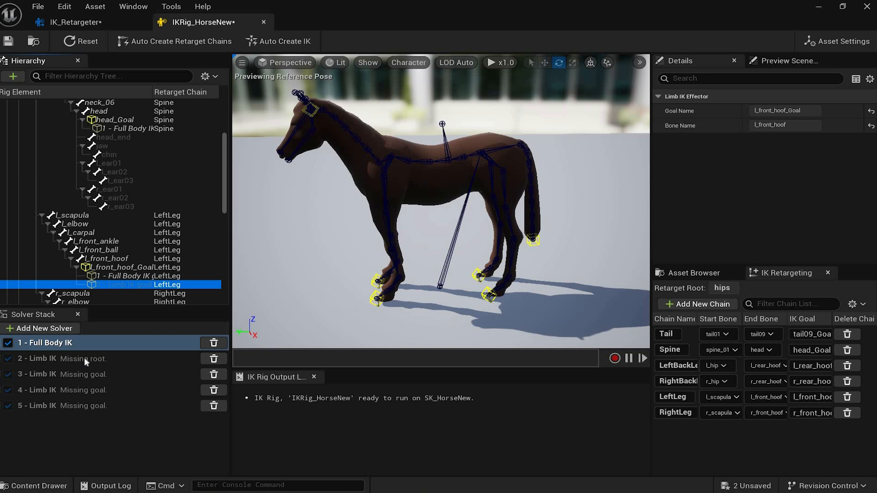
Set the l_scapula bone as the root bone of solver 2, the first Limb IK solver.
click(85, 216)
right_click(129, 254)
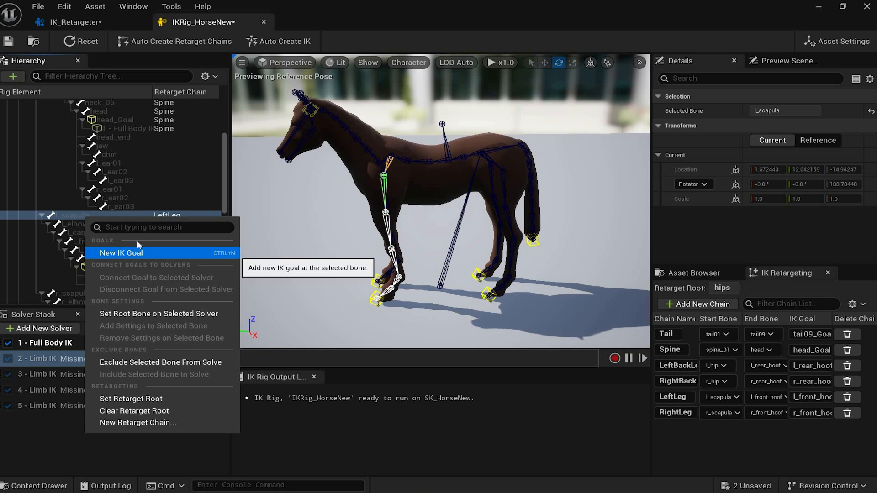
click(119, 314)
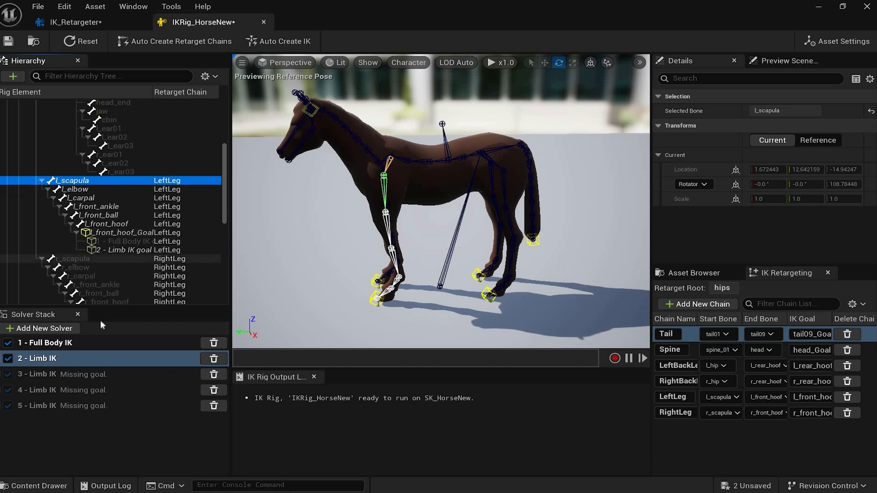
Connect r_front_hoof_Goal to solver 3, the second Limb IK solver, and set r_scapula as its root bone.
click(87, 259)
click(94, 374)
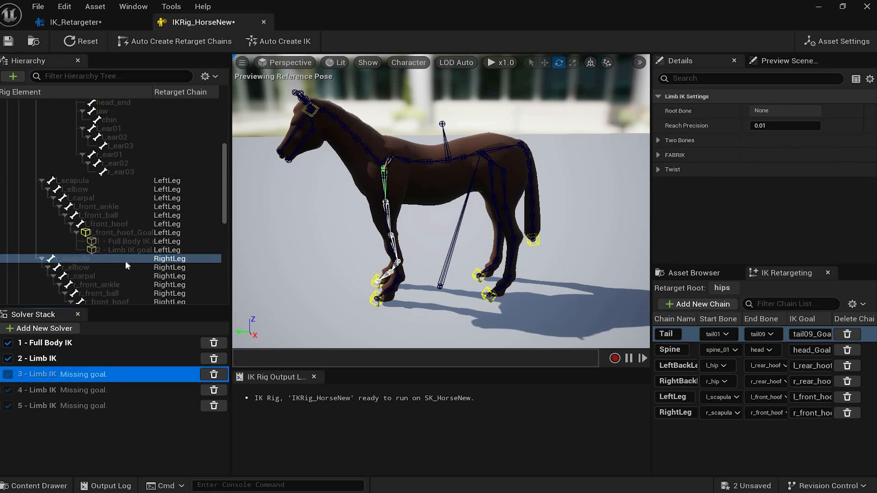
scroll(125, 261, down, 3)
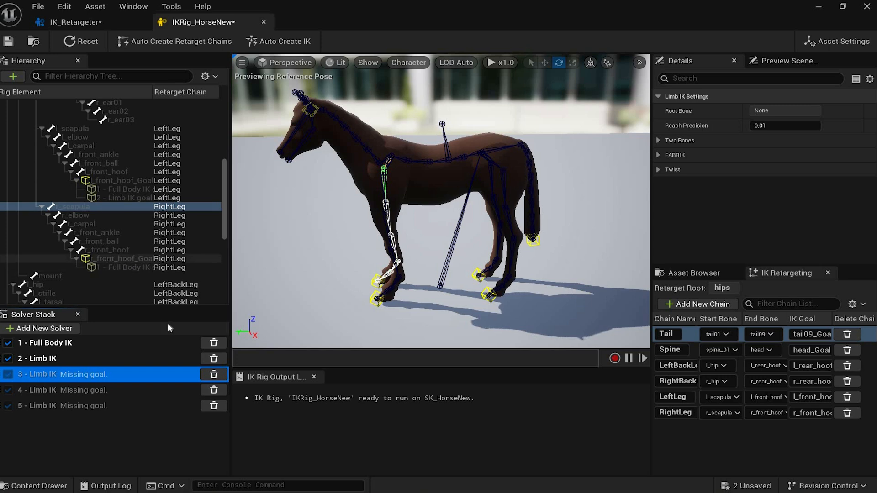
right_click(126, 259)
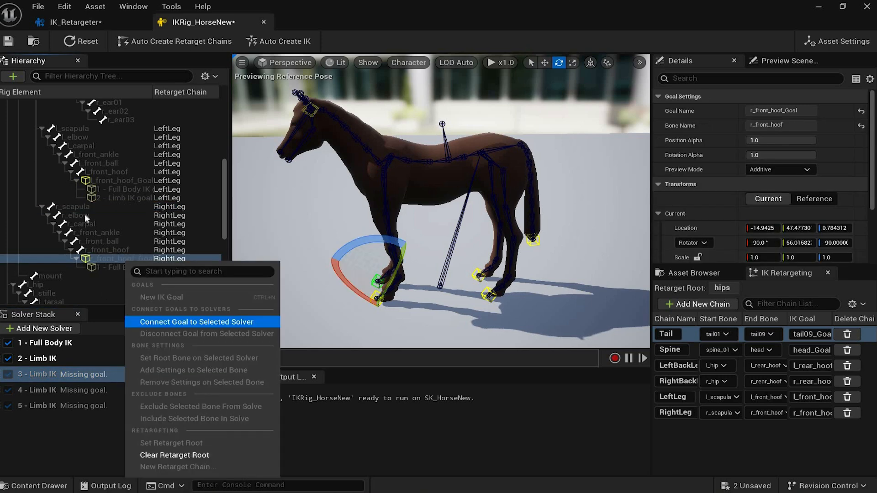
key(Return)
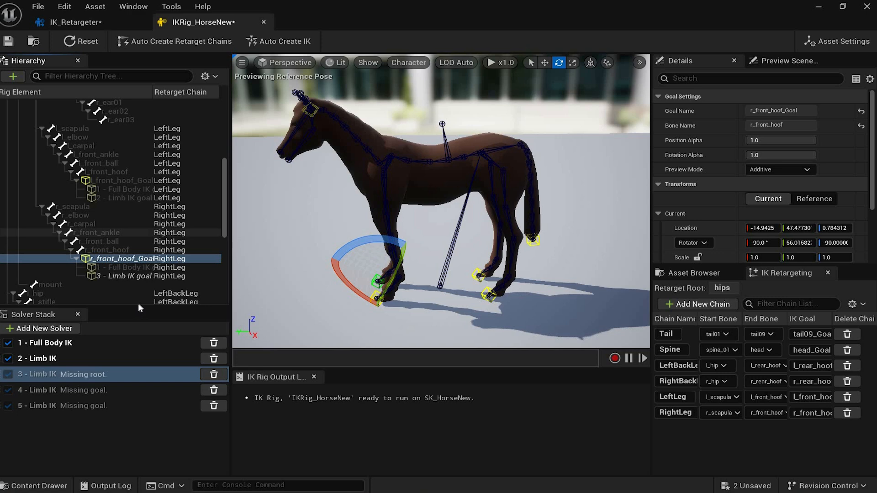
right_click(80, 208)
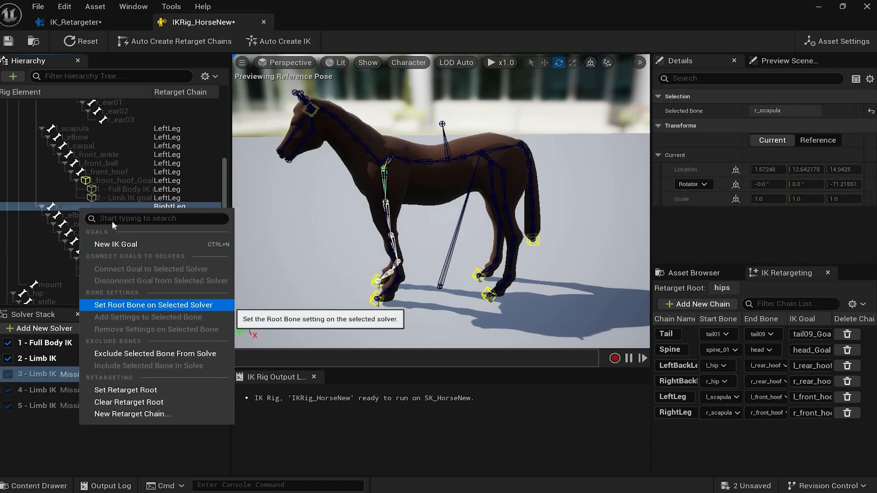
click(153, 305)
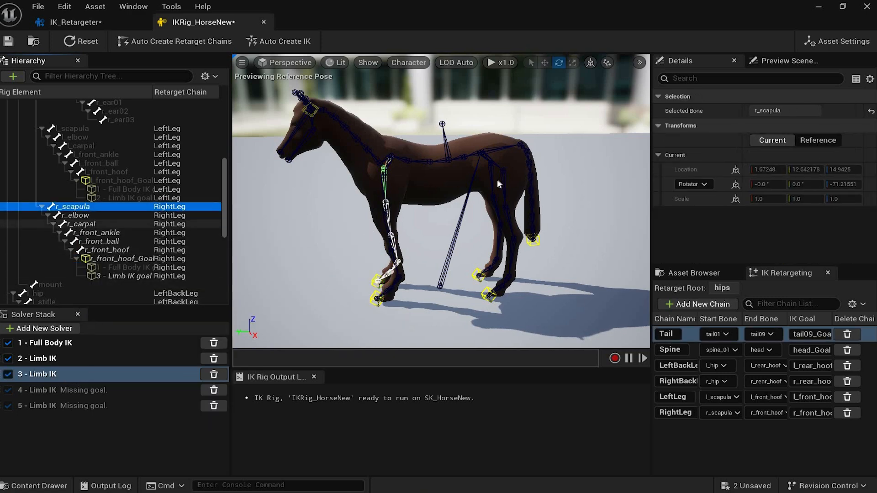
Set l_hip as the root bone of solver 4, the third Limb IK solver, and connect l_rear_hoof_Goal to it.
scroll(137, 228, down, 1)
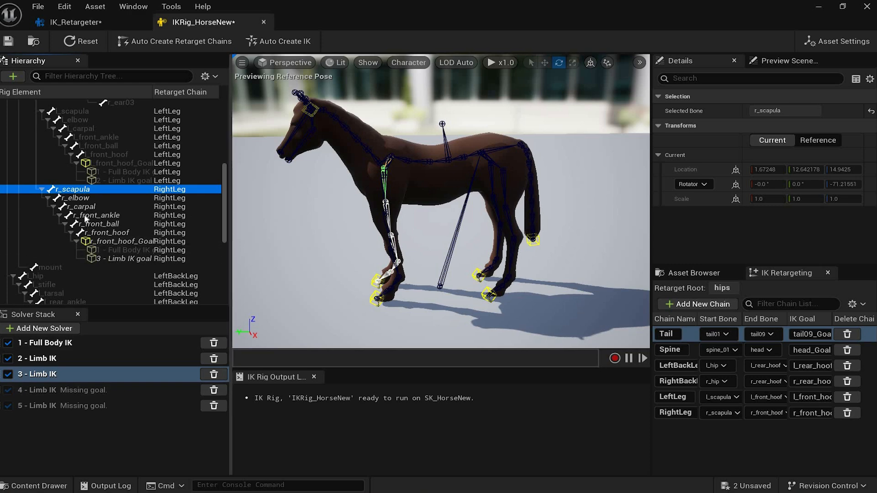
click(80, 277)
scroll(64, 197, down, 5)
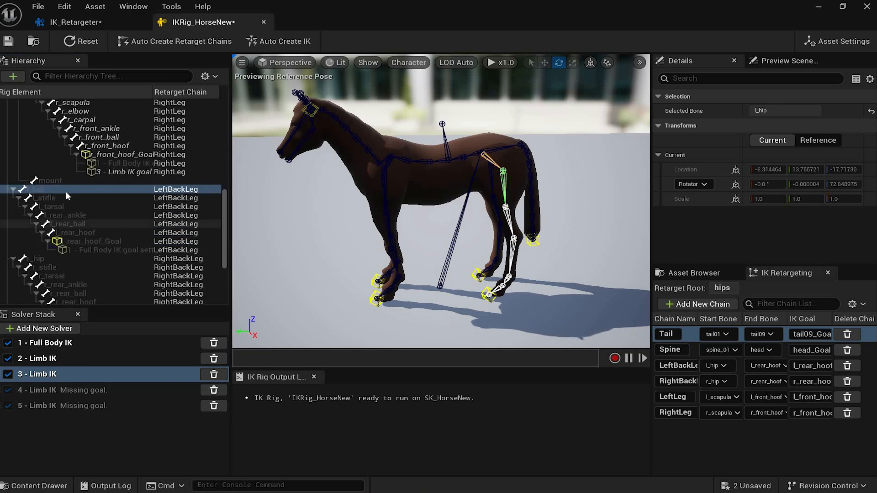
click(69, 390)
right_click(64, 190)
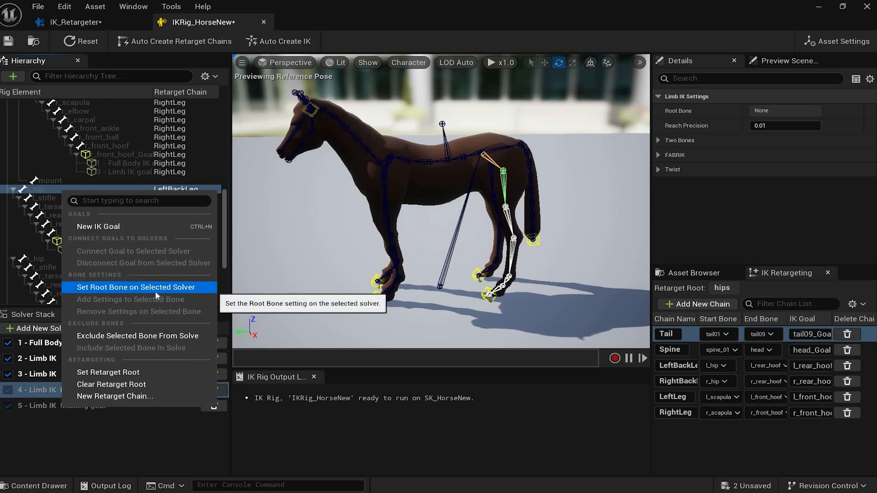
click(154, 287)
click(91, 242)
right_click(102, 241)
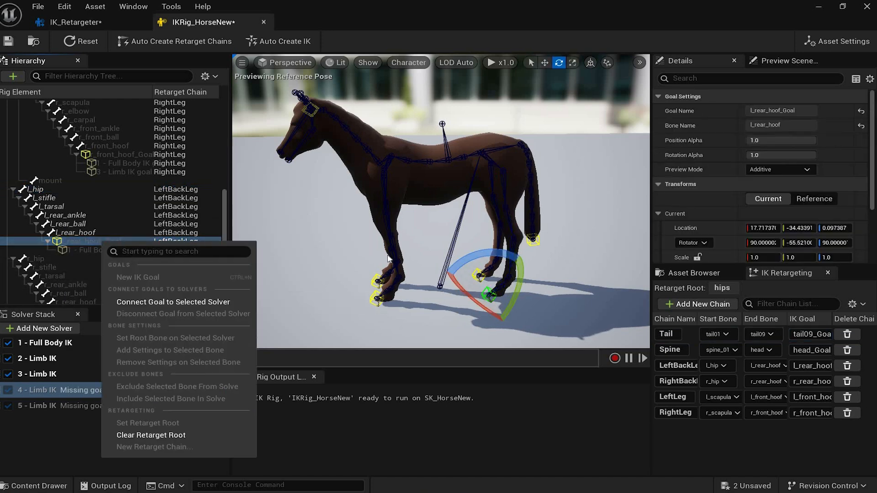
click(173, 302)
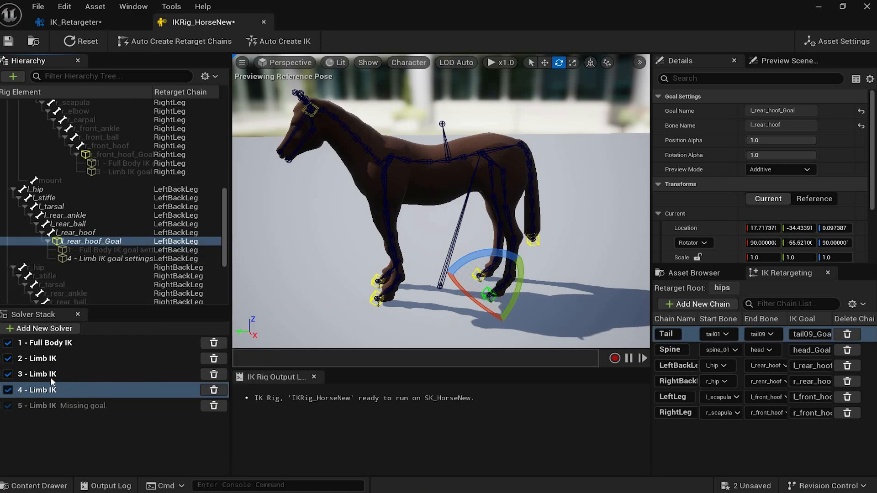
Set r_hip as the root bone of solver 5, the fourth Limb IK solver, and connect r_rear_hoof_Goal to it.
click(53, 406)
scroll(57, 247, down, 2)
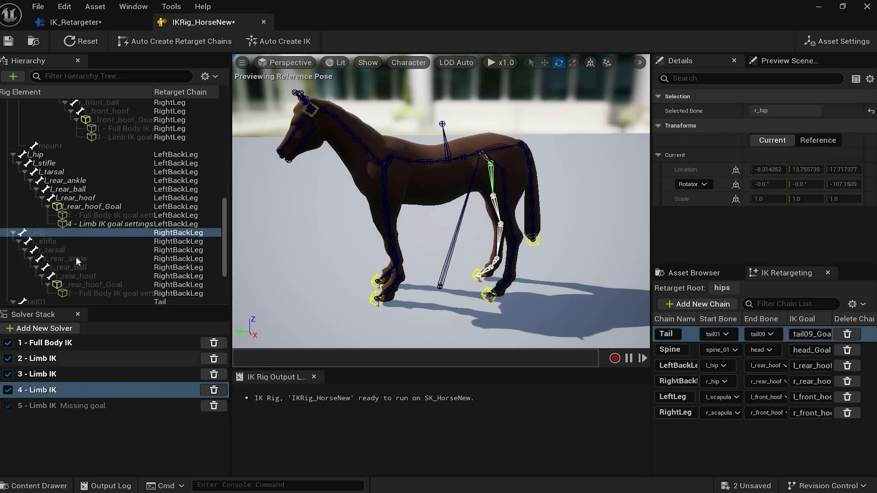
click(114, 406)
right_click(57, 234)
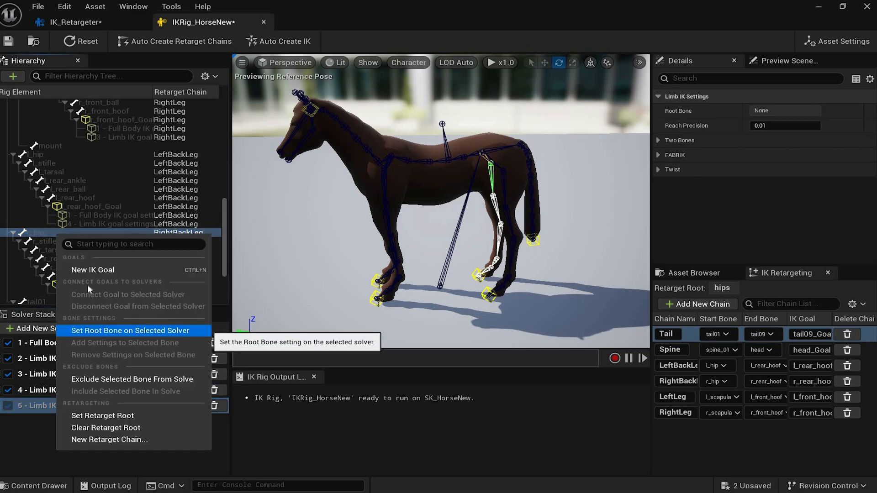
key(Escape)
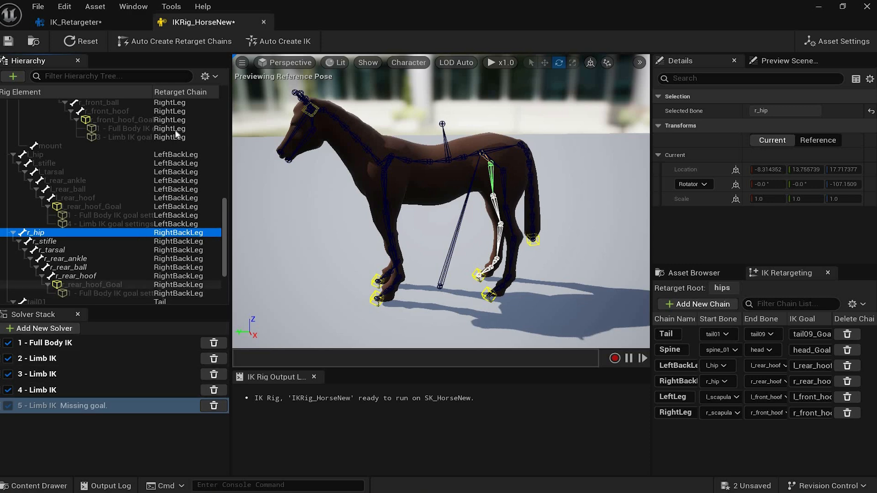
right_click(88, 285)
click(159, 130)
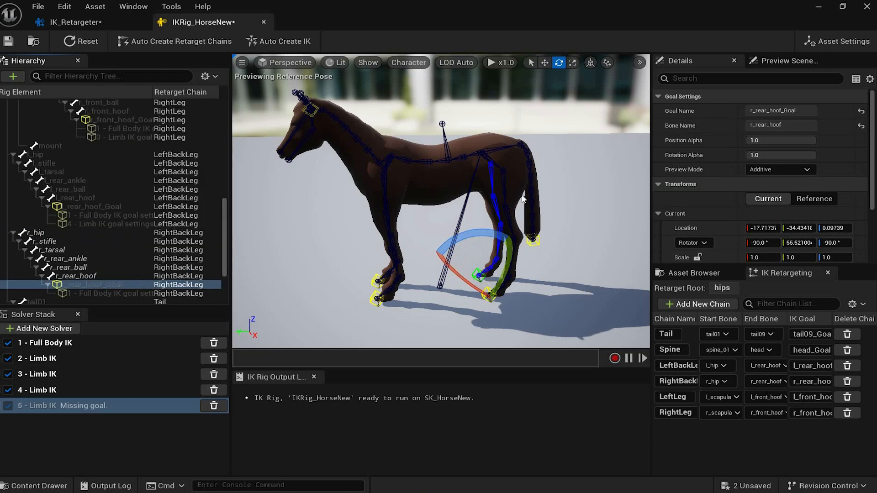
click(54, 359)
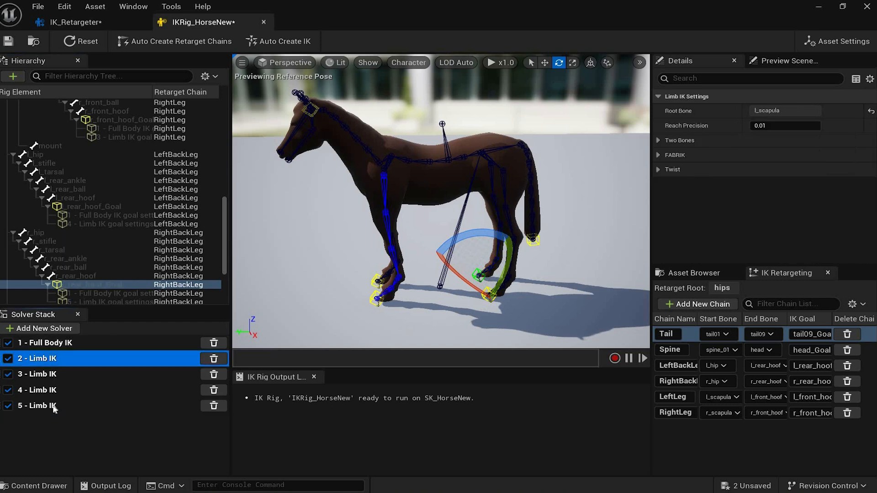
click(54, 374)
click(54, 390)
click(54, 405)
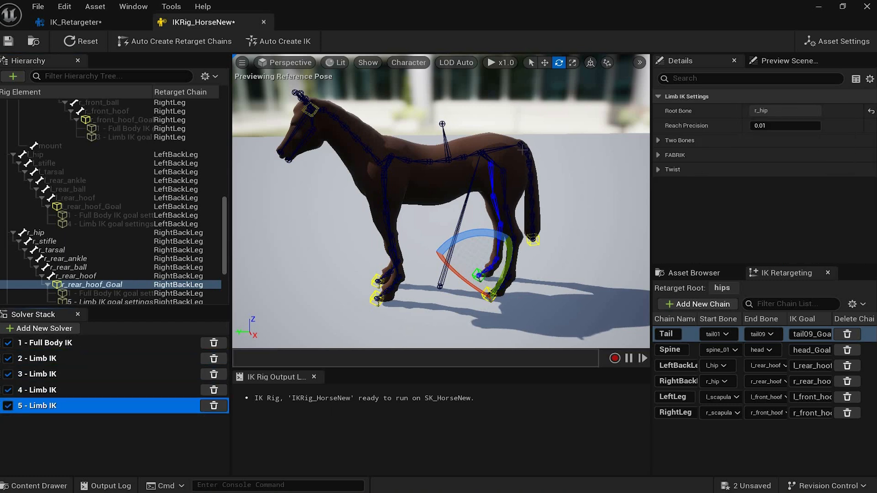
Add another Limb IK solver for the tail at the end of the solver stack.
click(46, 329)
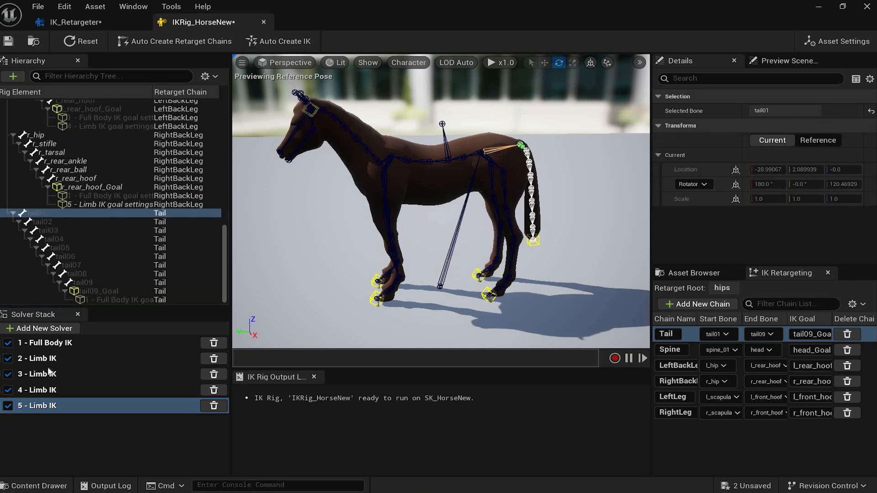
click(44, 329)
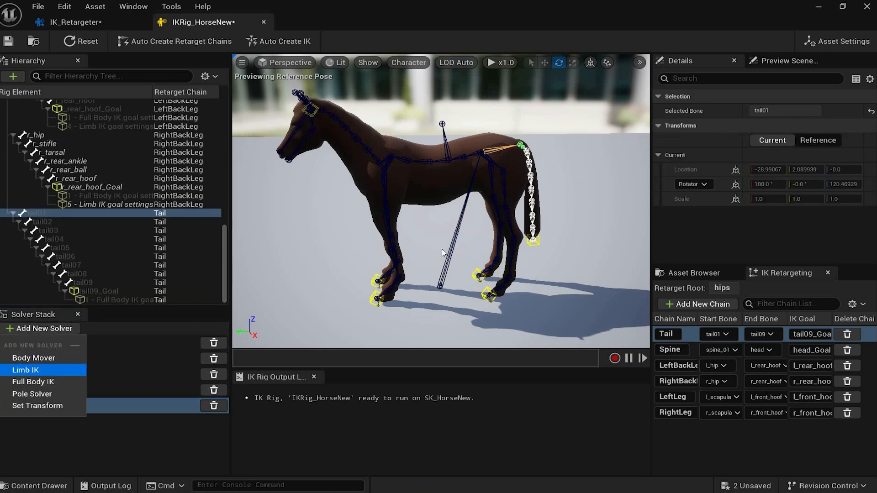
click(26, 371)
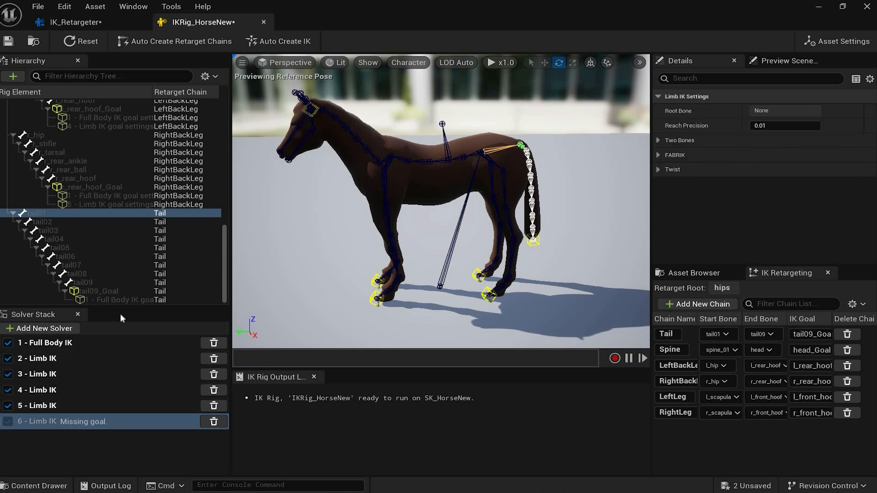
Set tail01 as the root bone of solver 6, the newest Limb IK solver, and connect tail09_Goal to it.
right_click(45, 213)
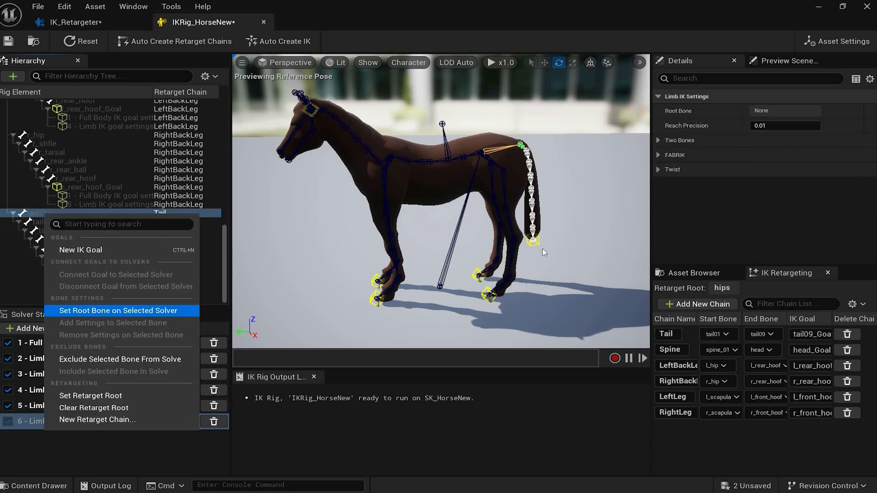
click(151, 311)
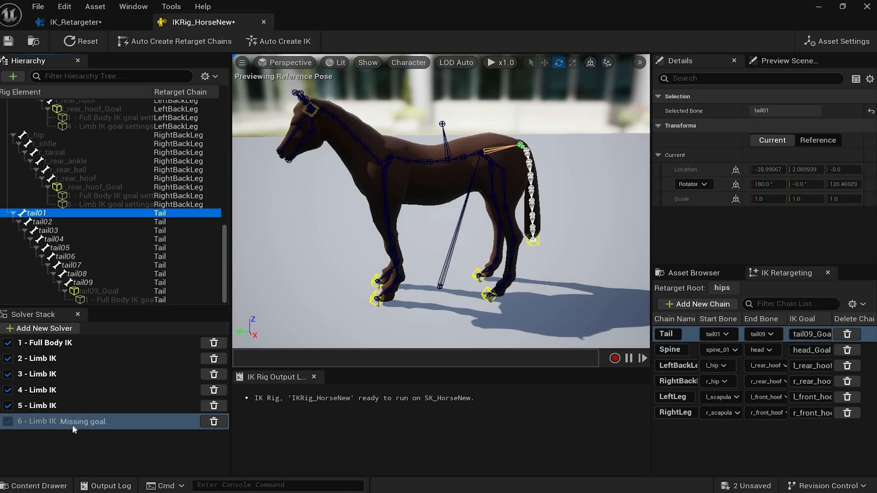
click(95, 291)
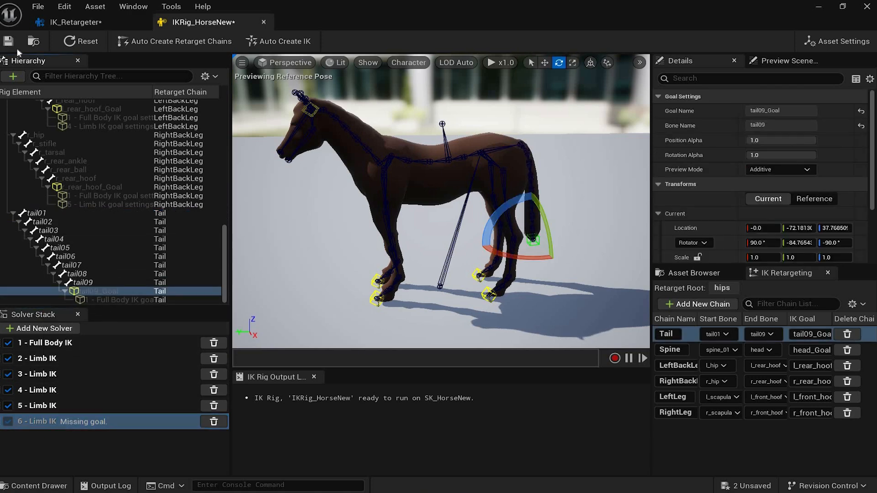
right_click(95, 291)
click(137, 135)
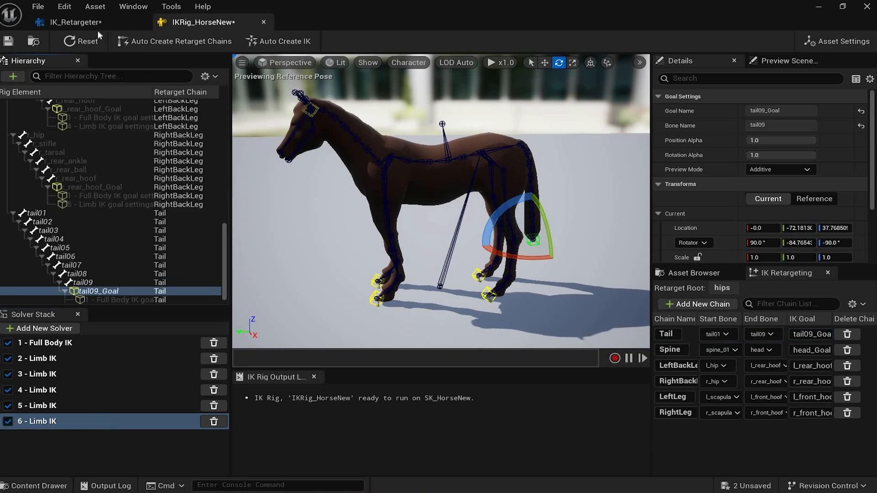
Switch to IK_Retargeter, examine the retargeted run animation on the new horse, and save the retargeter.
click(94, 23)
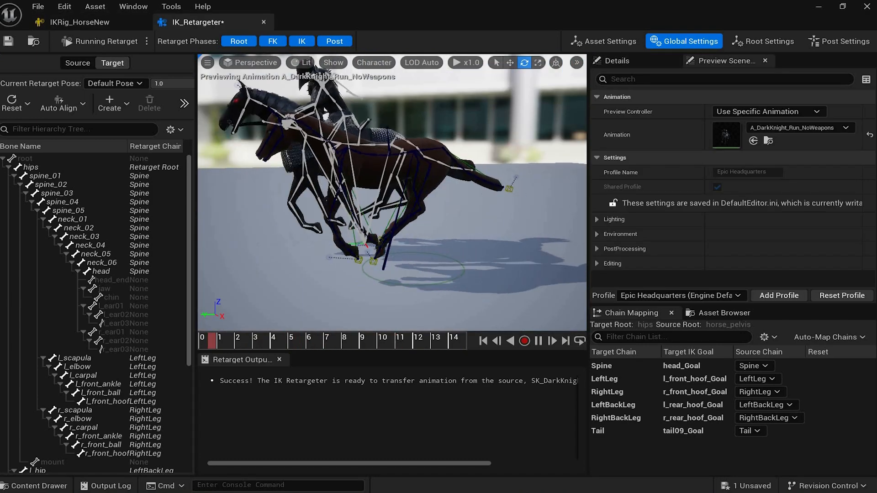
alt+drag(269, 137, 318, 149)
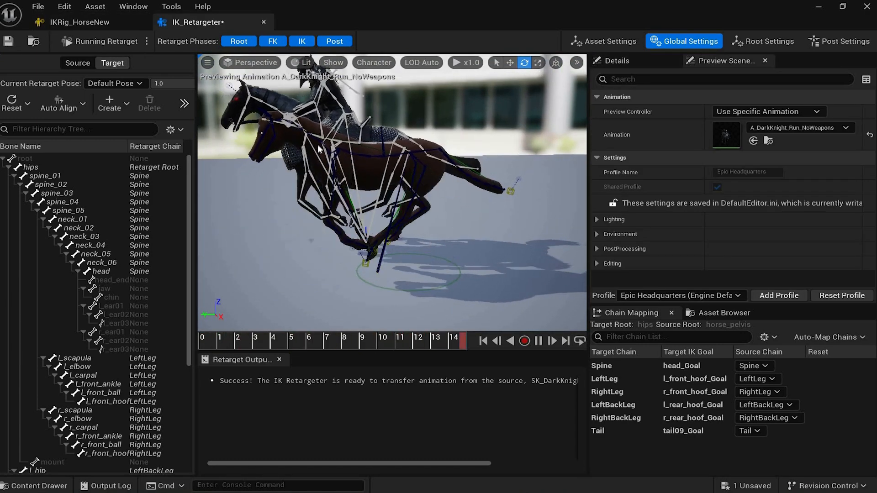
click(8, 41)
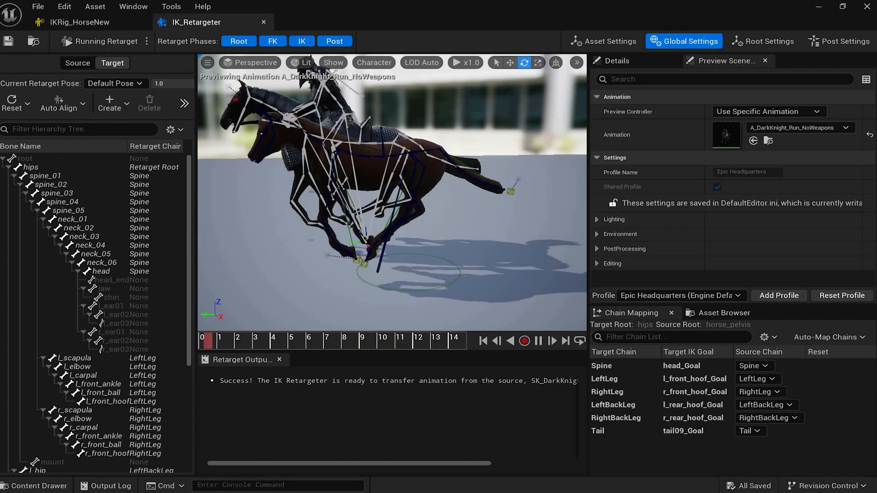
alt+drag(319, 150, 374, 175)
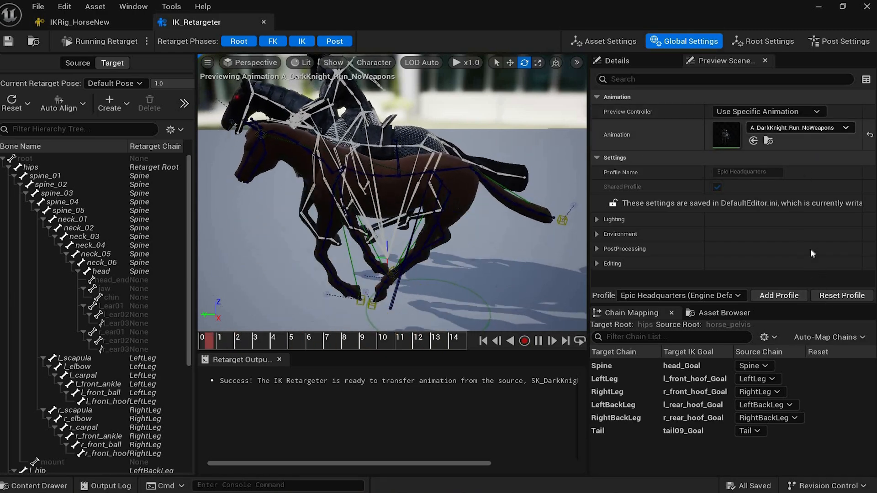
Preview A_DarkKnight_Walk_NoWeapons in the retargeter and examine the new horse's leg motion from different angles.
click(799, 127)
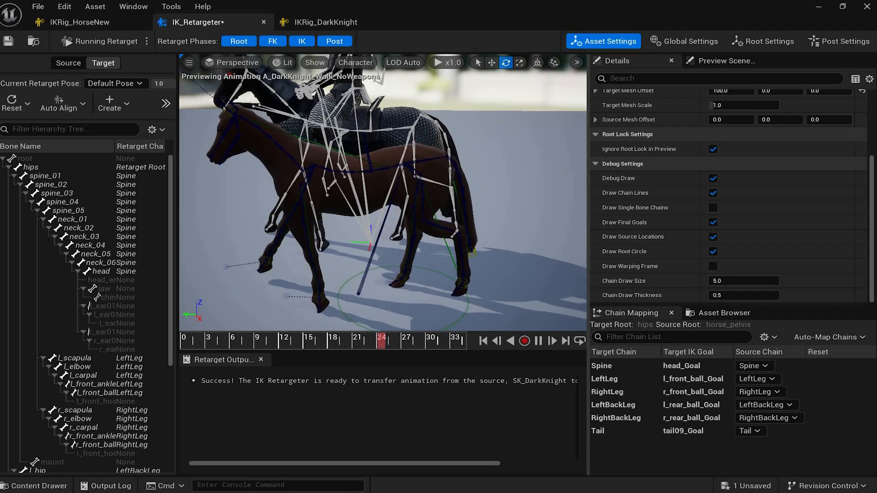
alt+drag(357, 201, 497, 190)
alt+drag(438, 141, 320, 142)
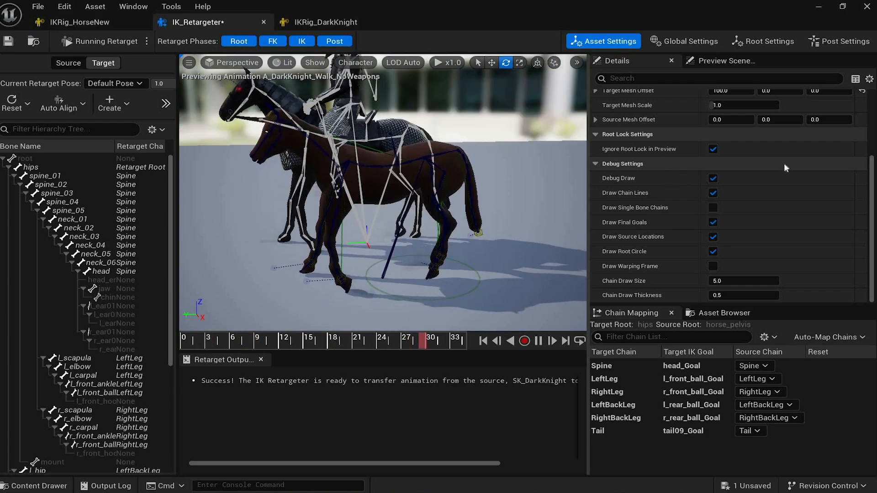
Set the retargeter's preview animation to A_DarkKnight_Run_NoWeapons.
scroll(637, 170, up, 5)
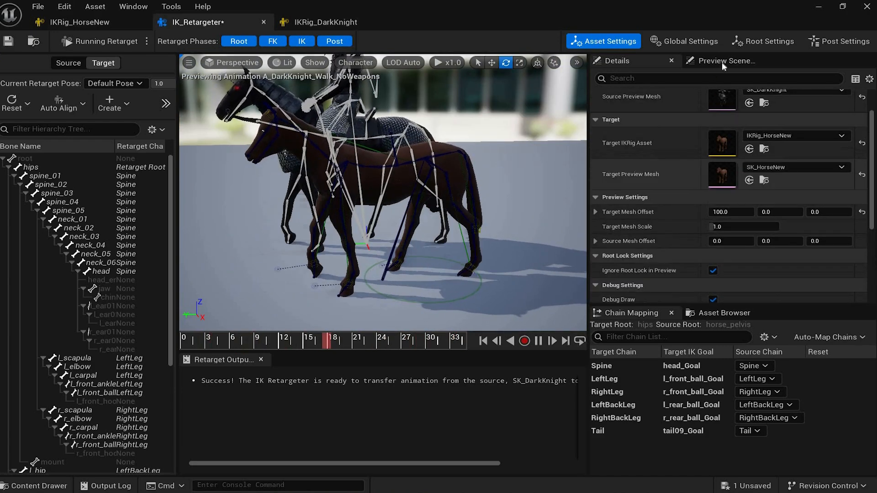
scroll(804, 128, up, 2)
click(723, 61)
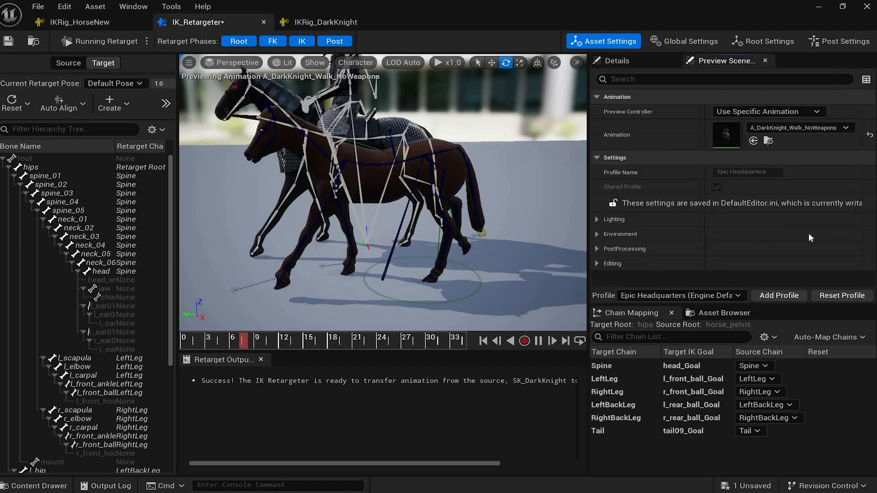
click(800, 127)
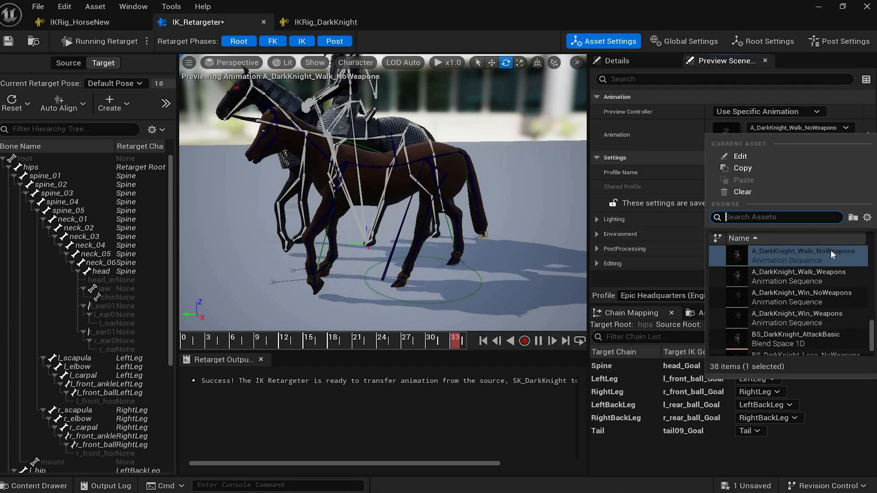
text(Run)
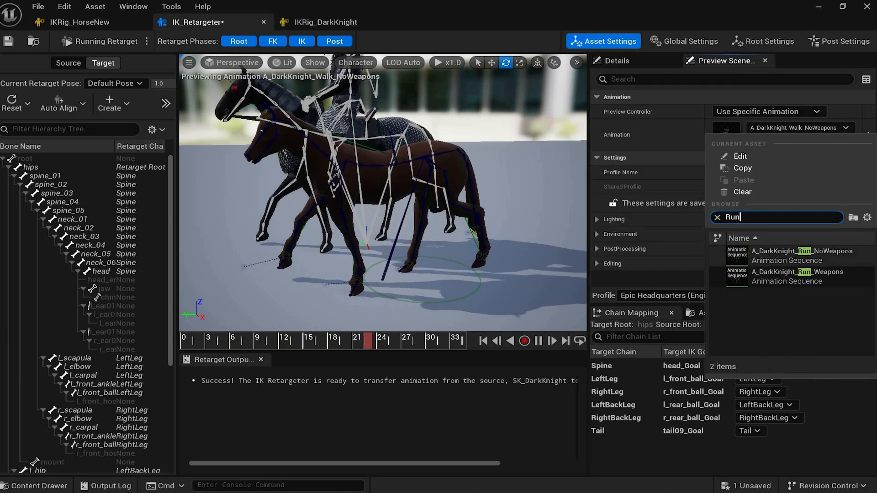
key(Return)
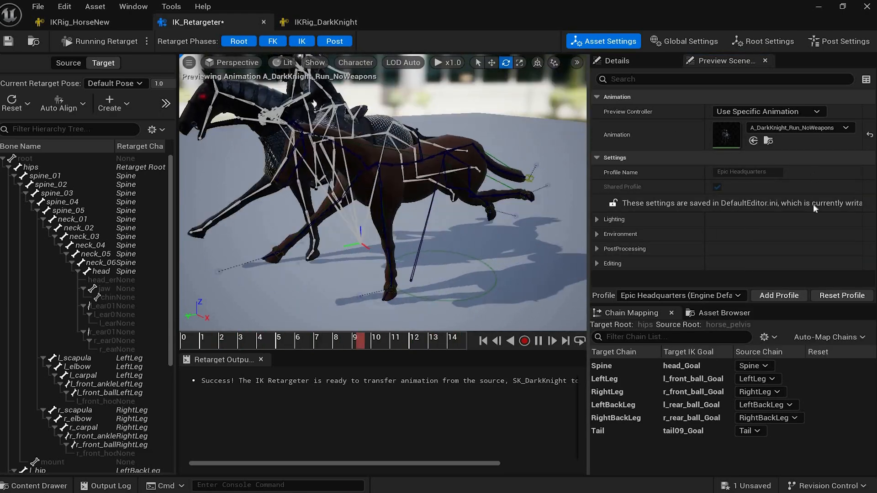
Preview A_DarkKnight_AbilityAttackHorse_NoWeapons in the retargeter and examine the new horse's rearing motion.
click(807, 128)
text(Atta)
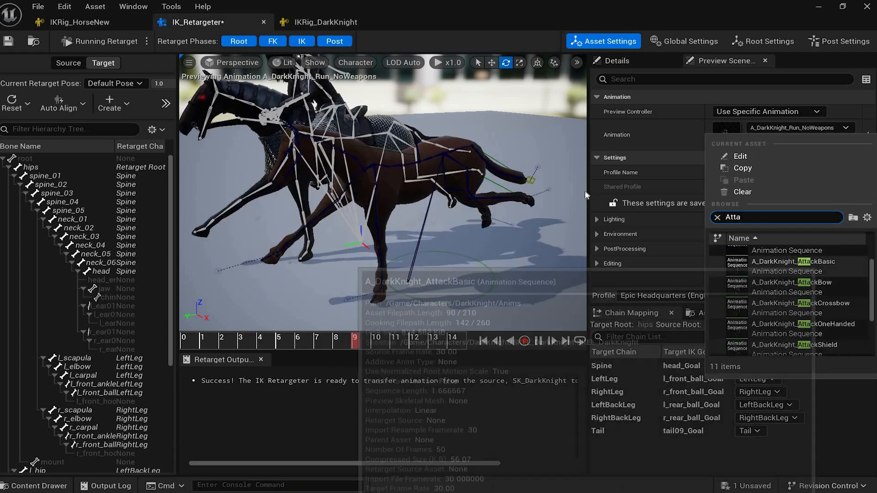
click(787, 256)
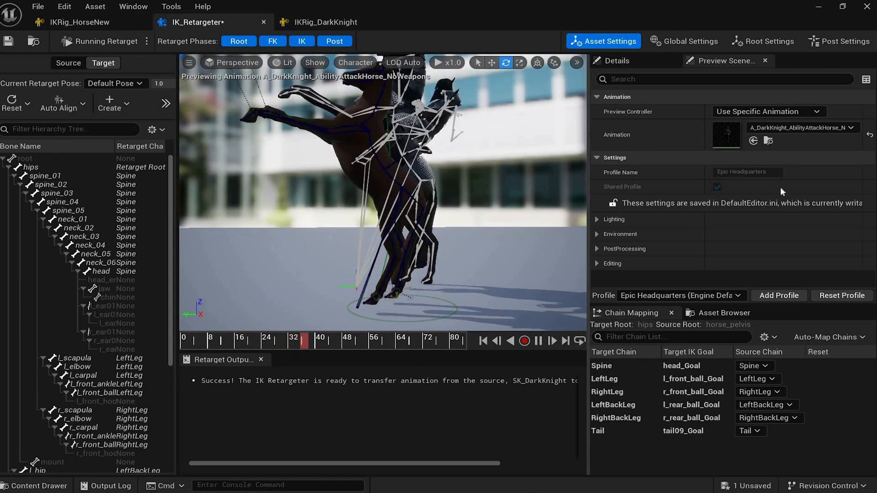
Switch the preview animation to A_DarkKnight_Hurt and examine the retargeted motion on the new horse.
click(778, 127)
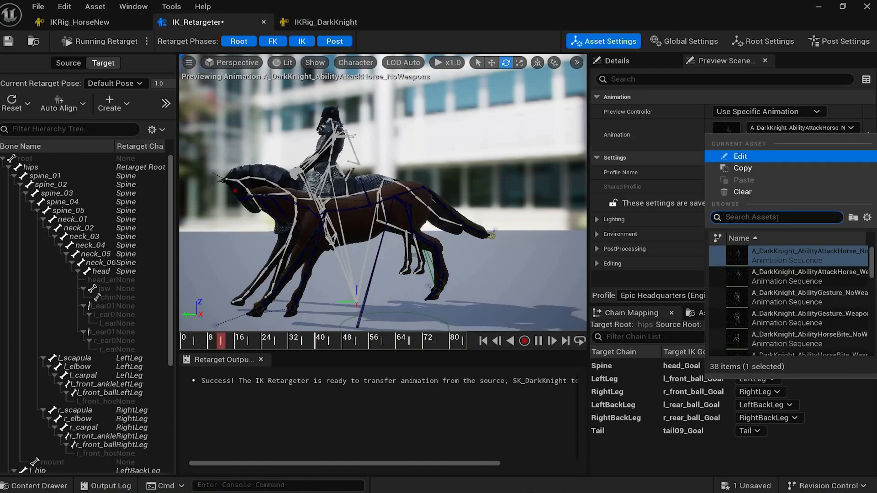
text(HU)
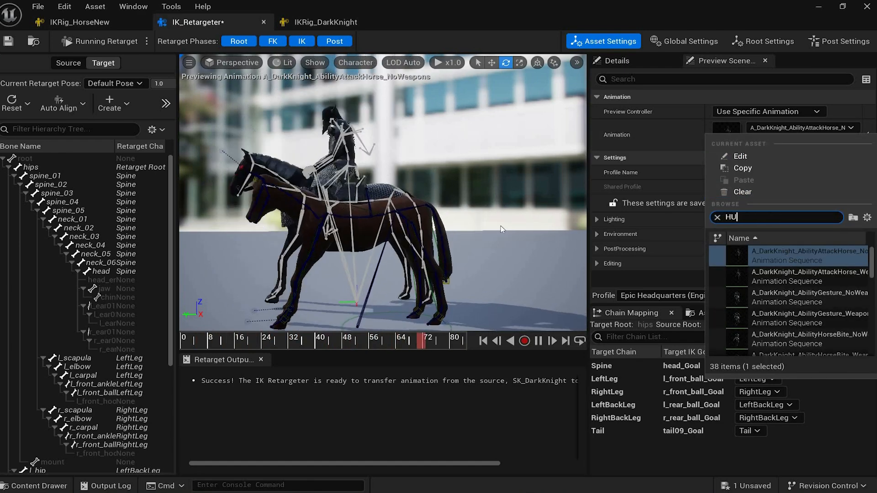
text(rt)
key(Return)
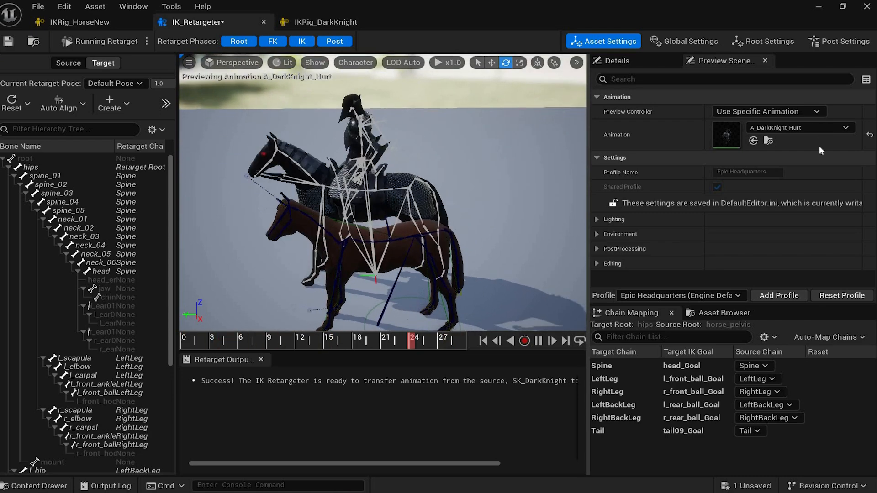
Preview A_DarkKnight_Die and examine how the new horse falls compared with the source horse.
click(817, 128)
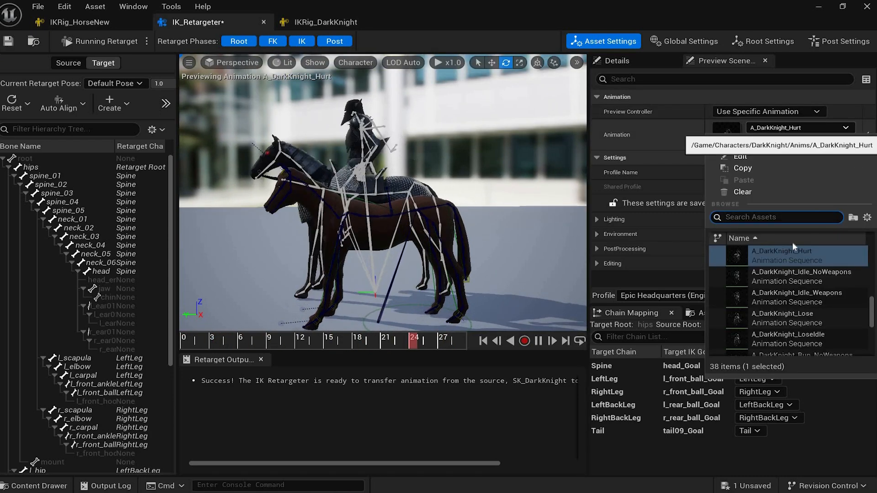
text(Die)
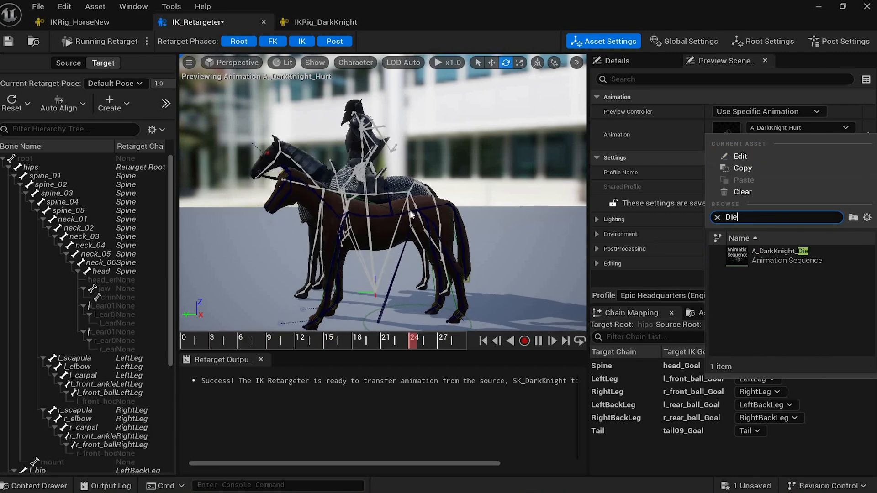
key(Return)
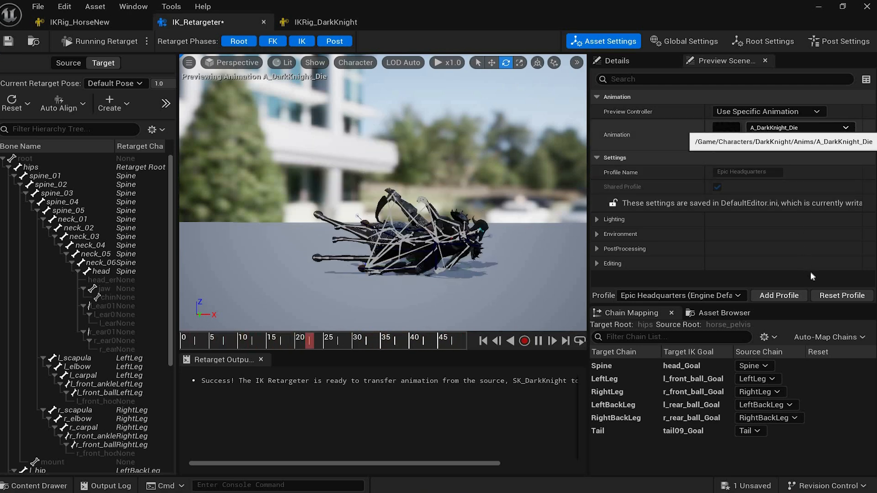
Return the preview to A_DarkKnight_Hurt and view both horses from the side.
click(799, 128)
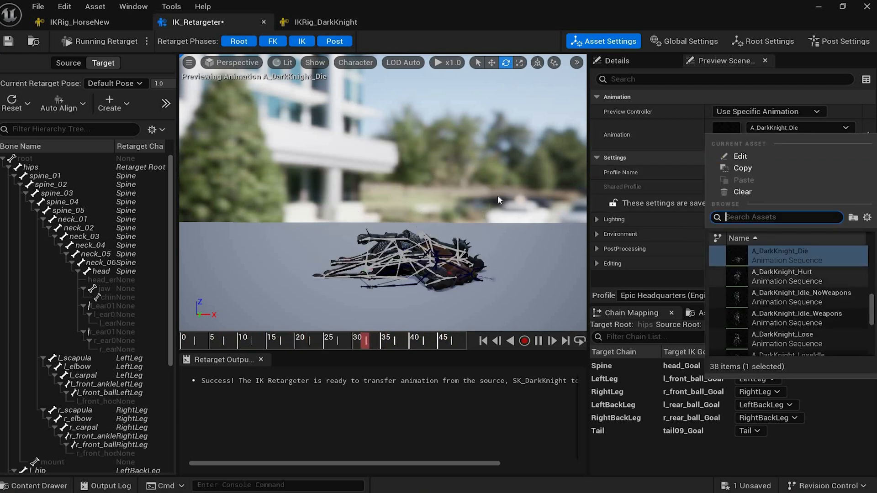
click(776, 270)
alt+drag(456, 215, 260, 251)
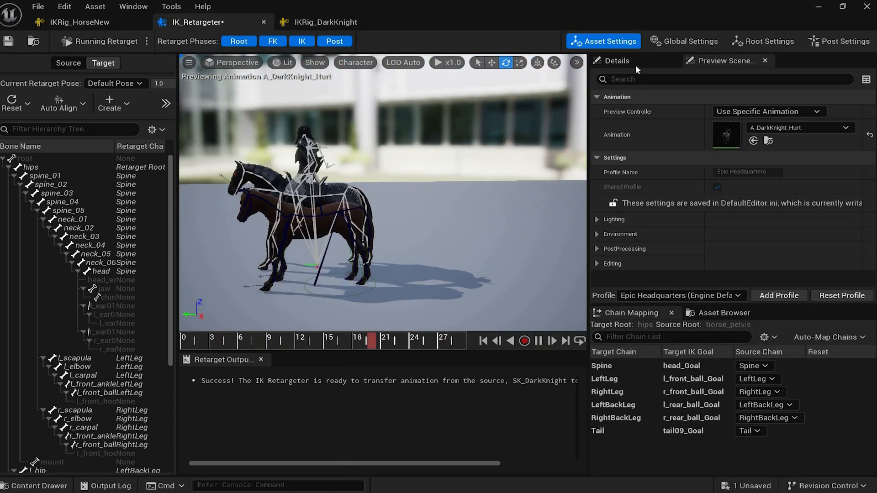
Try turning off Ignore Root Lock in Preview in the asset settings, undo it, and look through the debug settings.
click(617, 61)
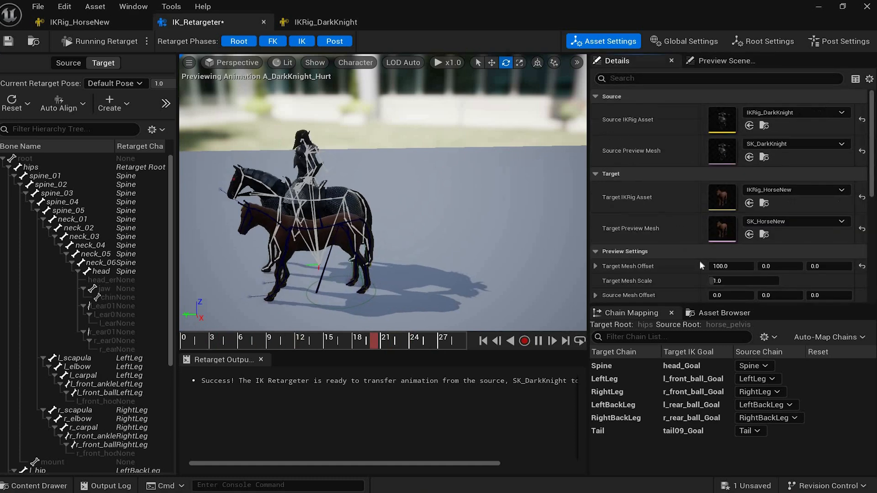
scroll(711, 271, down, 3)
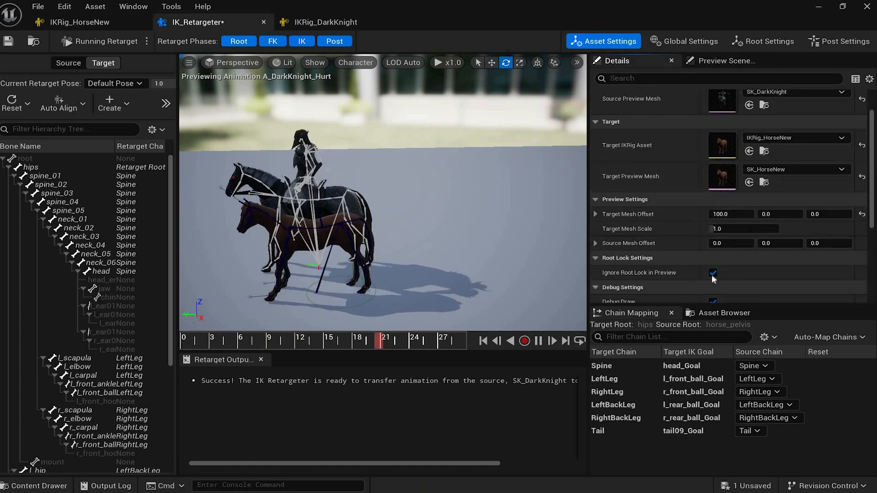
click(712, 273)
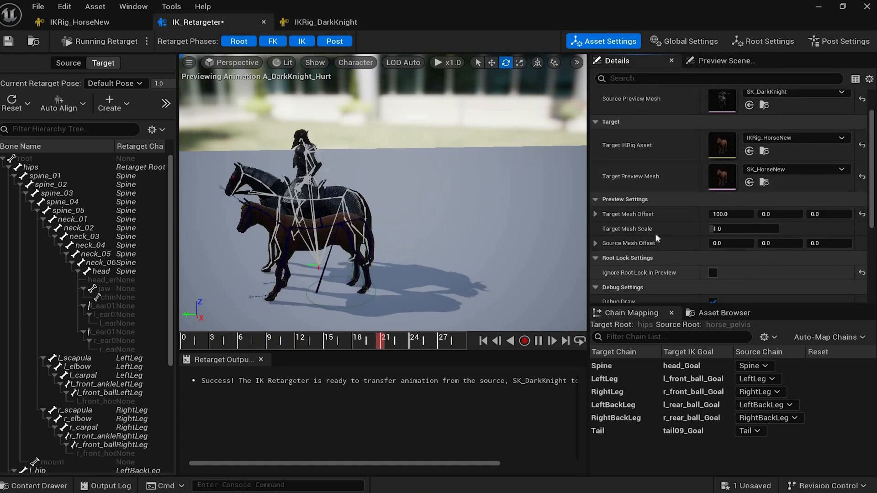
key(ctrl+z)
scroll(655, 238, down, 3)
scroll(715, 266, down, 2)
scroll(719, 269, down, 2)
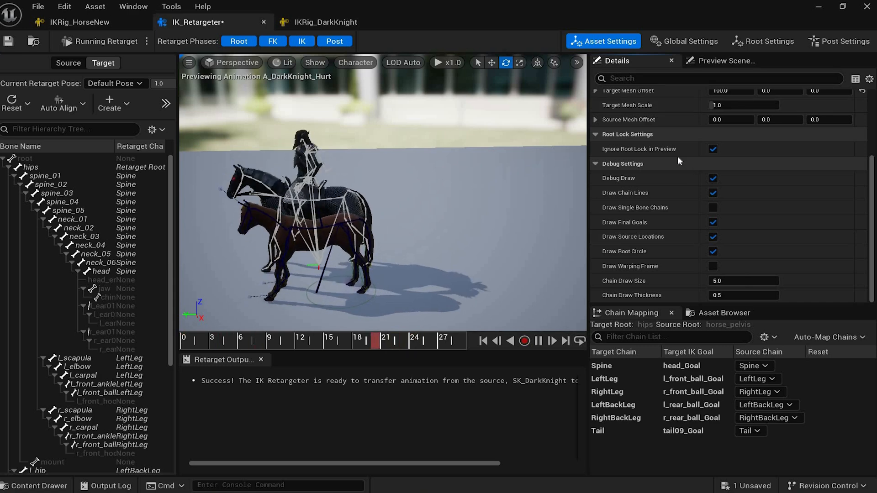
Disable Stride Warping in the global settings and reset the root's Scale Horizontal and Scale Vertical to 1.0.
click(687, 41)
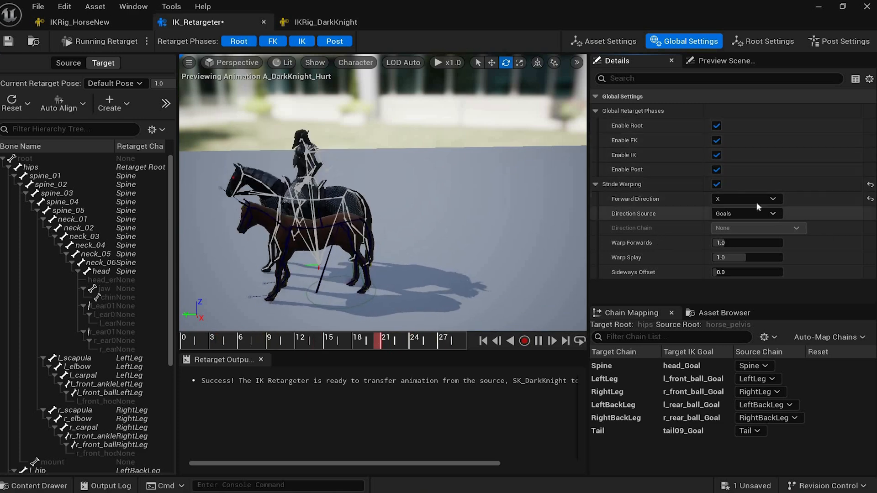
click(716, 185)
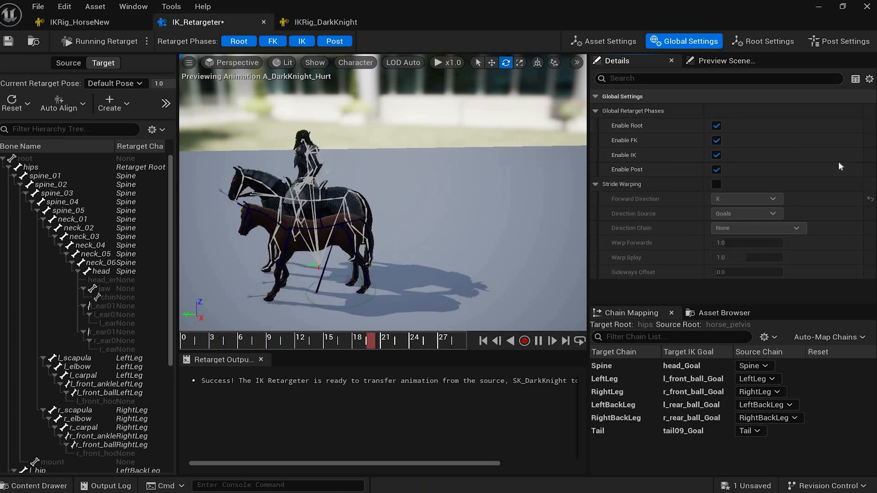
click(765, 41)
click(862, 171)
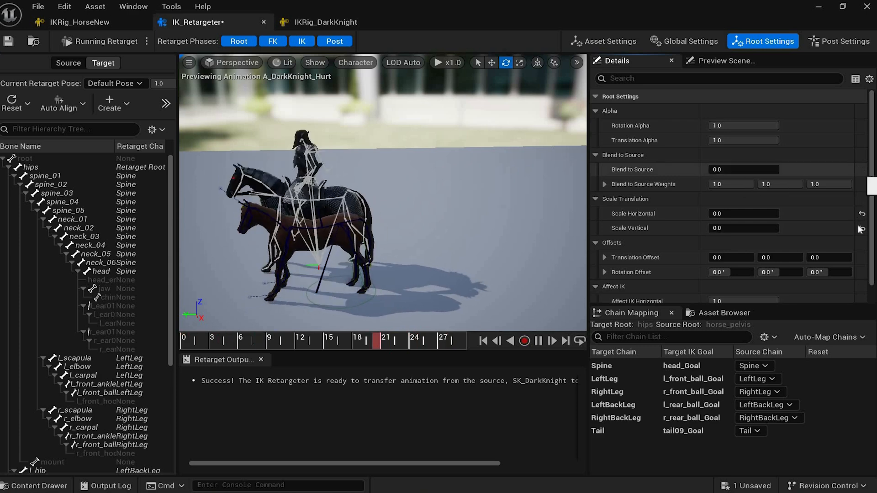
click(862, 213)
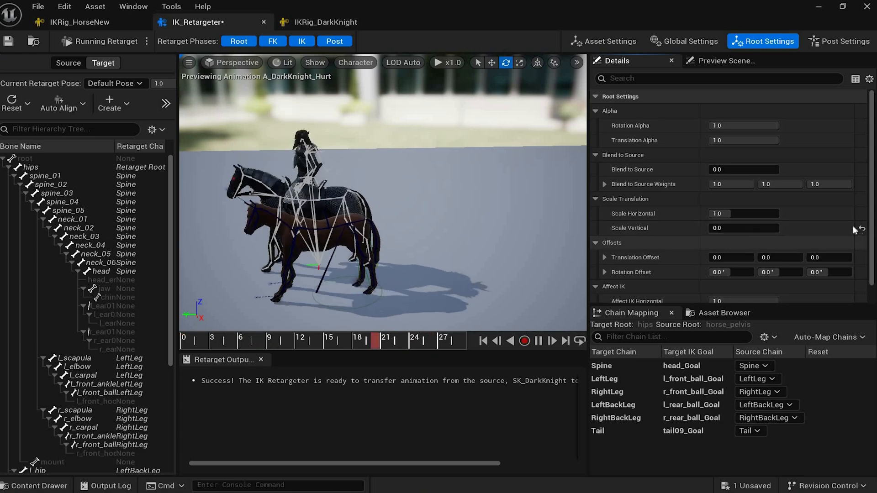
click(861, 227)
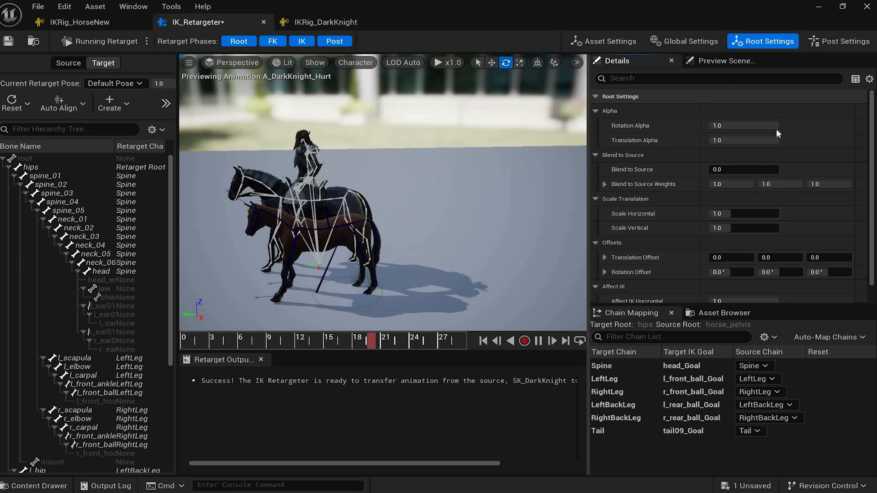
Preview A_DarkKnight_Die with the changed root settings and examine the new horse's motion from another angle.
click(727, 61)
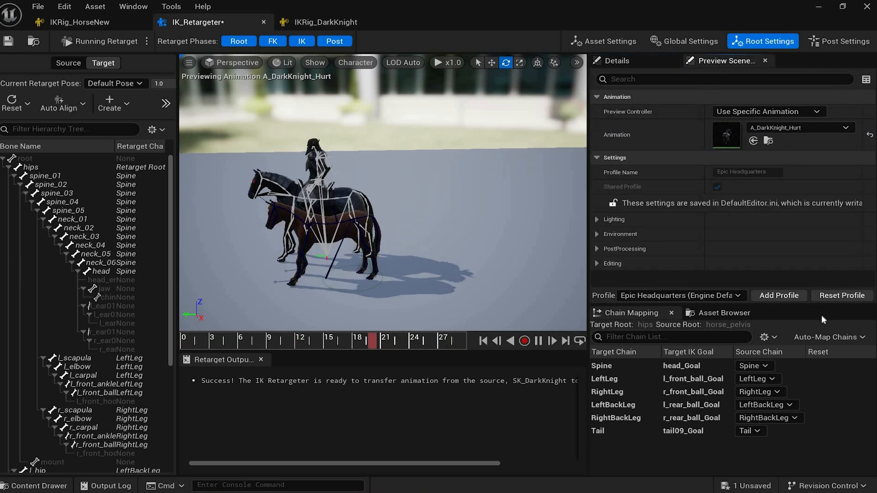
click(797, 128)
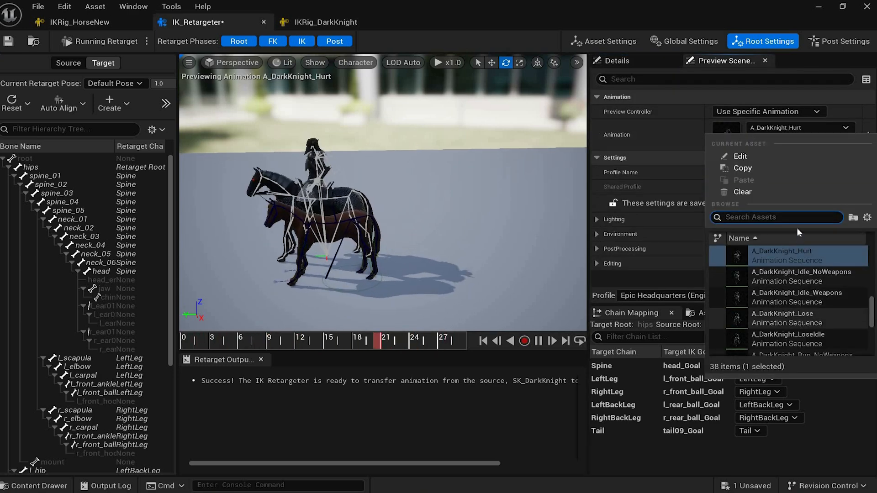
text(D)
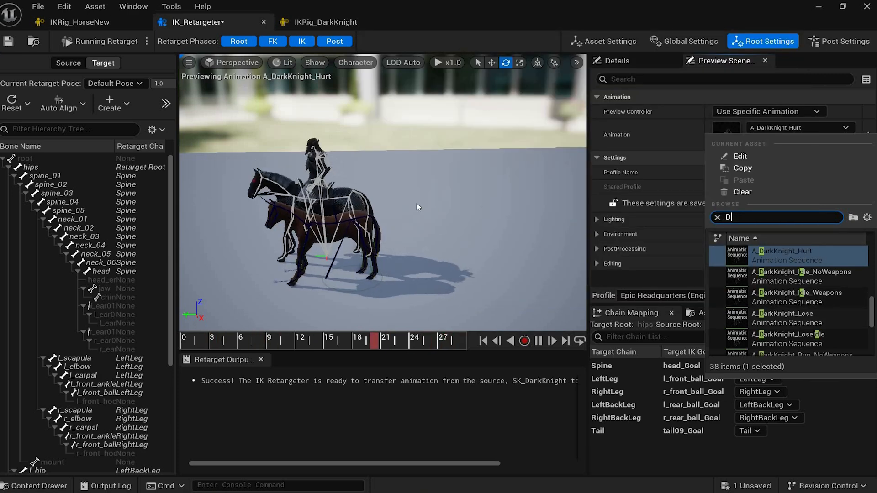
text(ie)
key(Return)
alt+drag(474, 213, 456, 172)
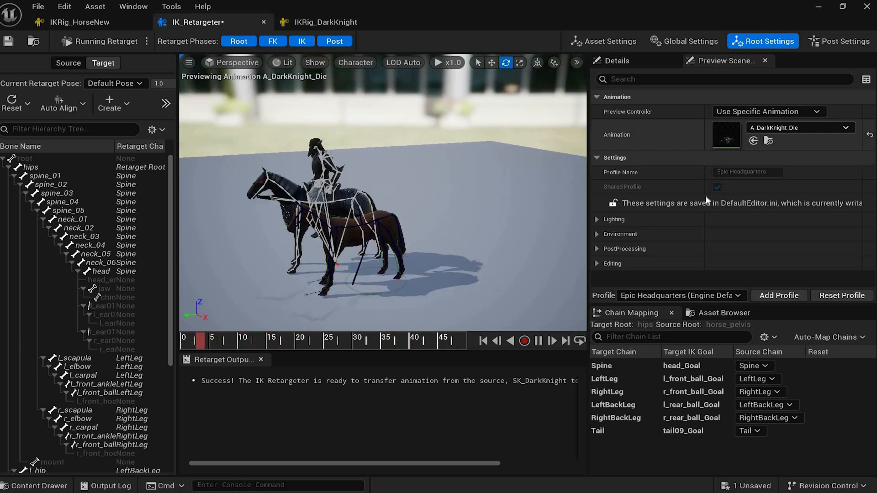
Clear the retargeter's preview animation and save the retargeter.
click(799, 128)
click(743, 190)
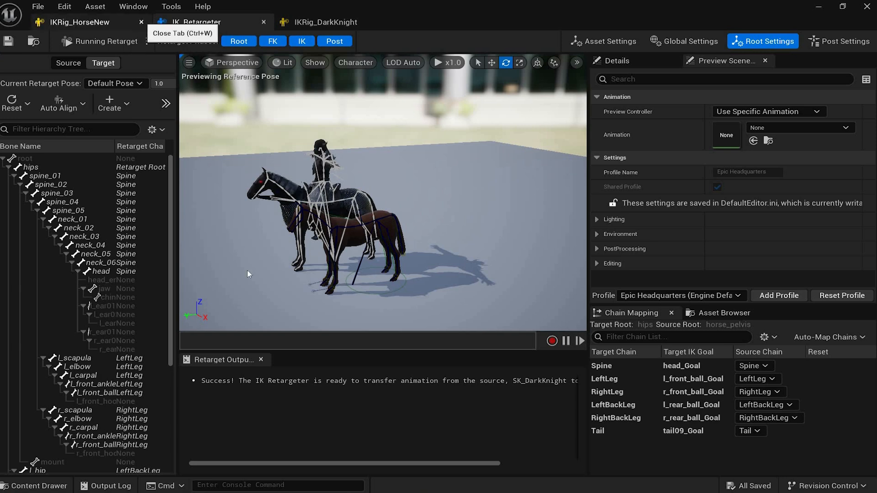
Close the IKRig_HorseNew, IK_Retargeter and IKRig_DarkKnight editors.
click(142, 22)
click(141, 22)
click(141, 22)
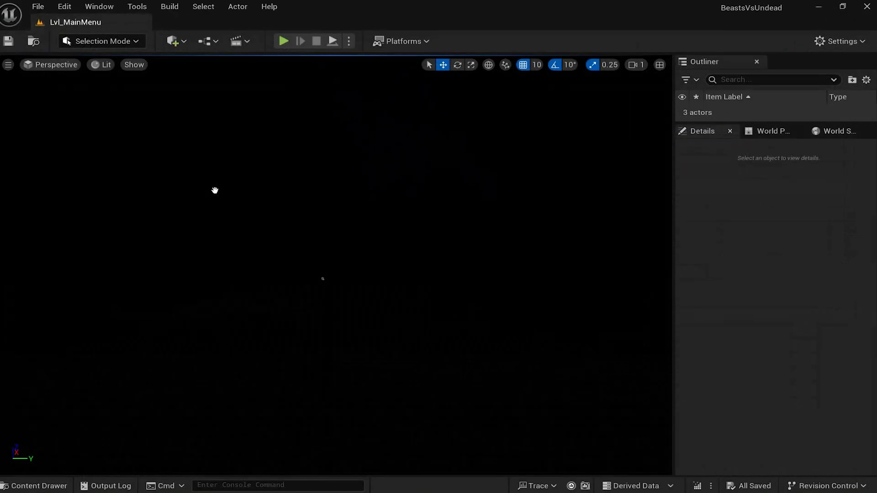
Check which asset actions are available for IK_Retargeter in the HorseNew folder.
key(ctrl+space)
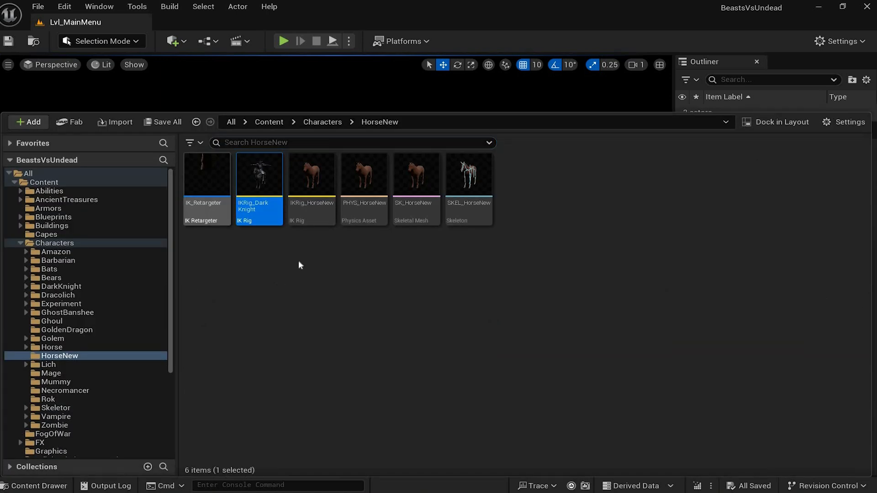
right_click(214, 191)
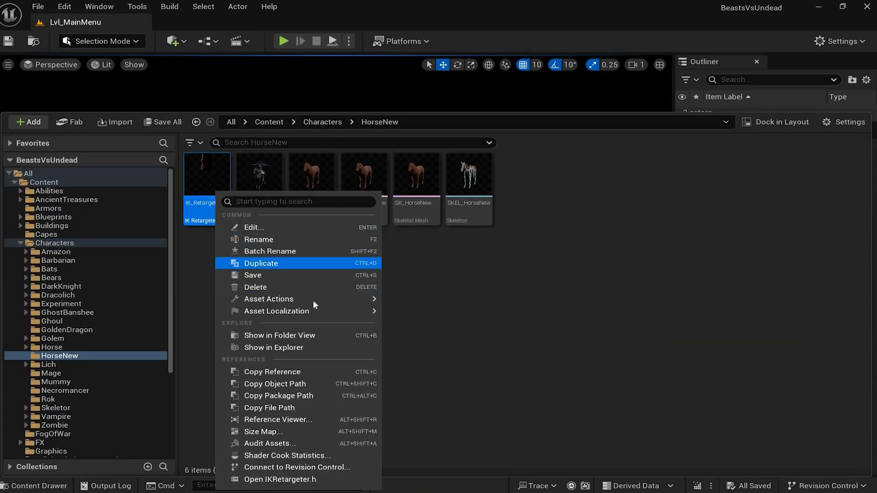
mouse_move(309, 298)
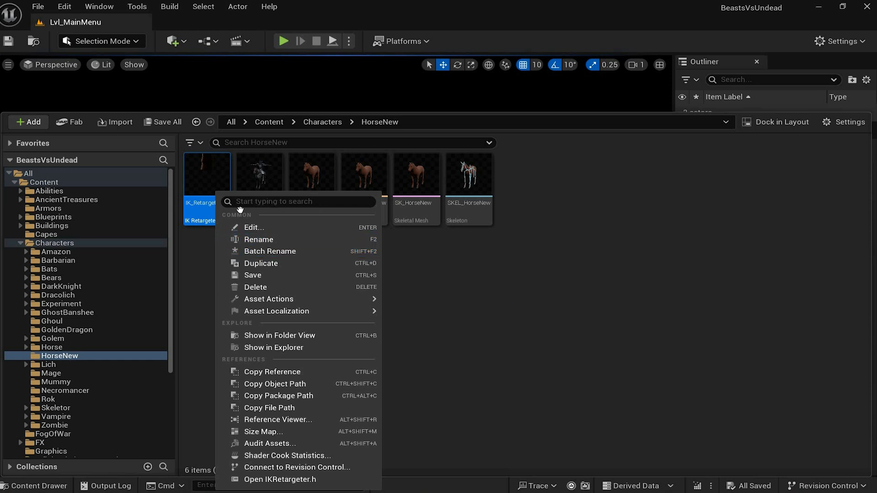
key(Escape)
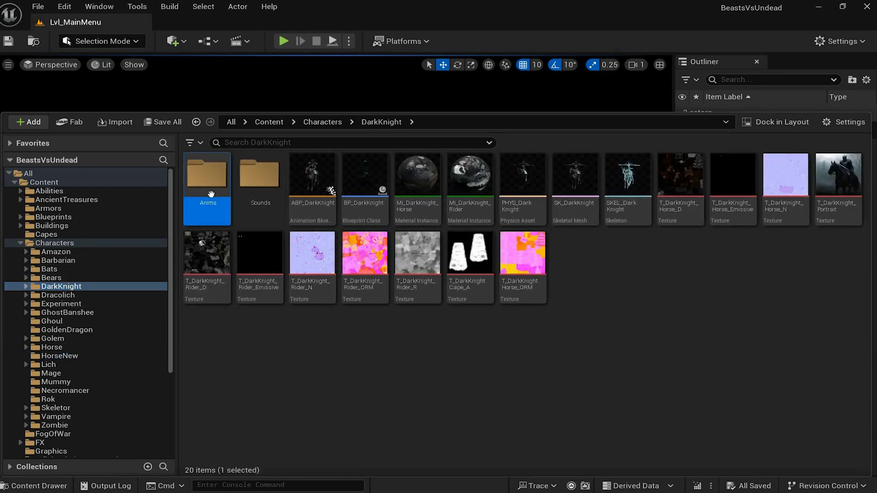
Open DarkKnight's Anims folder and check the asset actions available for A_DarkKnight_AbilityAttackHorse_NoWeapons.
double_click(211, 193)
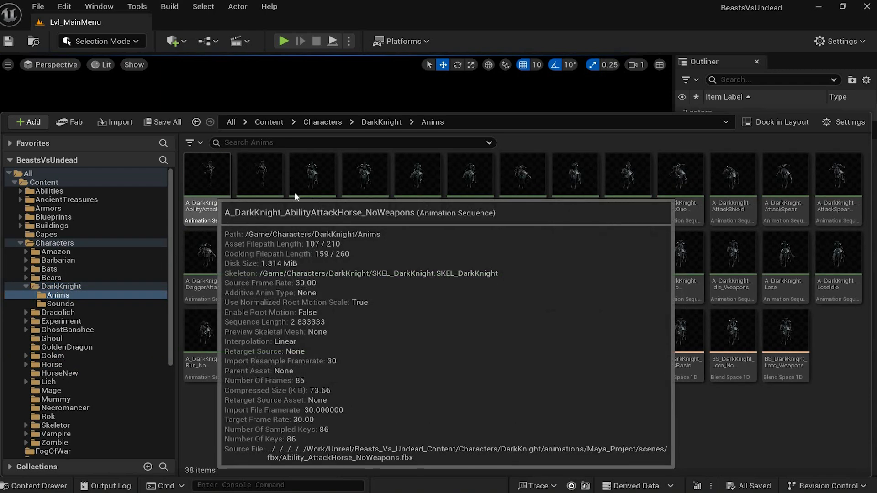
right_click(211, 196)
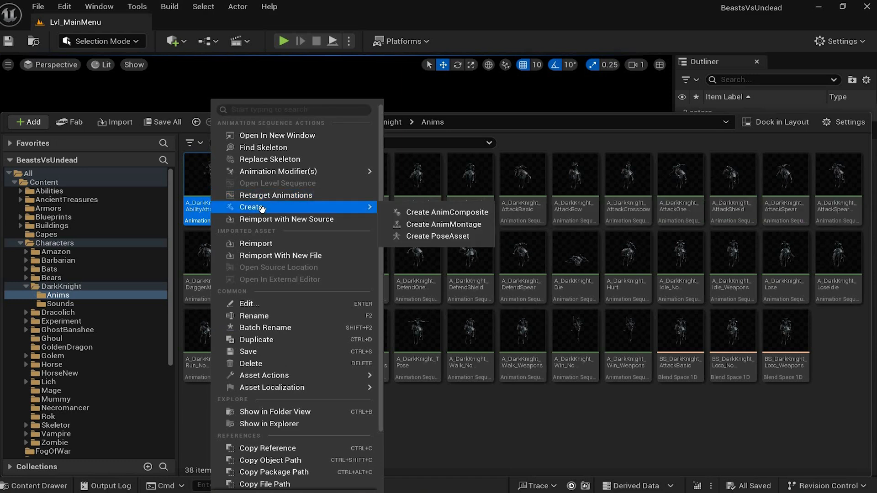
key(Escape)
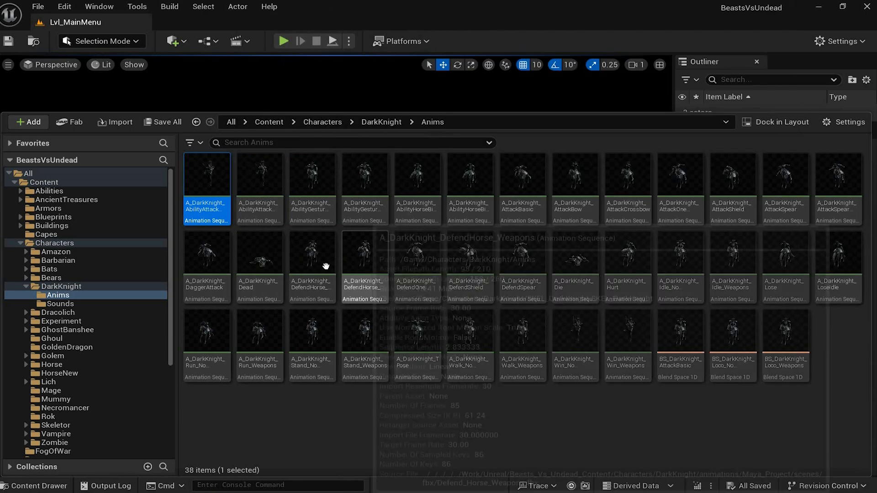
Add DefendHorse_NoWeapons, Die, Hurt, Idle_NoWeapons, Run_NoWeapons, Walk_NoWeapons and AbilityAttackHorse_Weapons to the animation sequences selected in the Anims folder.
mouse_move(323, 265)
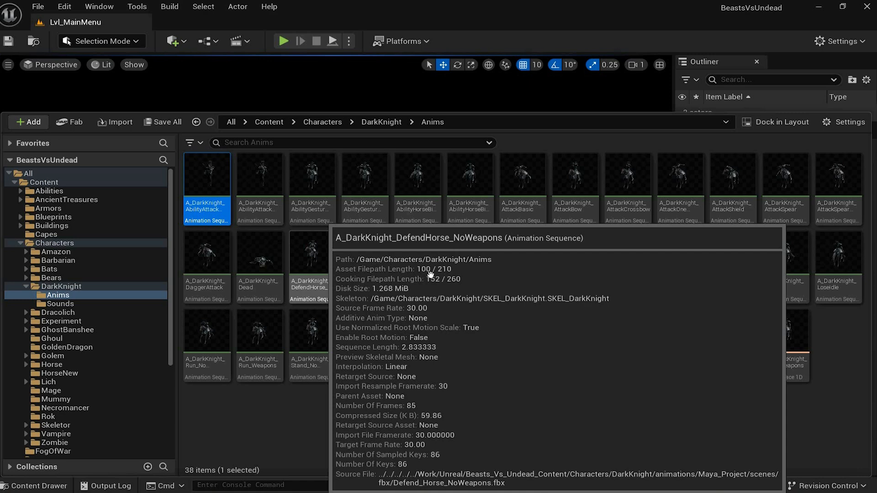
ctrl+click(315, 274)
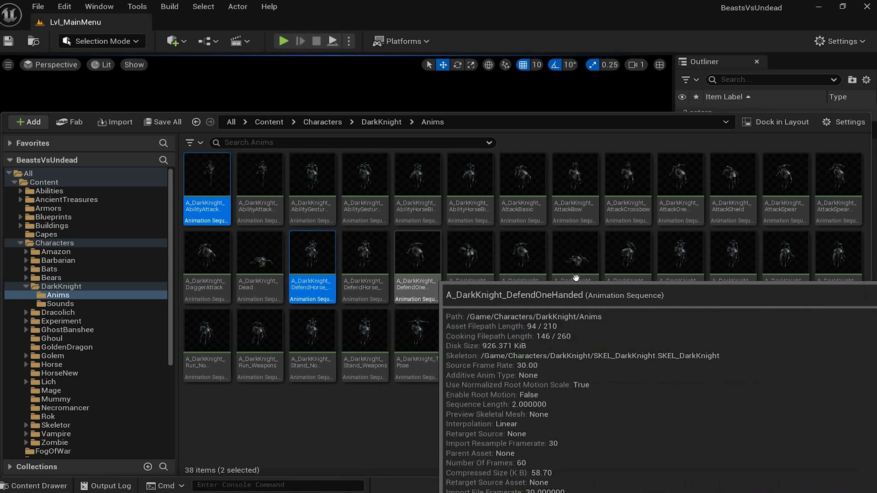
ctrl+click(575, 269)
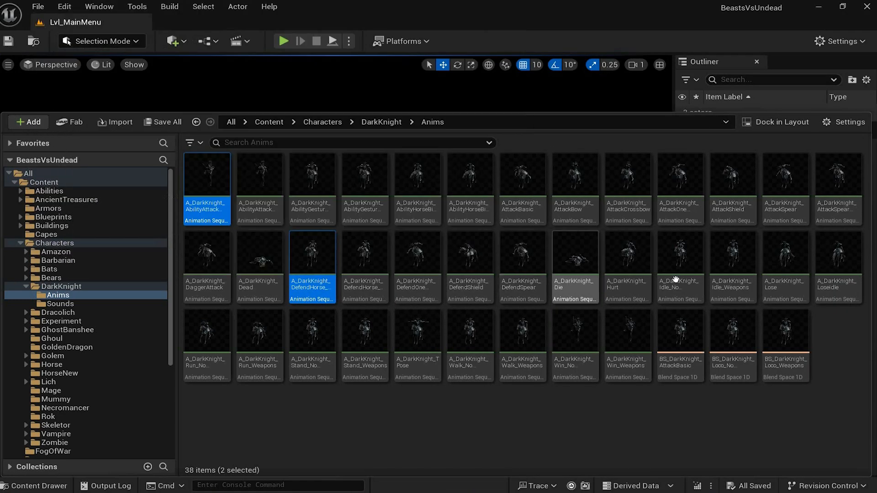
ctrl+click(628, 269)
ctrl+click(680, 269)
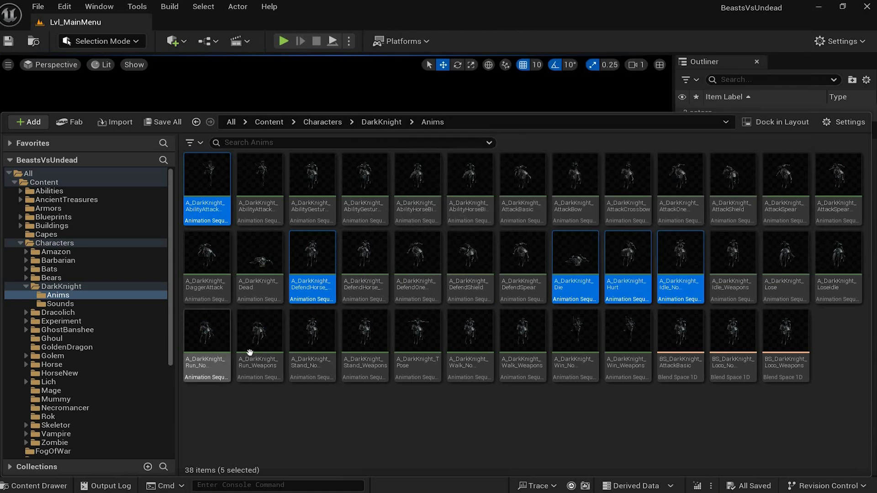
ctrl+click(210, 350)
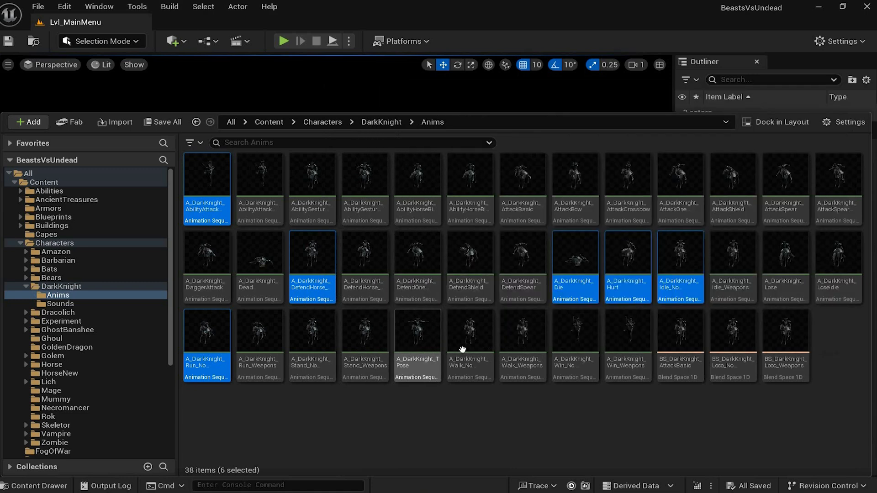
ctrl+click(459, 350)
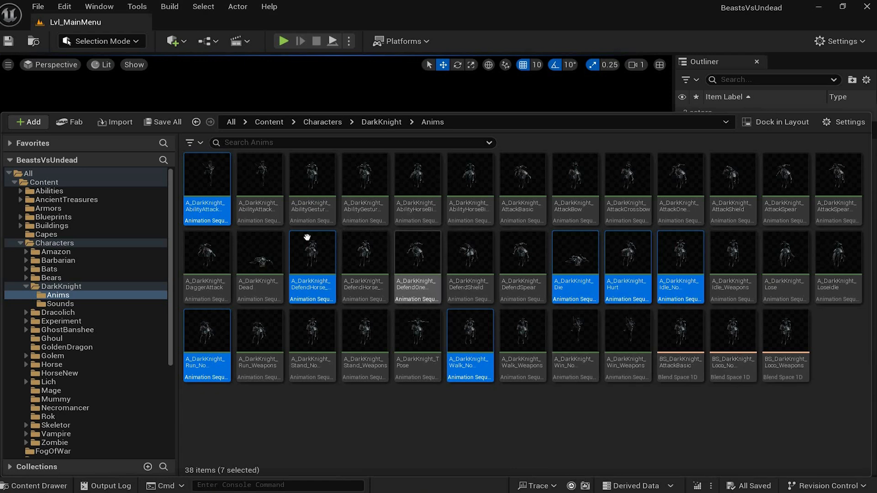
ctrl+click(260, 178)
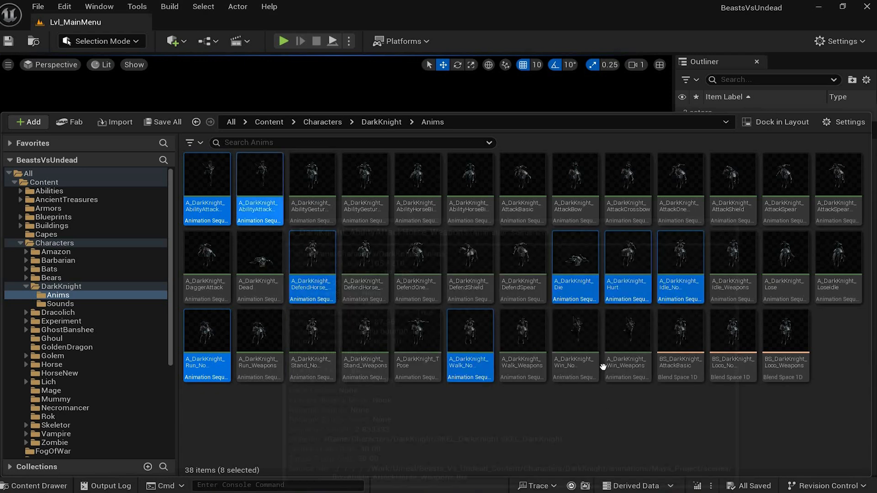
Start Retarget Animations for the selected sequences and set the target skeletal mesh to SK_HorseNew.
right_click(674, 199)
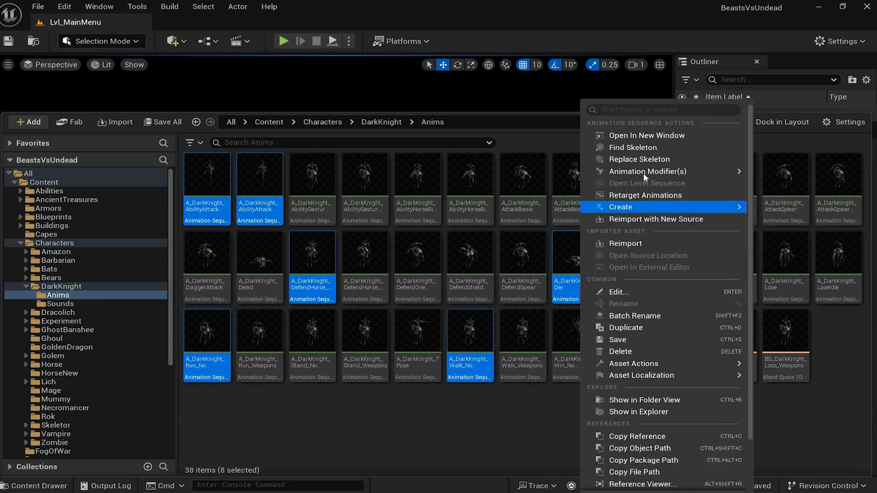
click(645, 195)
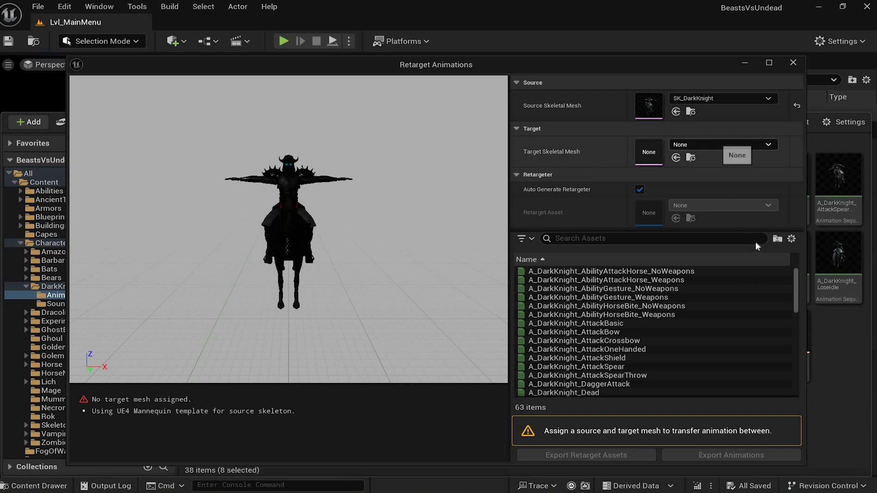
click(722, 144)
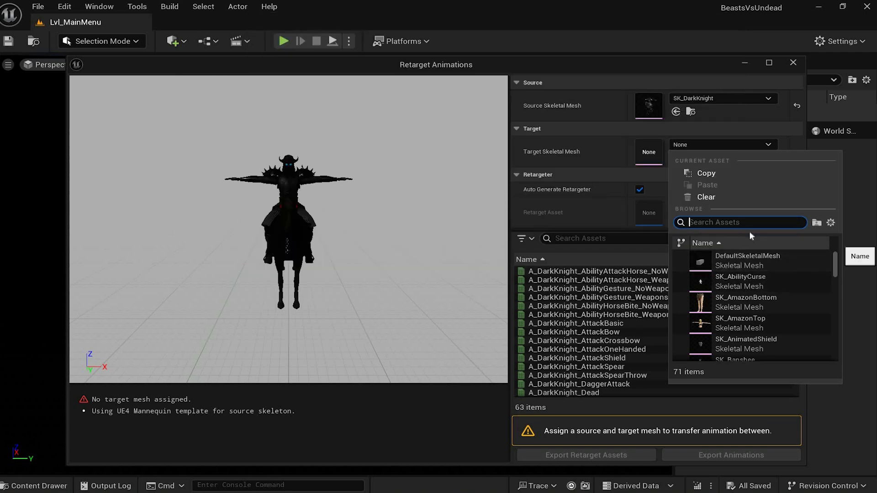
text(Sk)
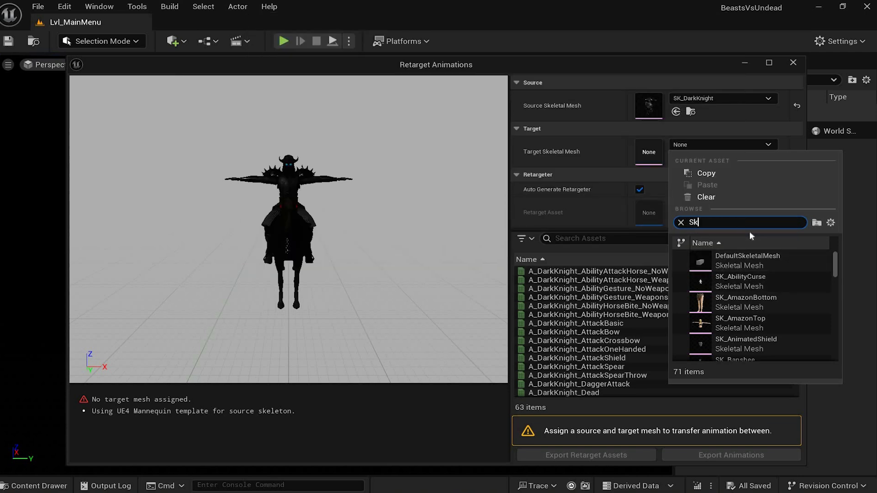
text(_+H)
key(BackSpace)
text(Hor)
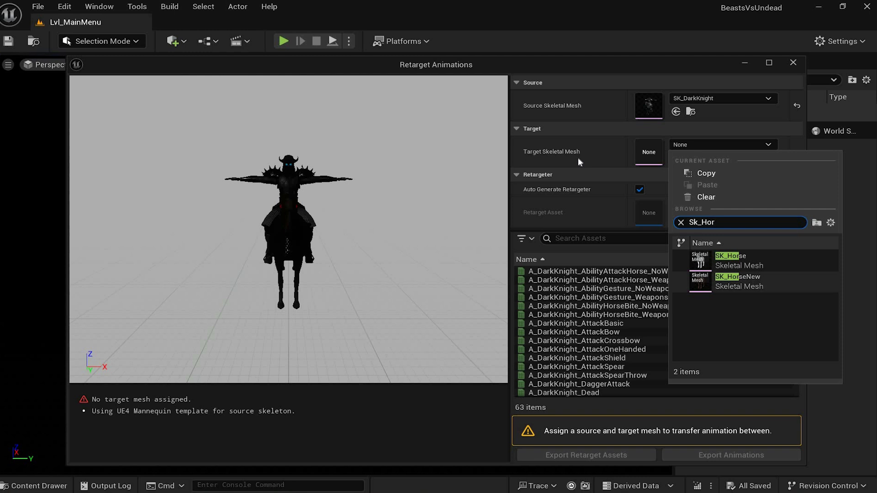
click(740, 282)
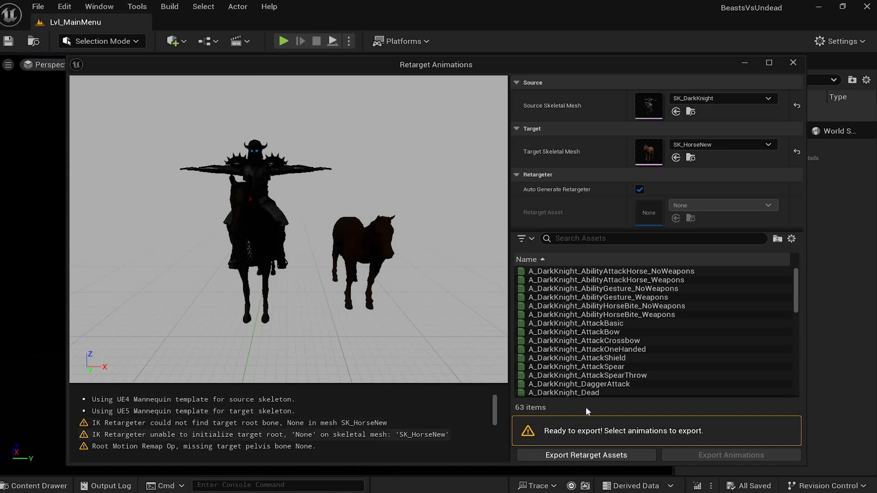
Turn off Auto Generate Retargeter and set the retarget asset to IK_Retargeter.
scroll(552, 314, down, 10)
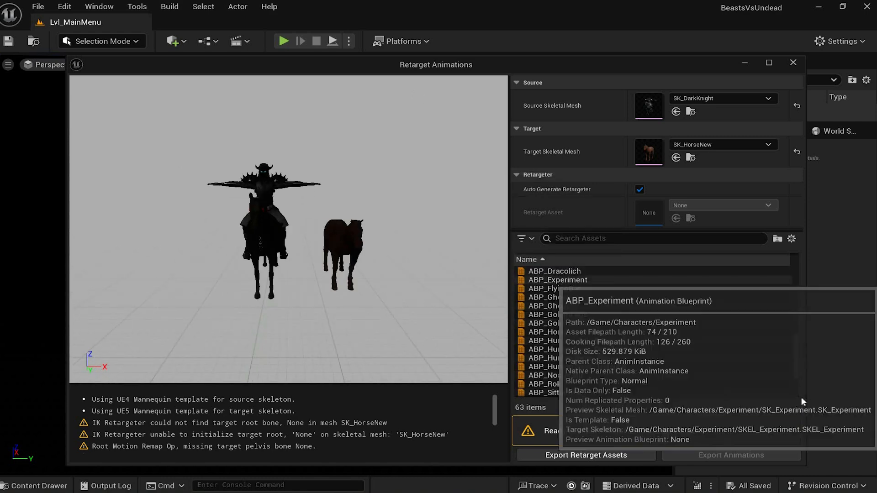
scroll(802, 400, down, 5)
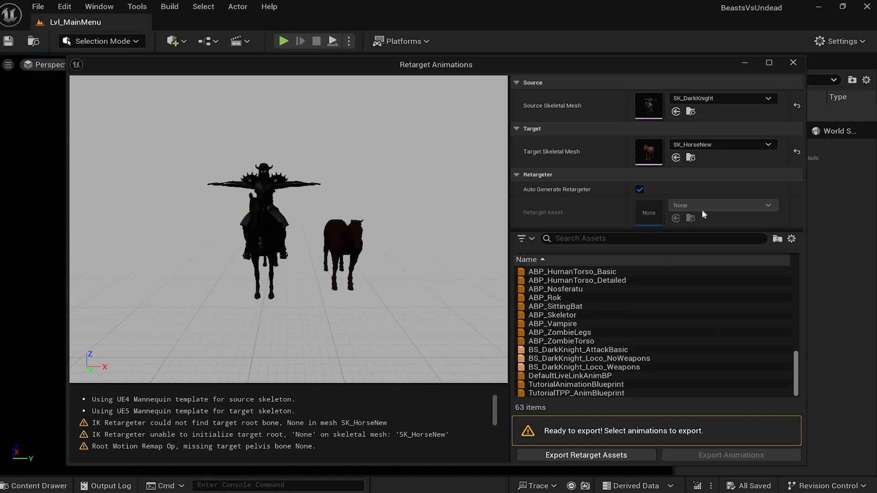
click(640, 189)
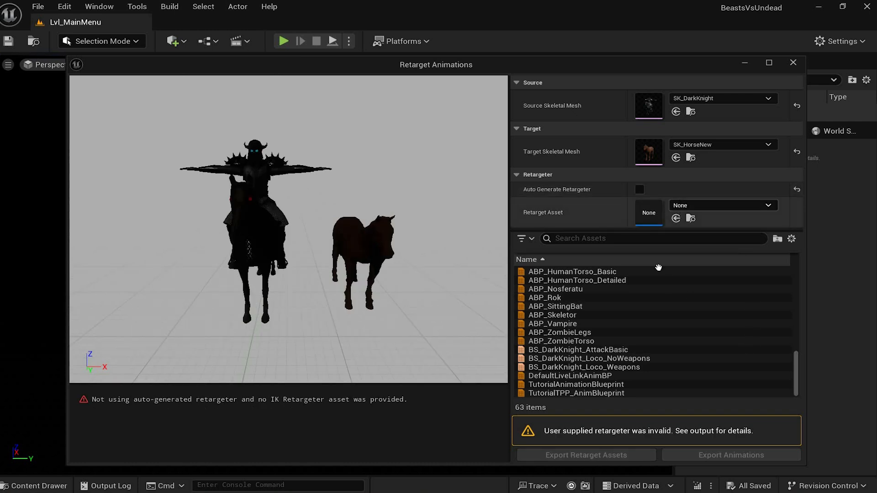
click(696, 206)
key(Return)
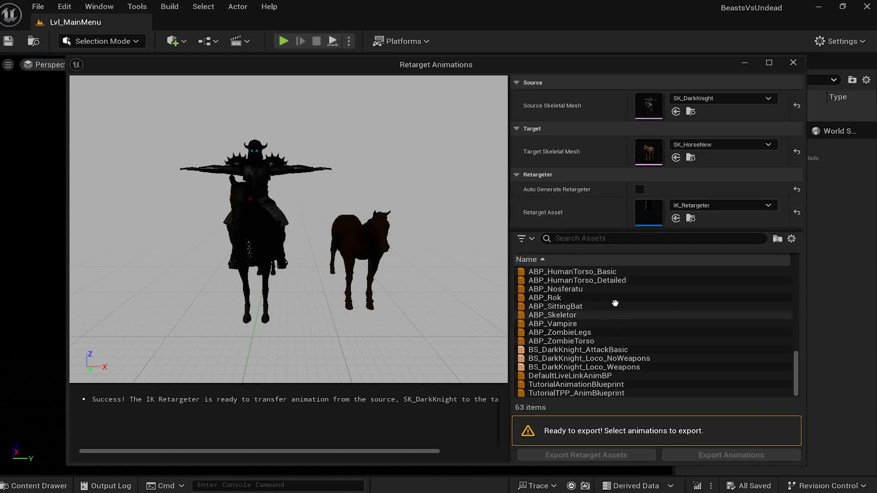
Select A_DarkKnight_AbilityAttackHorse_NoWeapons and A_DarkKnight_AbilityHorseBite_NoWeapons in the list of animations to export.
scroll(614, 318, up, 12)
scroll(650, 276, up, 3)
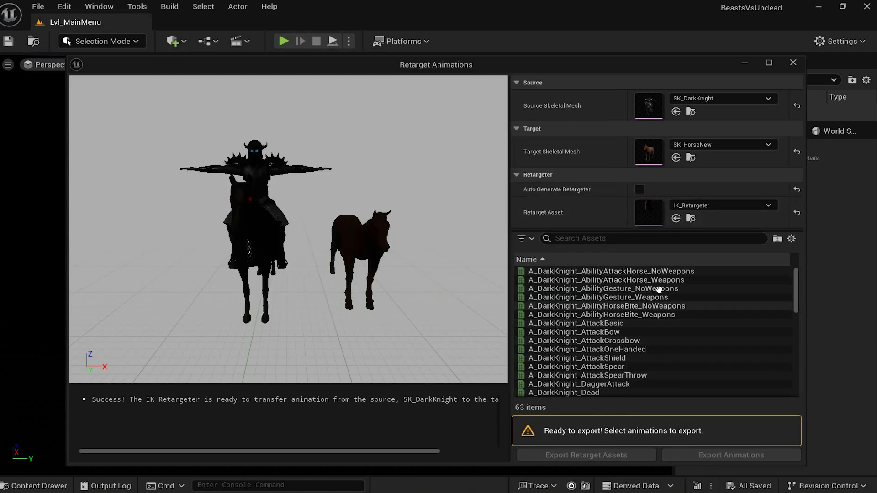
click(640, 279)
click(626, 270)
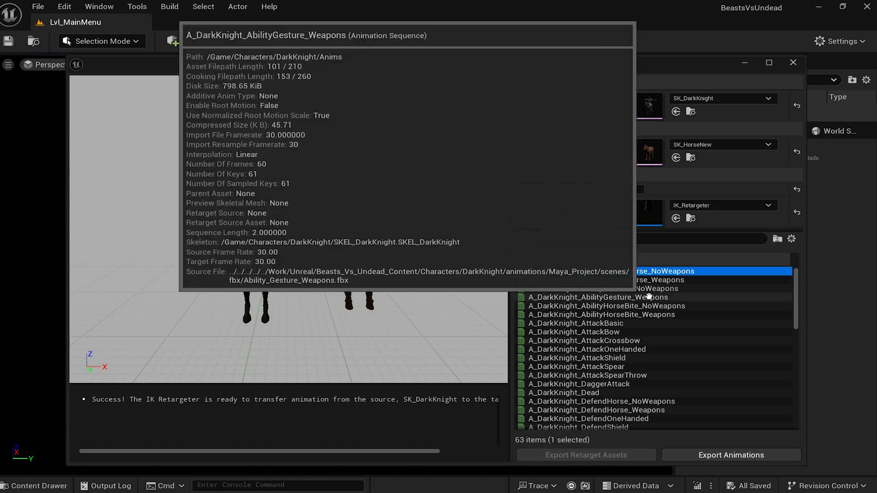
ctrl+click(607, 306)
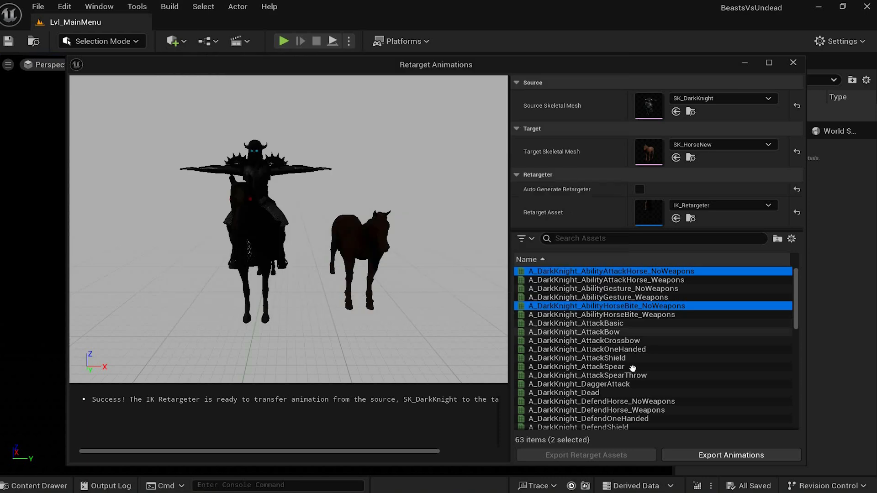
Add A_DarkKnight_Die, Hurt, Idle_NoWeapons, Run_Weapons and Walk_NoWeapons to the animations selected for export.
scroll(630, 372, down, 2)
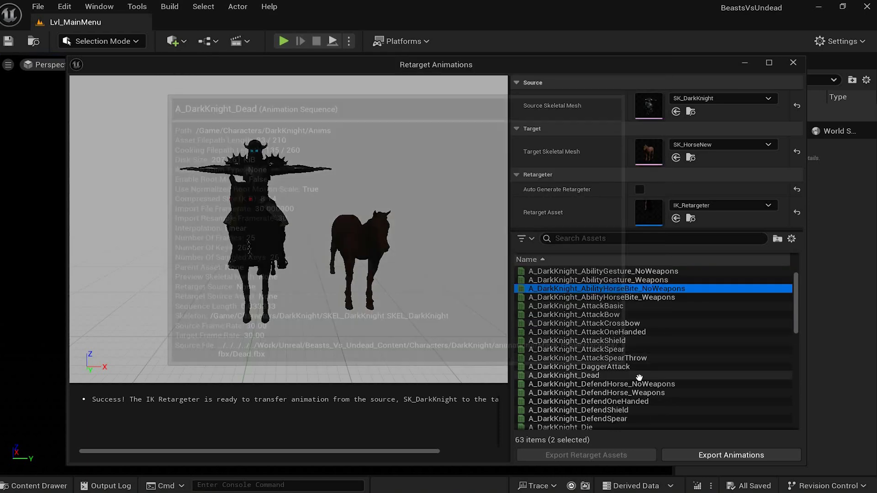
ctrl+click(628, 426)
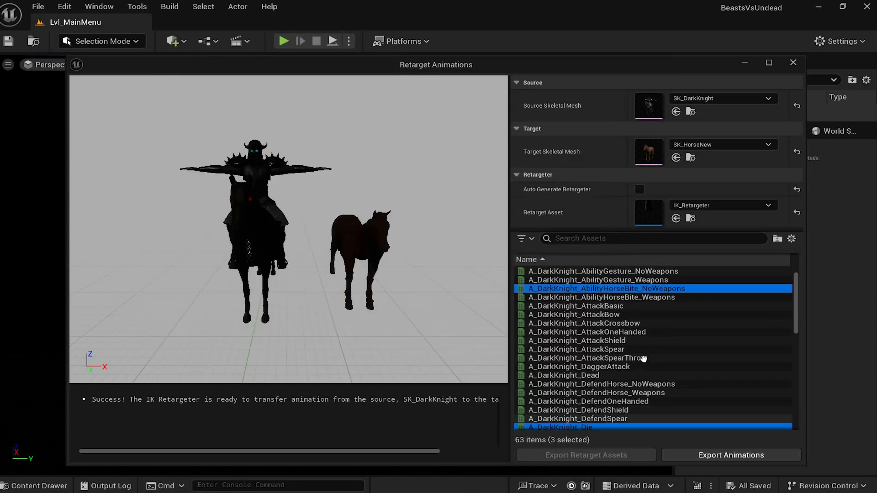
scroll(640, 359, down, 3)
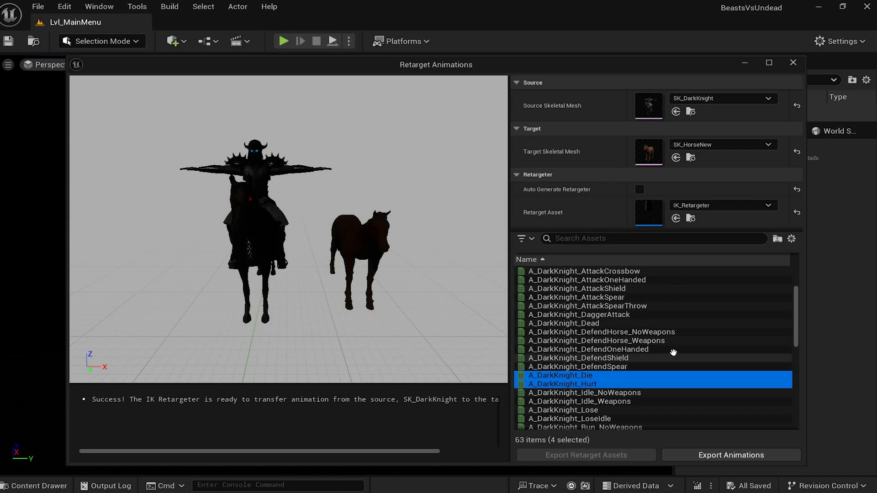
scroll(673, 352, down, 2)
ctrl+click(634, 357)
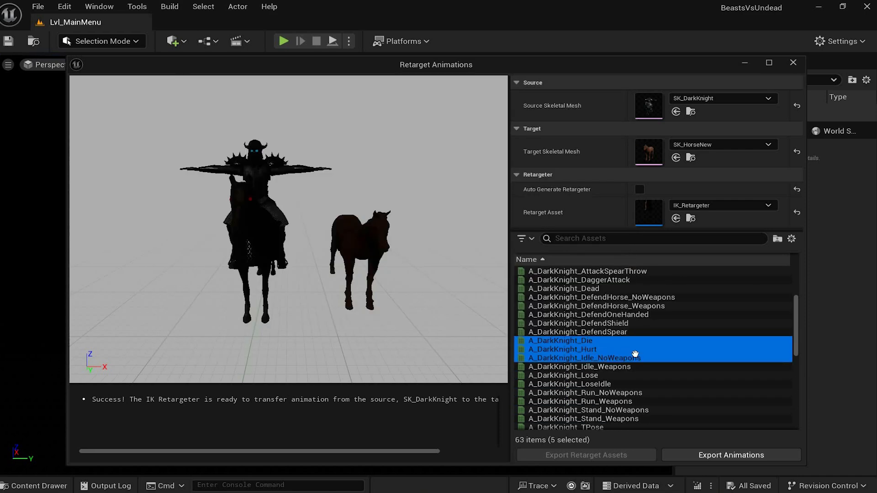
scroll(635, 379, down, 2)
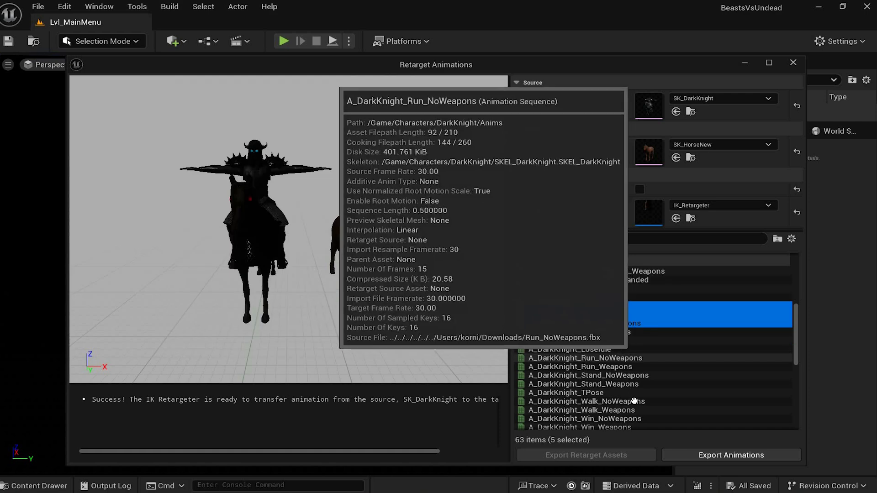
ctrl+click(621, 367)
ctrl+click(621, 401)
scroll(628, 332, down, 2)
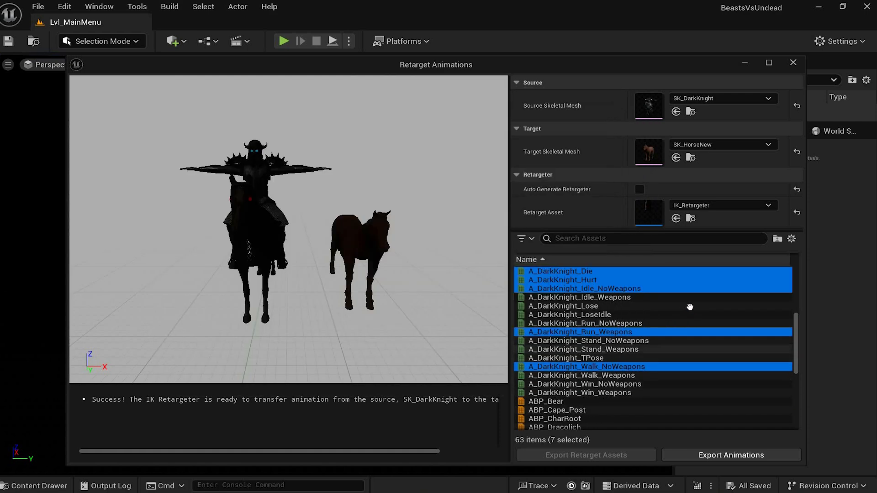
Export the selected animations to the Characters/HorseNew folder with the suffix _RTG, keeping the default batch export options.
scroll(669, 303, down, 3)
scroll(667, 305, up, 3)
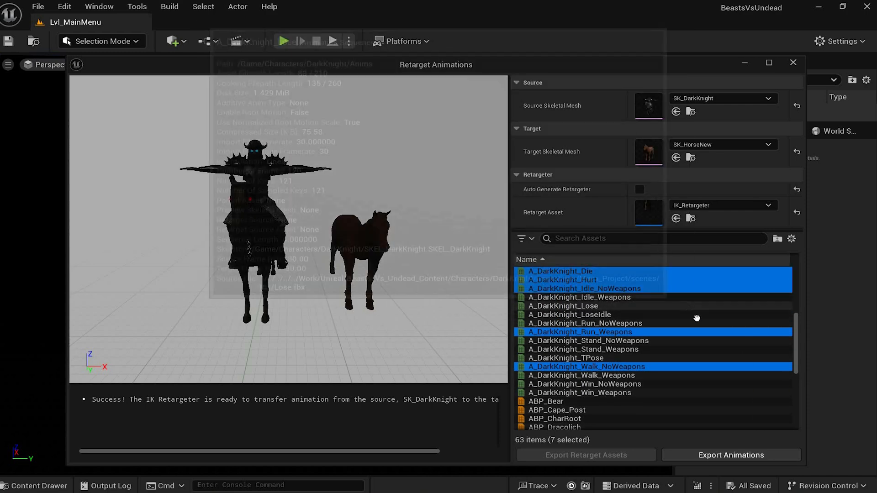
scroll(697, 302, up, 2)
scroll(697, 299, up, 3)
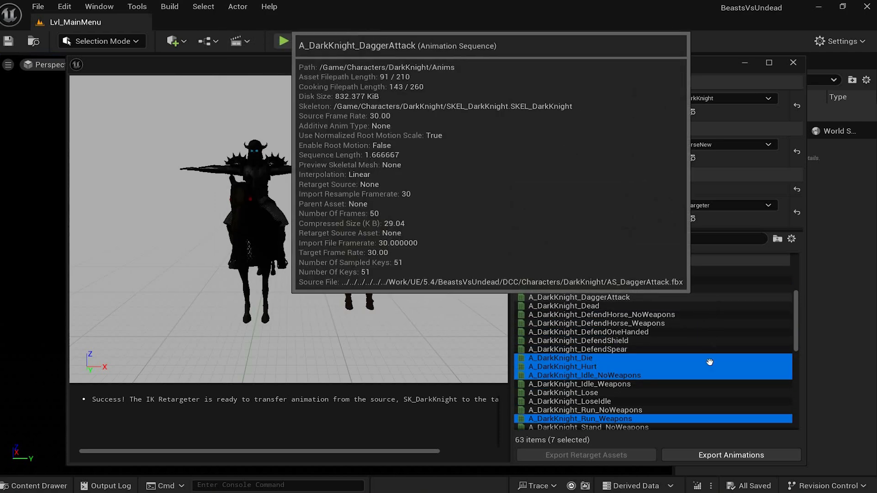
scroll(713, 352, up, 5)
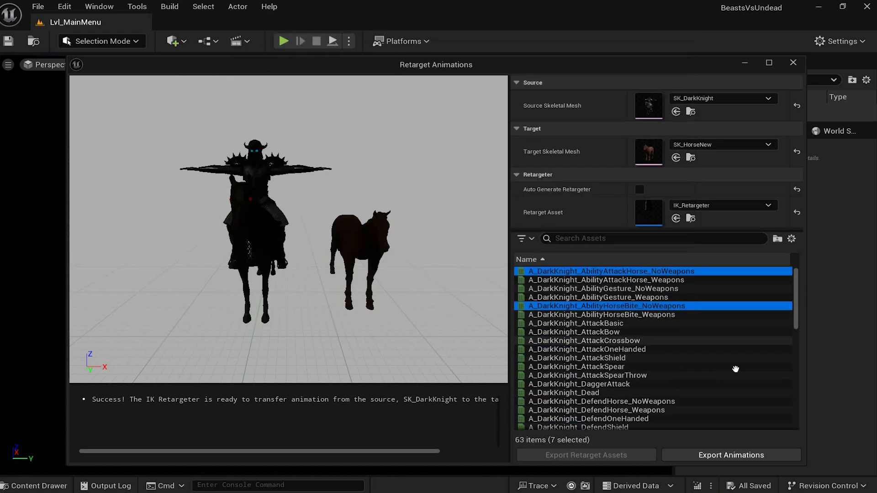
scroll(676, 361, down, 8)
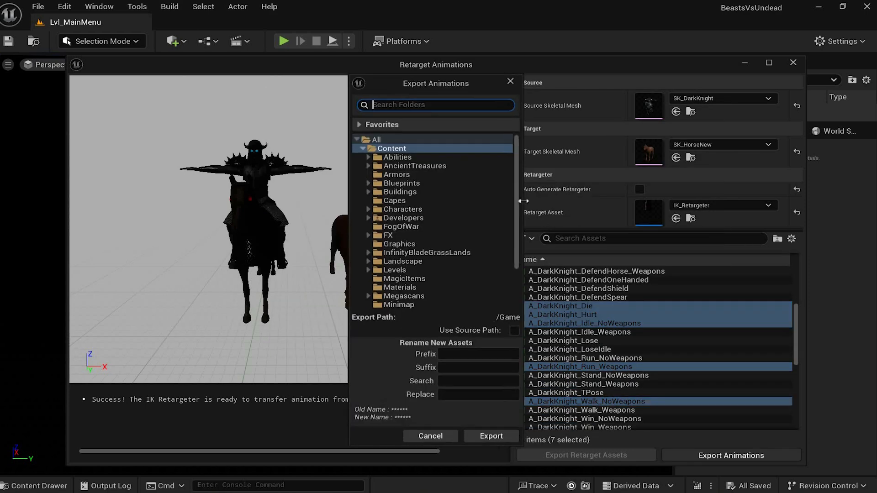
click(368, 209)
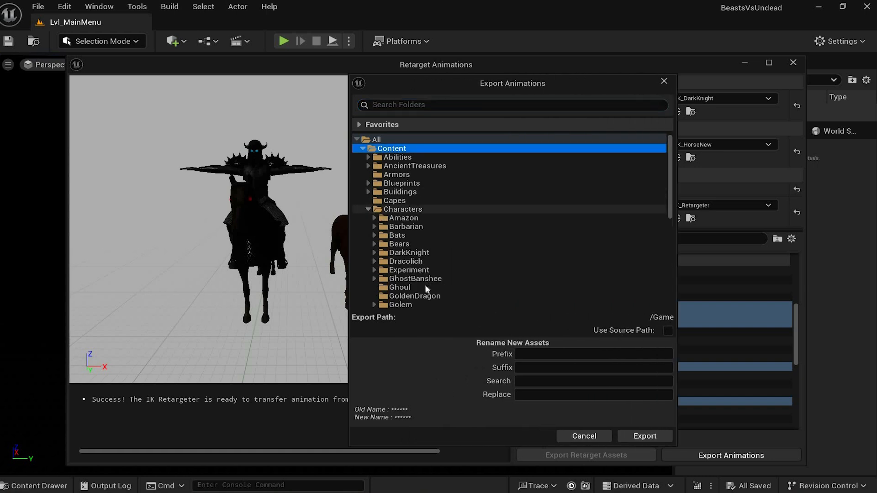
scroll(426, 270, down, 2)
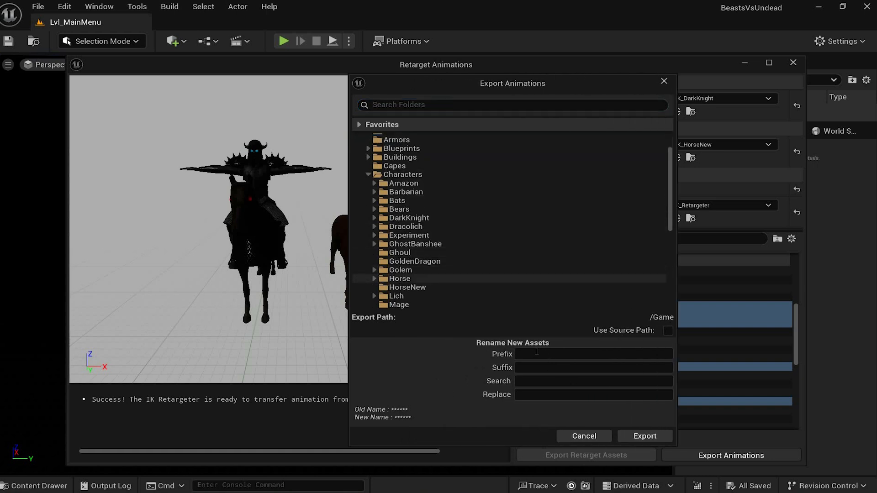
click(414, 287)
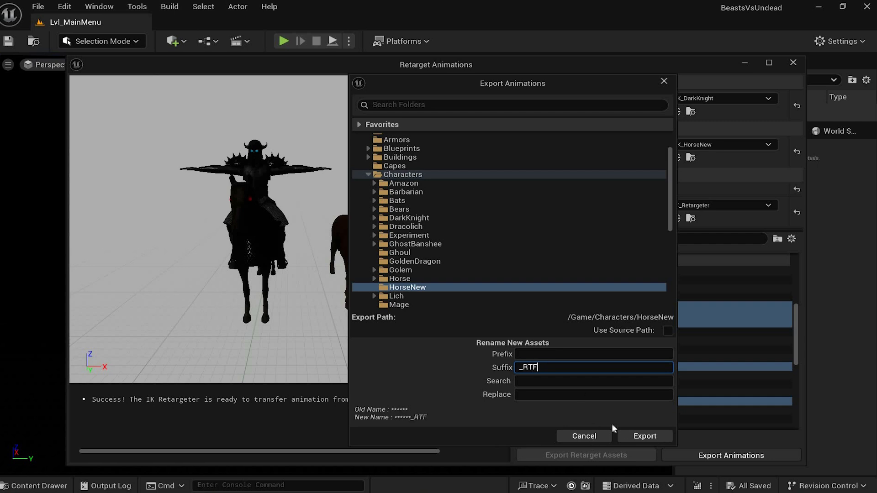
key(Return)
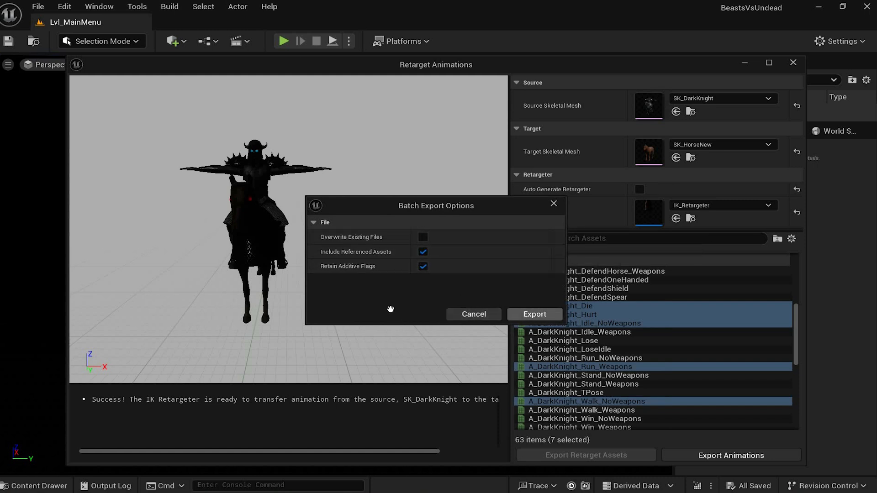
key(Return)
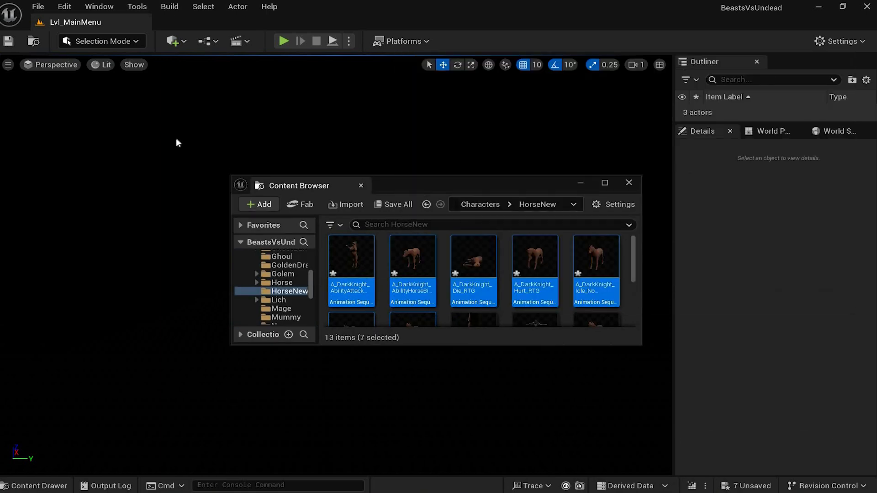
Maximize the Content Browser and preview the retargeted AbilityAttackHorse and AbilityHorseBite animations from the side.
click(604, 183)
click(400, 213)
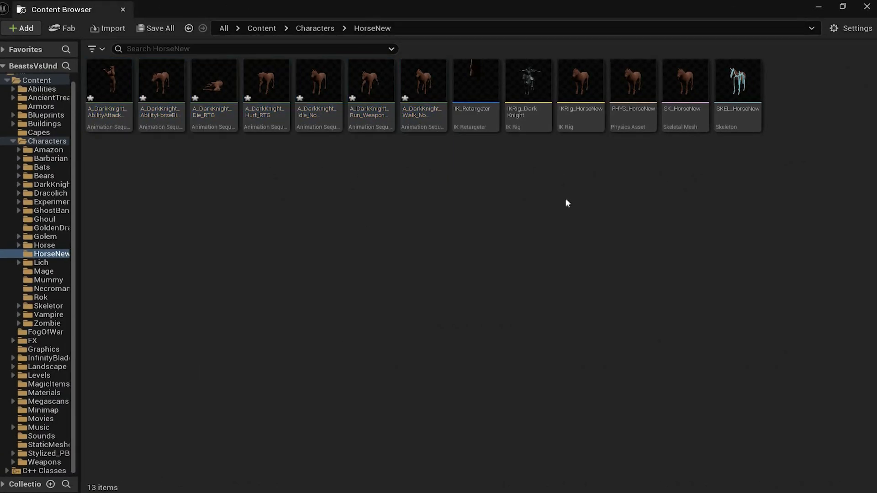
double_click(110, 94)
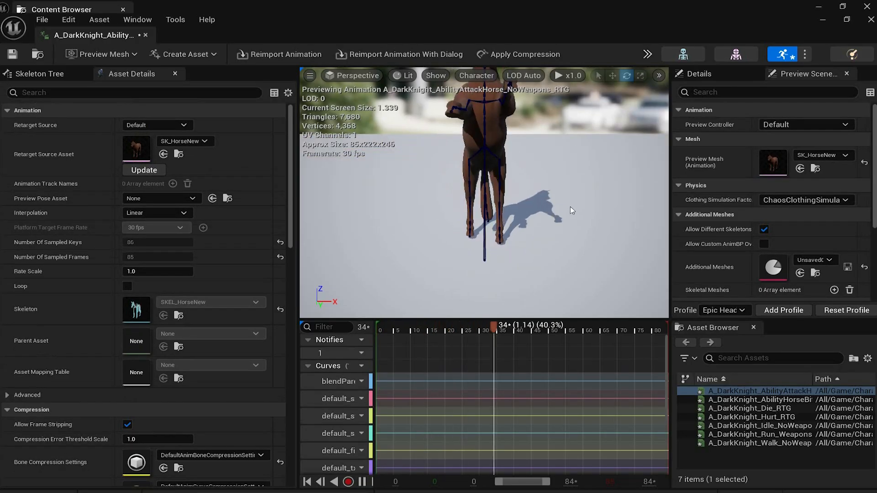
alt+drag(507, 156, 361, 127)
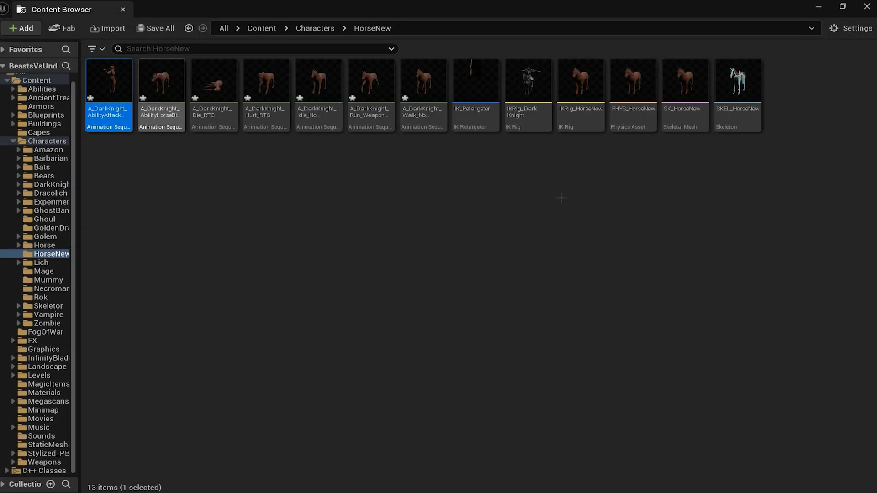
double_click(162, 96)
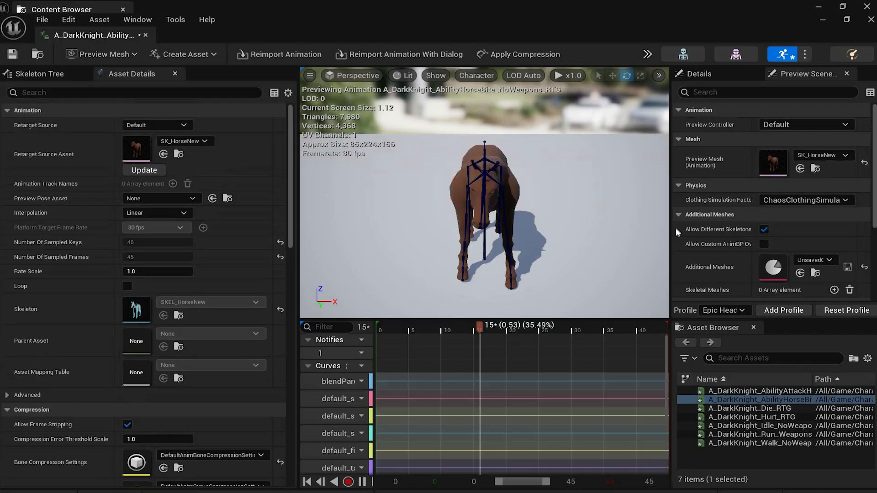
alt+drag(665, 228, 537, 248)
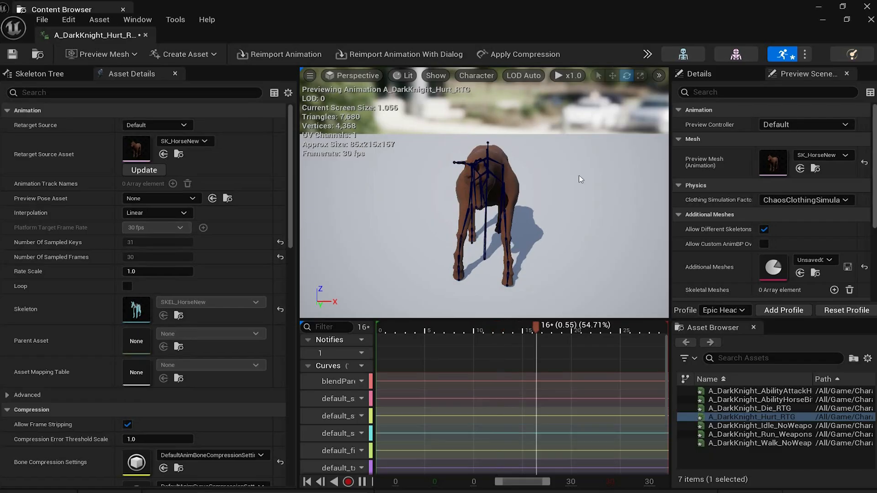
Preview the retargeted Hurt, Idle, Run and Walk animations on the new horse from different angles.
alt+drag(341, 106, 342, 106)
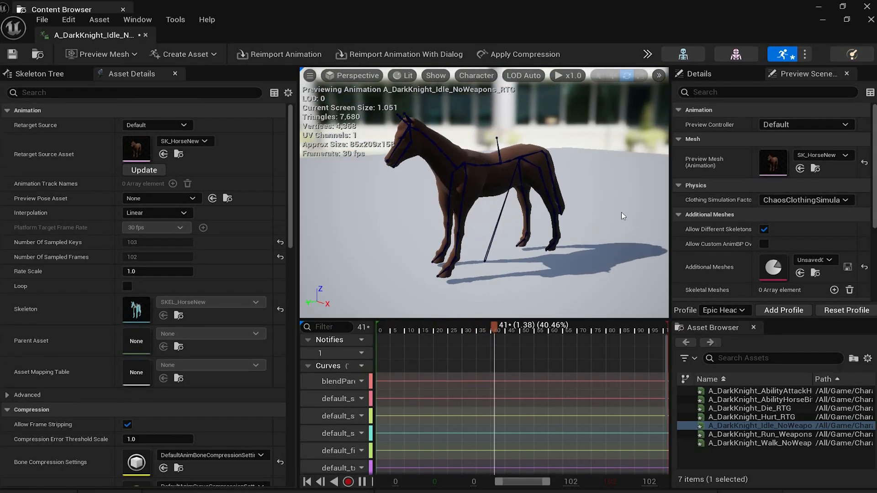
alt+drag(621, 212, 621, 213)
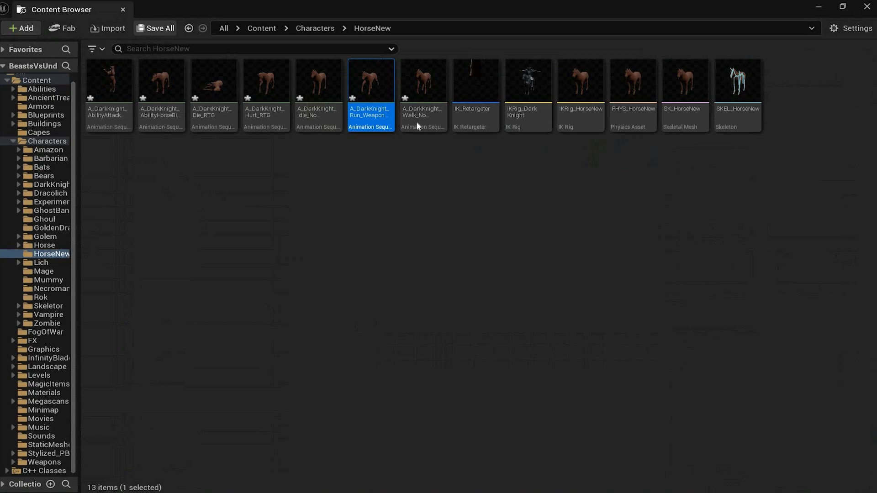
double_click(416, 126)
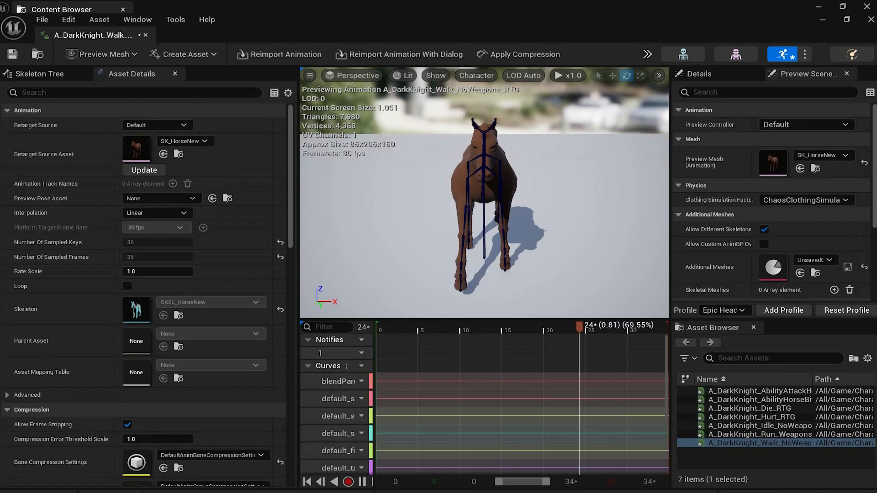
alt+drag(607, 165, 607, 165)
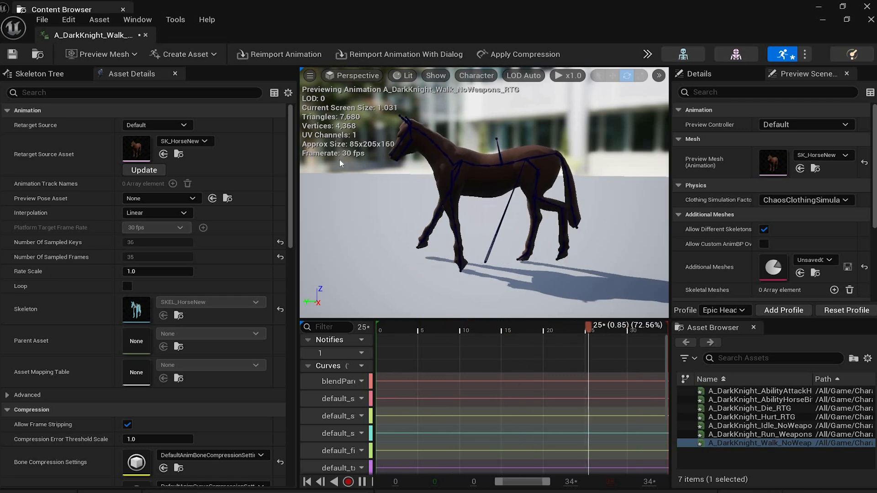
click(145, 35)
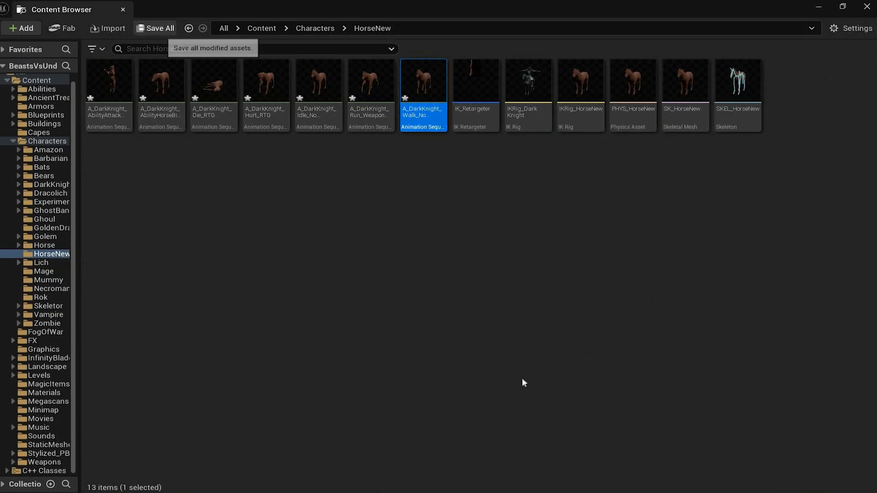
Save all modified animations and start exporting all the retargeted _RTG sequences in HorseNew as FBX files.
key(ctrl+shift+s)
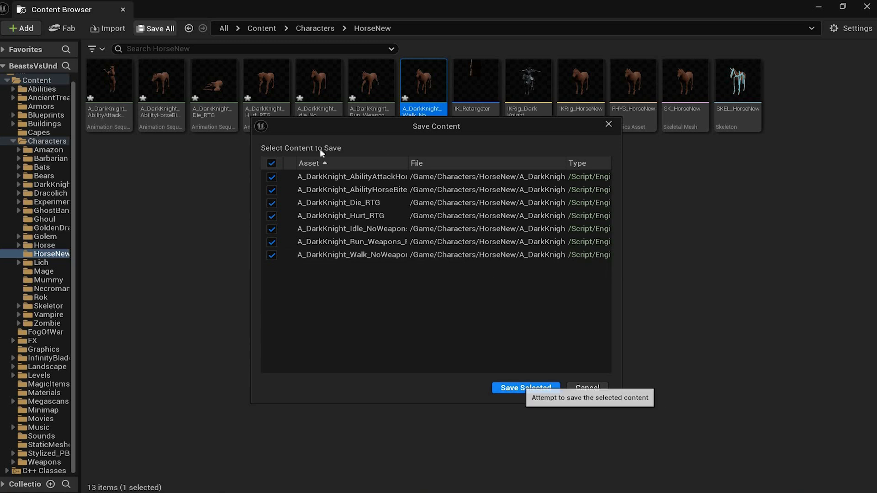
click(110, 117)
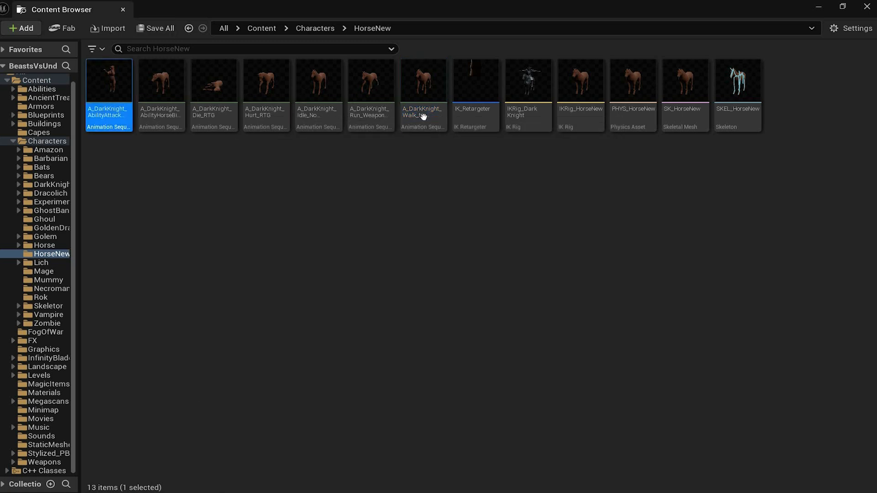
shift+click(434, 126)
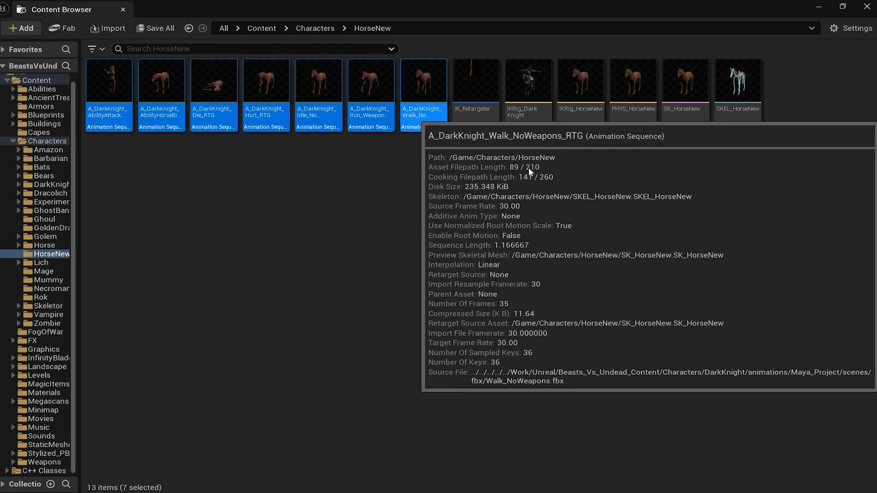
right_click(432, 121)
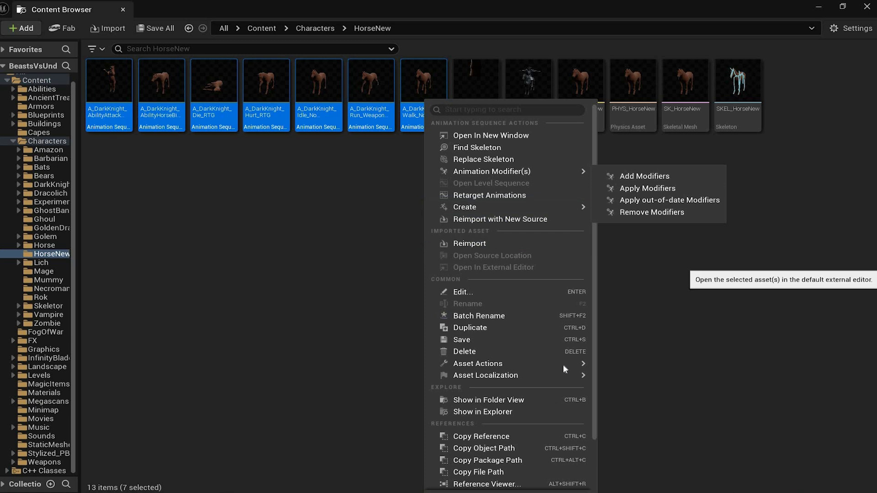
mouse_move(631, 365)
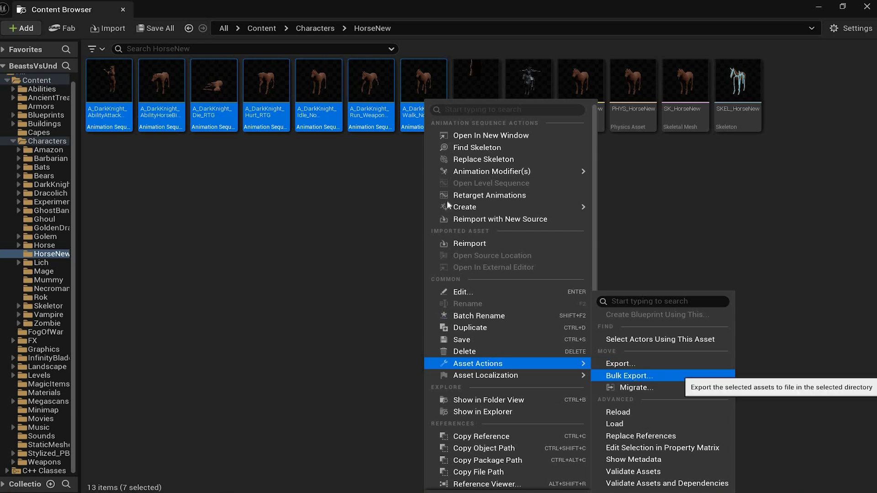
click(622, 364)
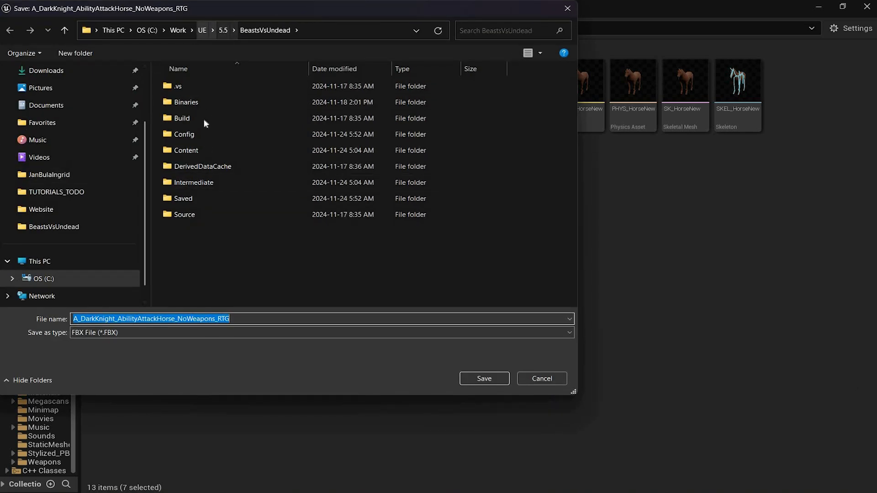
Set the save location for the exported FBX files to C:\Work\UE\5.5\DCC\Characters\Horse.
click(178, 30)
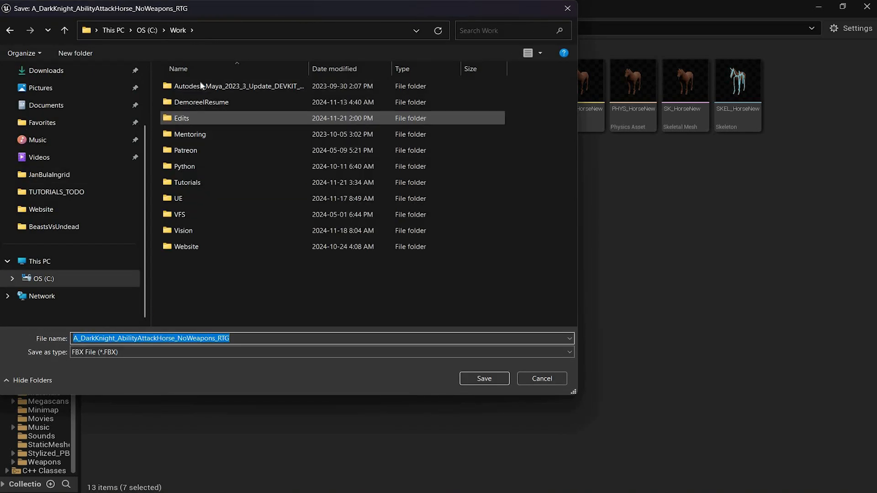
double_click(178, 198)
click(185, 116)
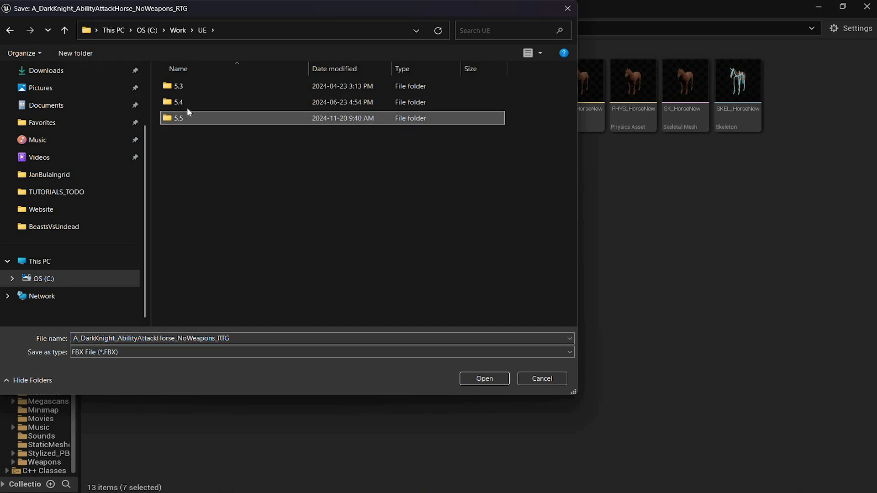
double_click(187, 118)
double_click(187, 103)
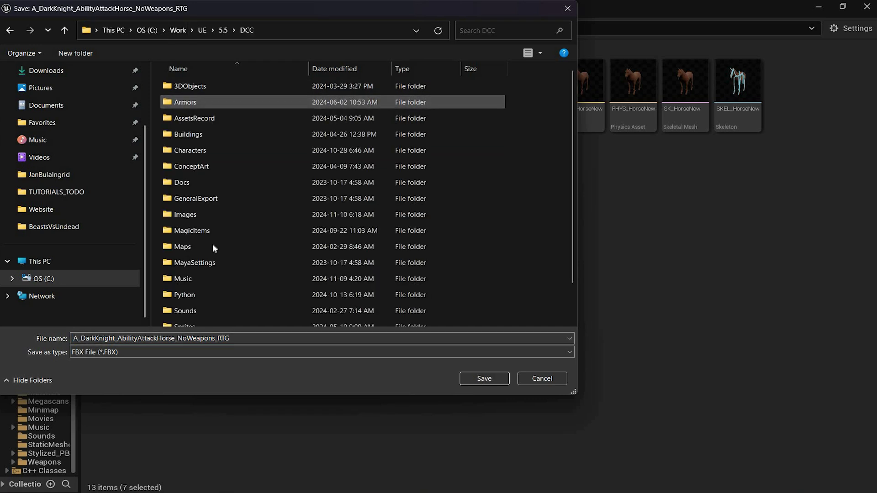
double_click(211, 150)
scroll(210, 128, down, 3)
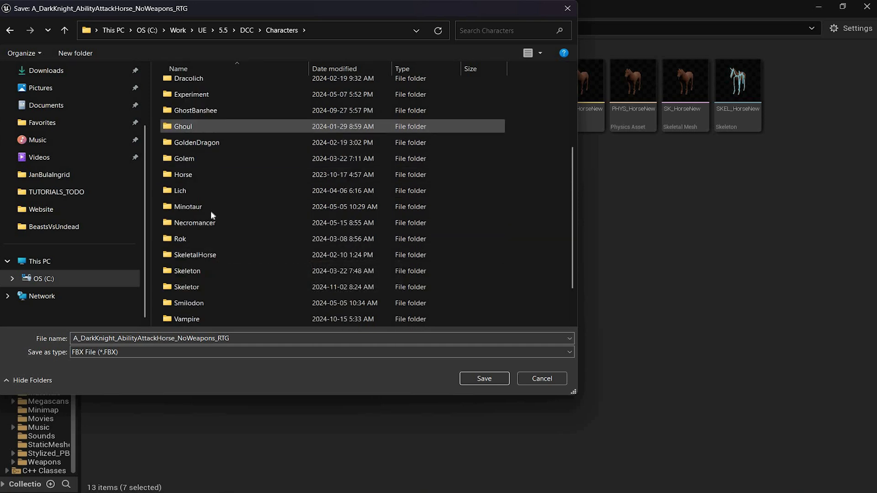
scroll(213, 214, down, 1)
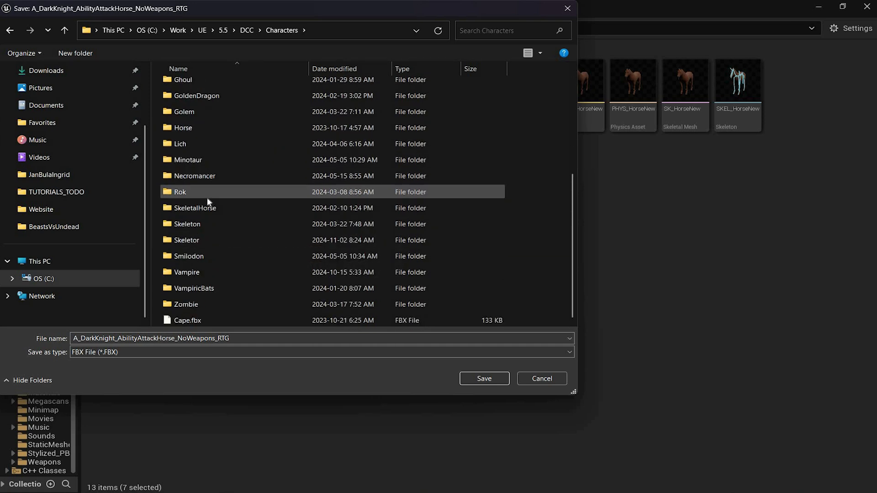
scroll(207, 195, up, 1)
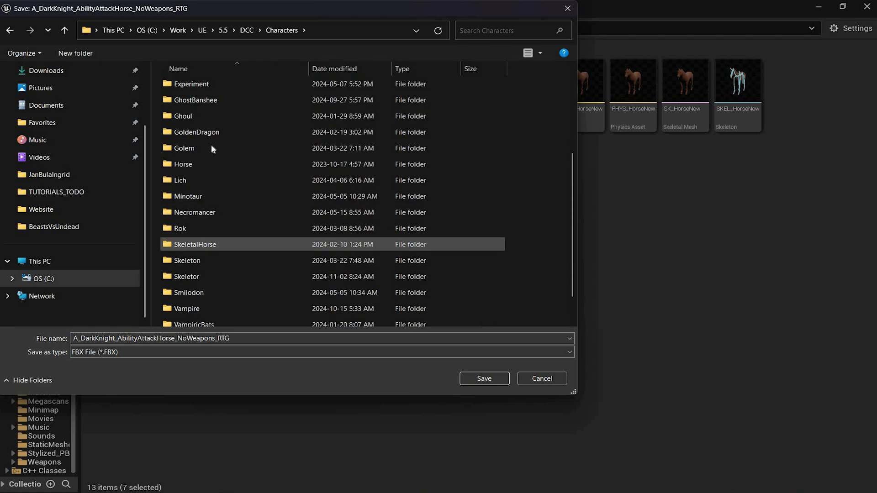
scroll(210, 155, up, 2)
scroll(207, 201, up, 1)
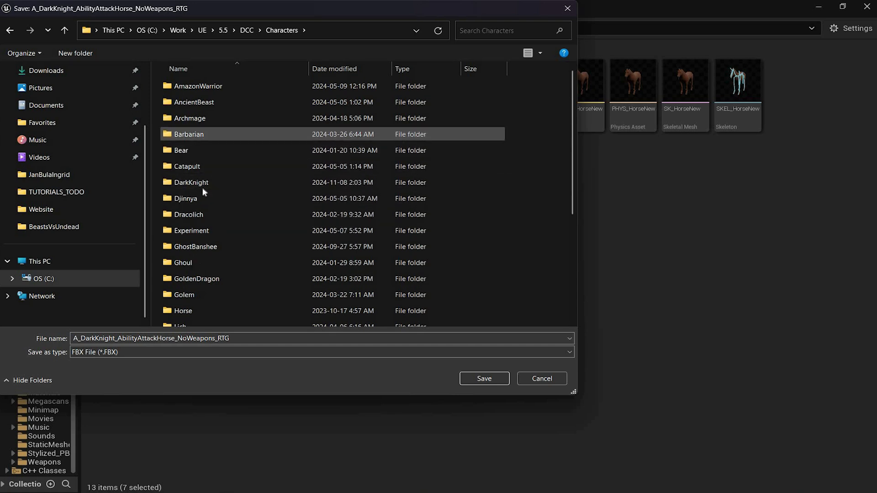
scroll(199, 137, down, 1)
double_click(270, 270)
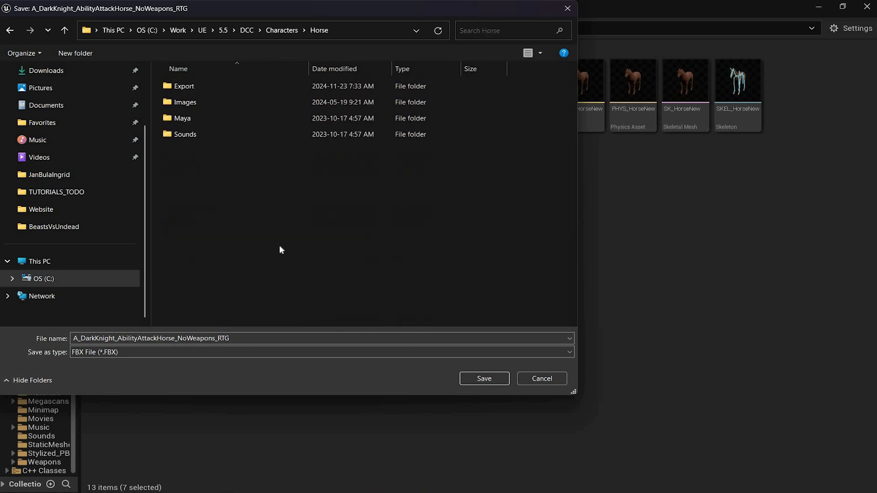
Create a folder named Animations inside Horse and open it as the save location for the exported files.
right_click(193, 154)
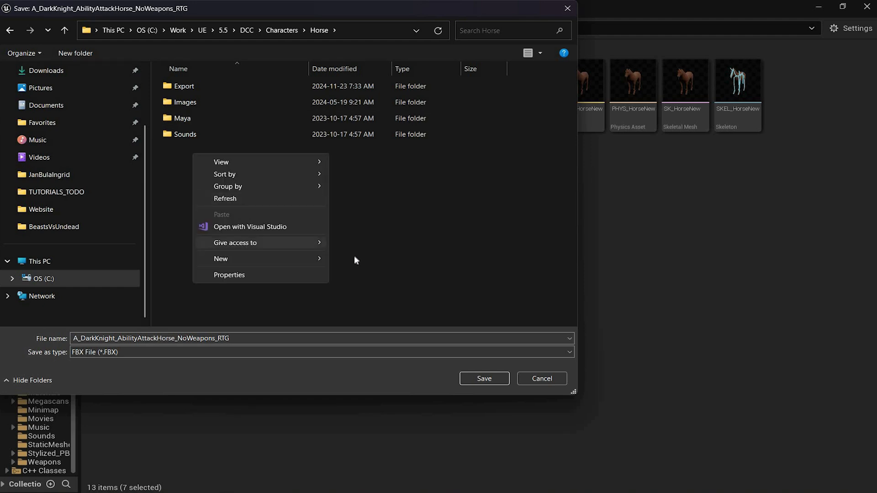
mouse_move(256, 259)
click(354, 258)
text(A)
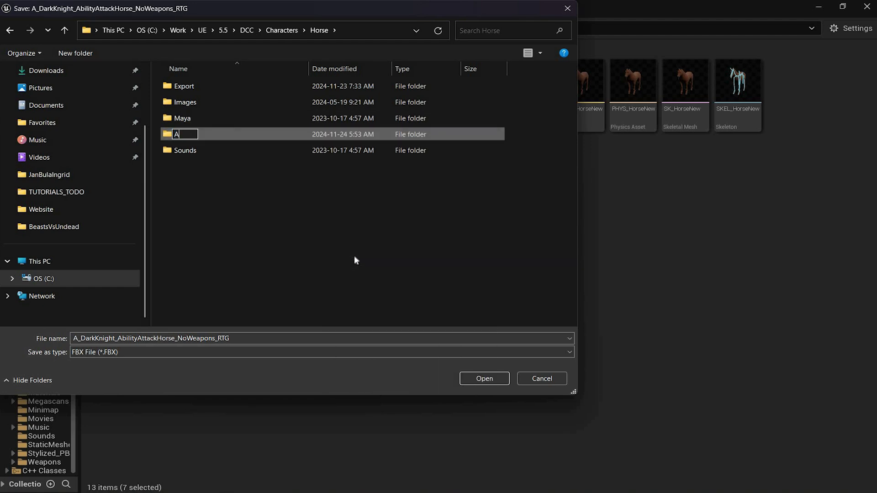
text(nimationas)
key(Return)
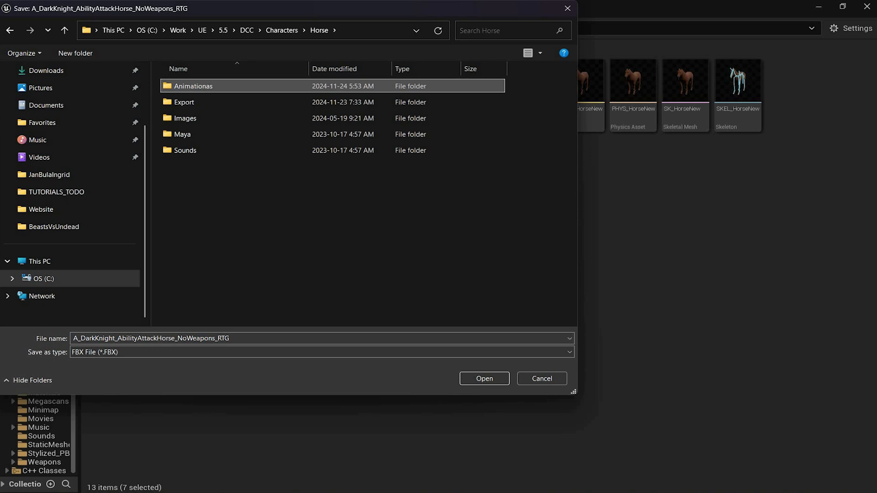
key(F2)
click(209, 88)
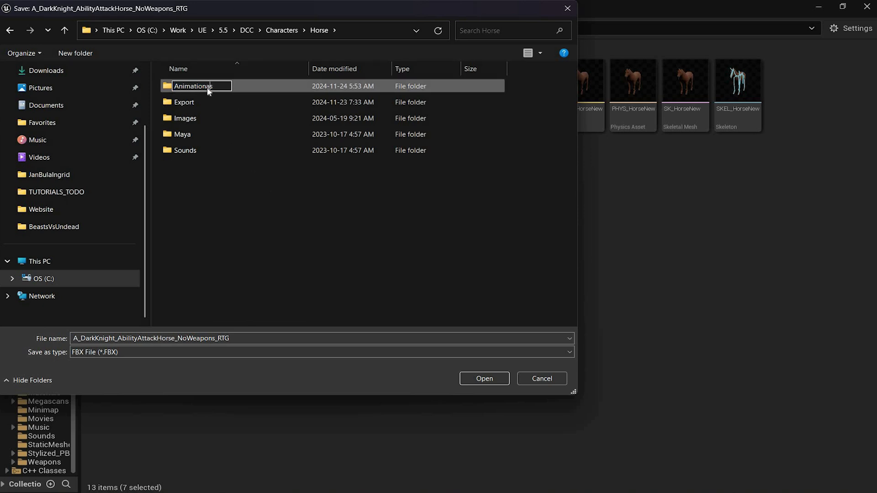
key(BackSpace)
click(491, 377)
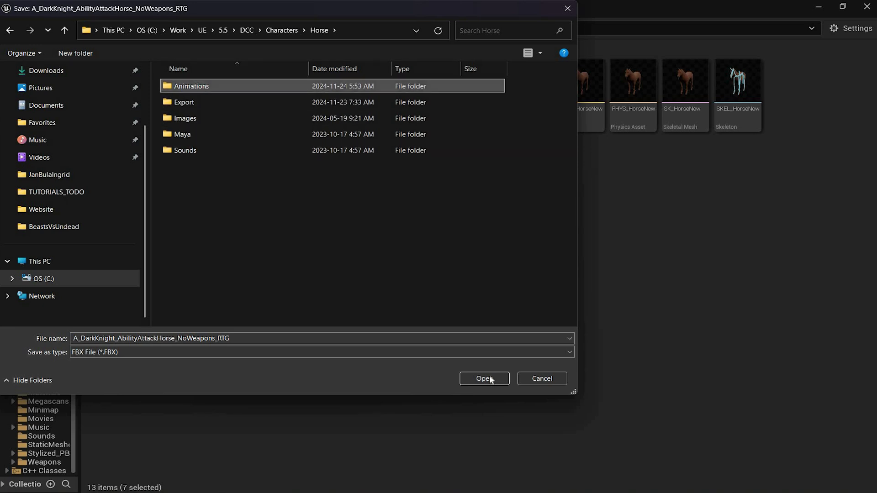
click(491, 378)
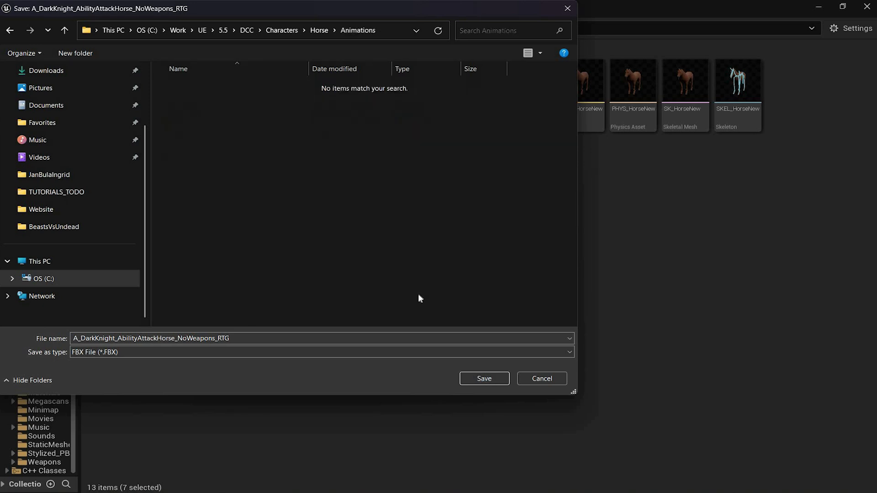
Export the retargeted AbilityAttackHorse, AbilityHorseBite and Die sequences as FBX files to the Animations folder with the default export options.
click(500, 379)
key(Return)
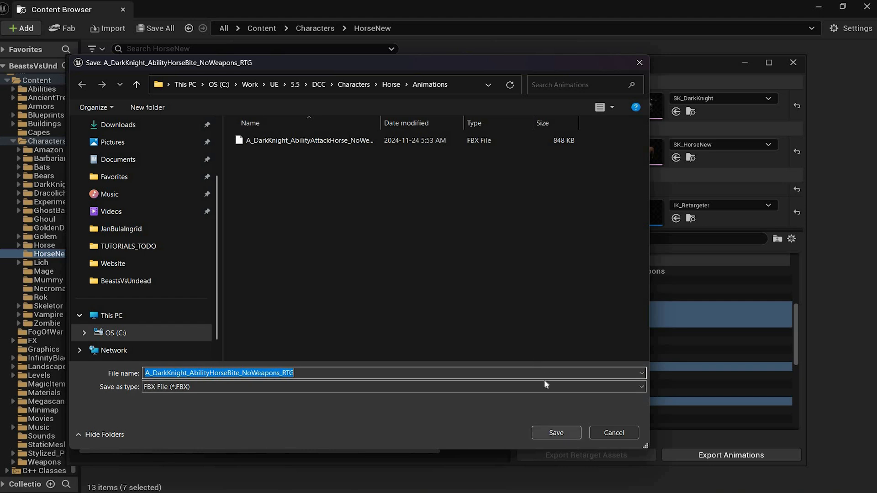
click(544, 435)
click(506, 381)
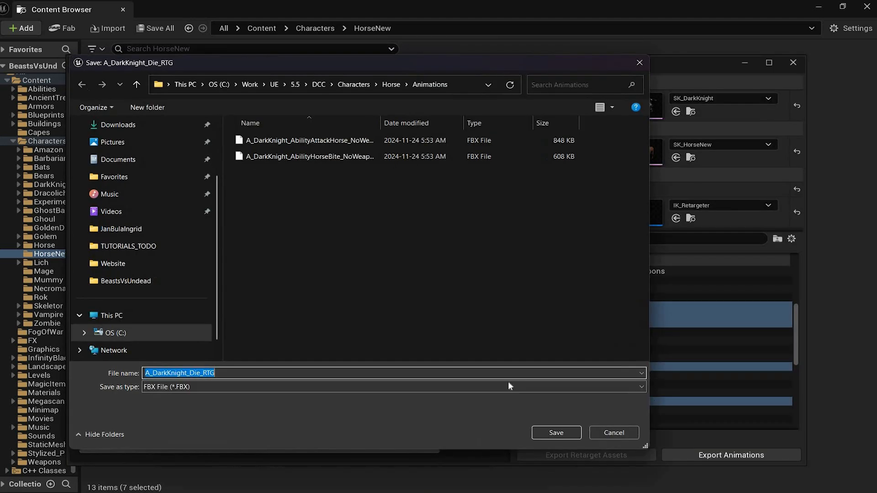
click(556, 432)
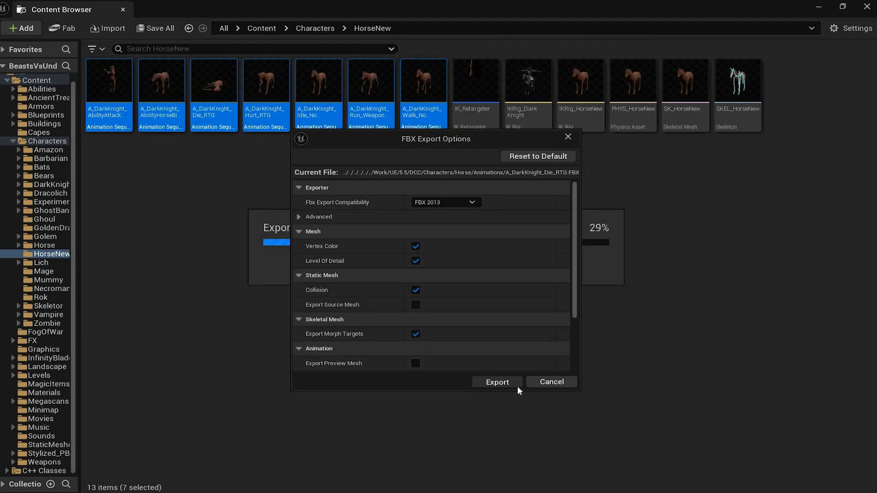
click(513, 382)
Export the retargeted Hurt, Idle, Run and Walk sequences as FBX files to the Animations folder and clear the asset selection.
click(543, 427)
click(502, 382)
click(555, 432)
click(513, 382)
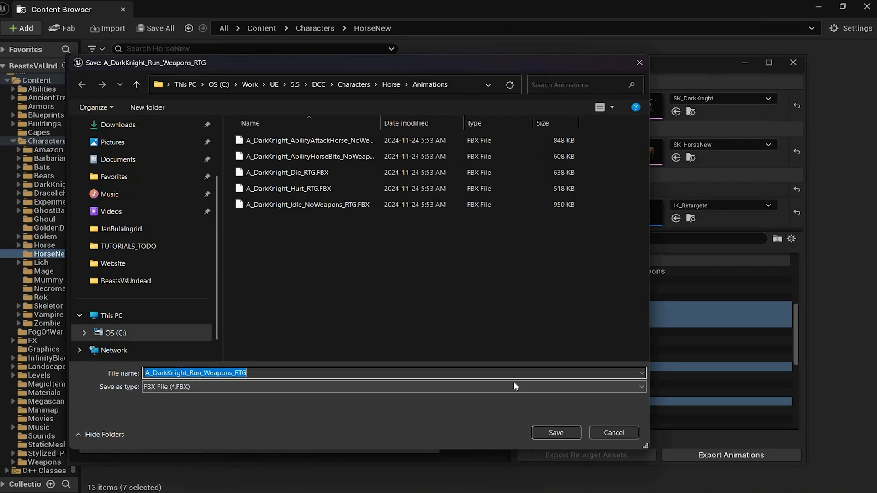
click(555, 433)
click(513, 382)
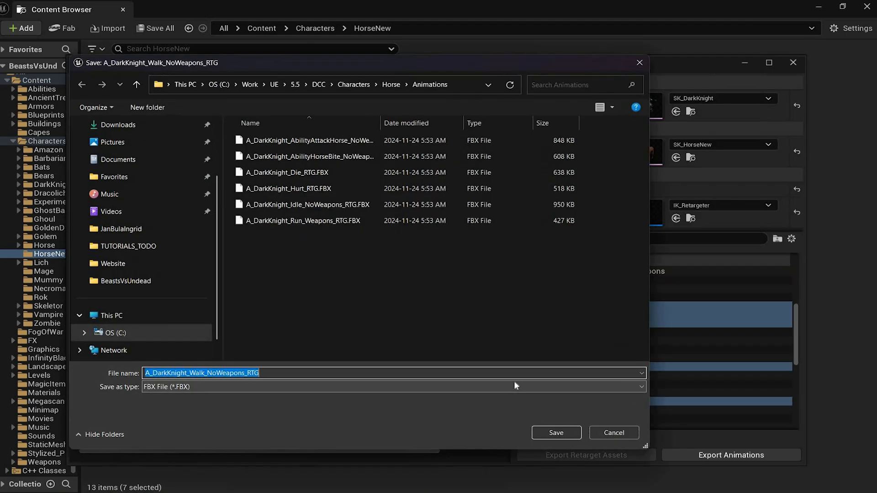
click(556, 432)
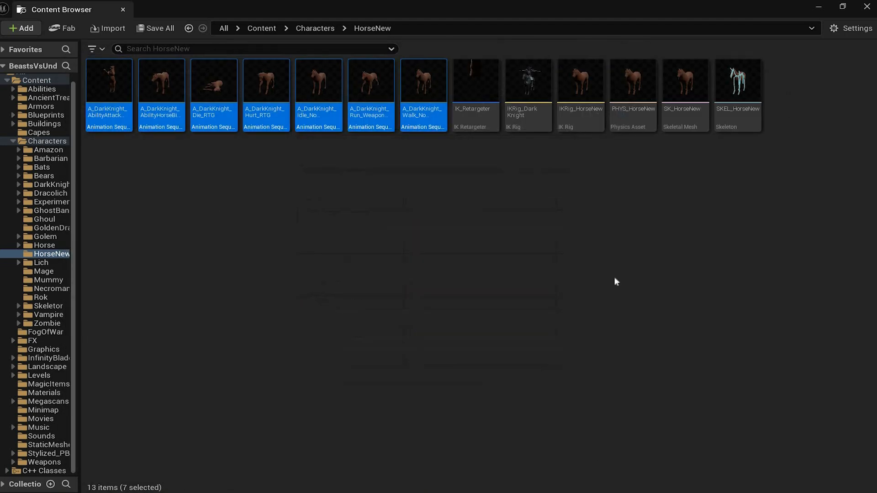
click(587, 247)
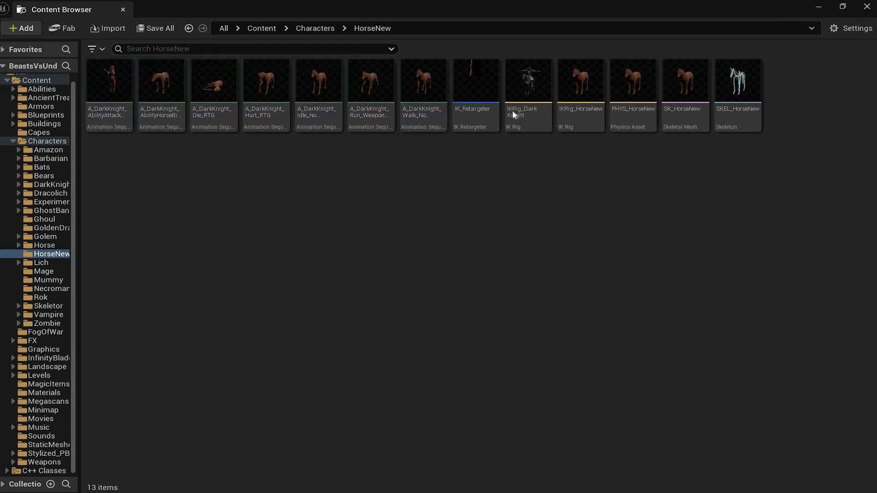
Close the Content Browser, switch to File Explorer and open the Animations folder containing the exported FBX files.
click(866, 6)
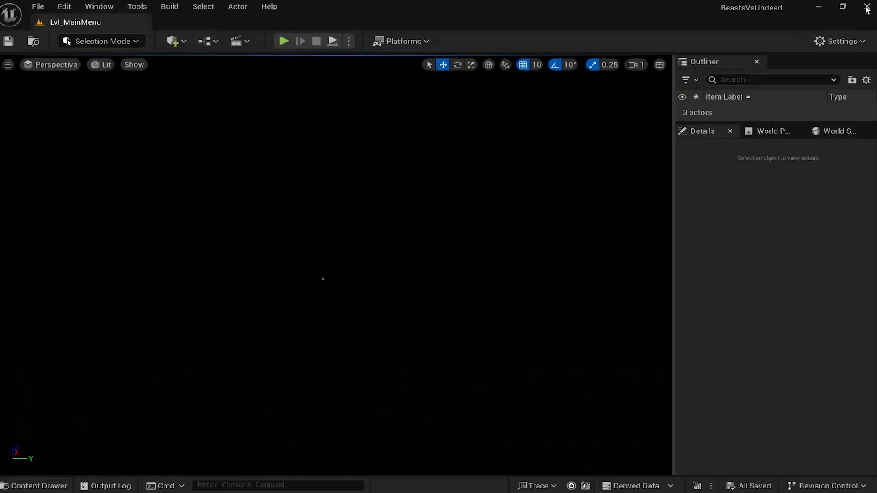
key(super+d)
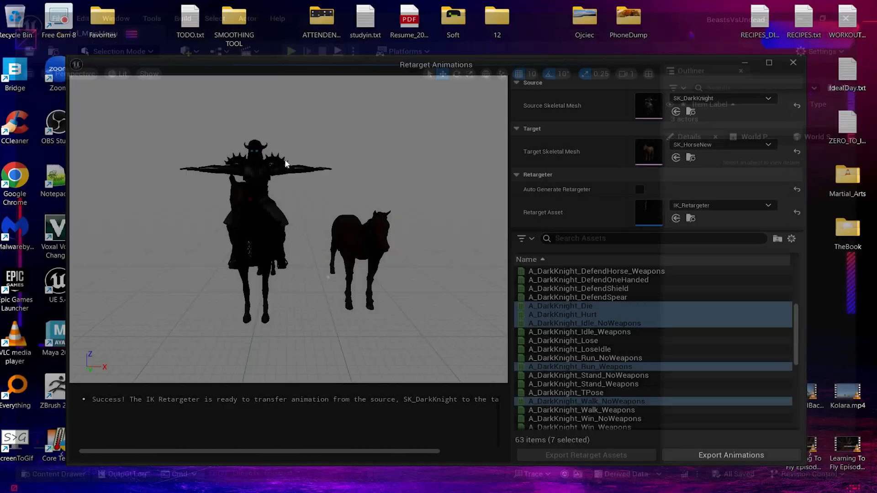
key(super+e)
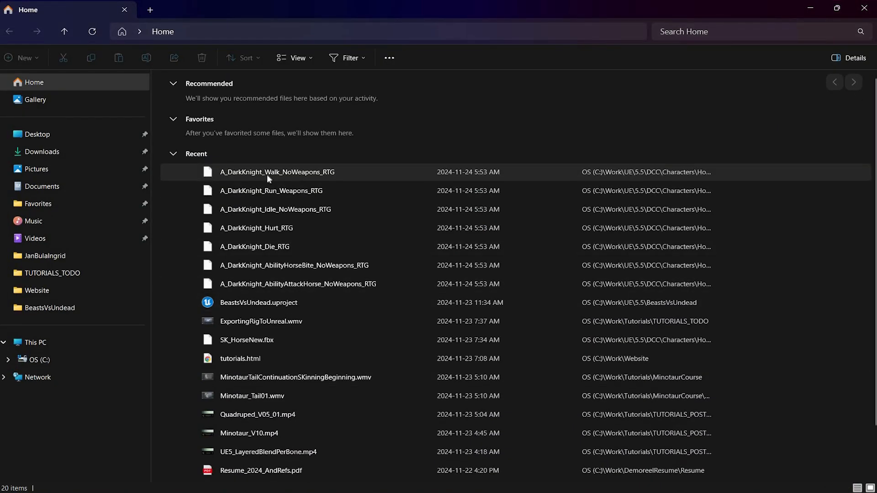
key(shift+F10)
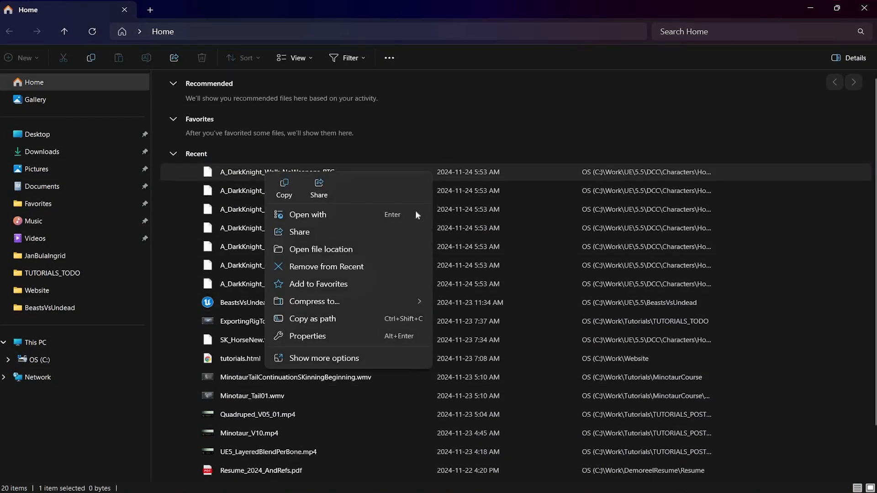
key(Return)
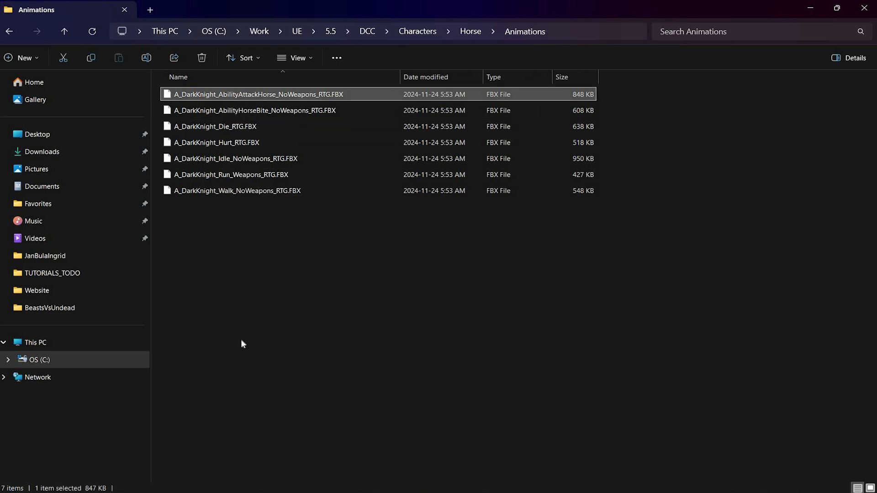
Launch Maya 2025.
key(super)
text(Maya)
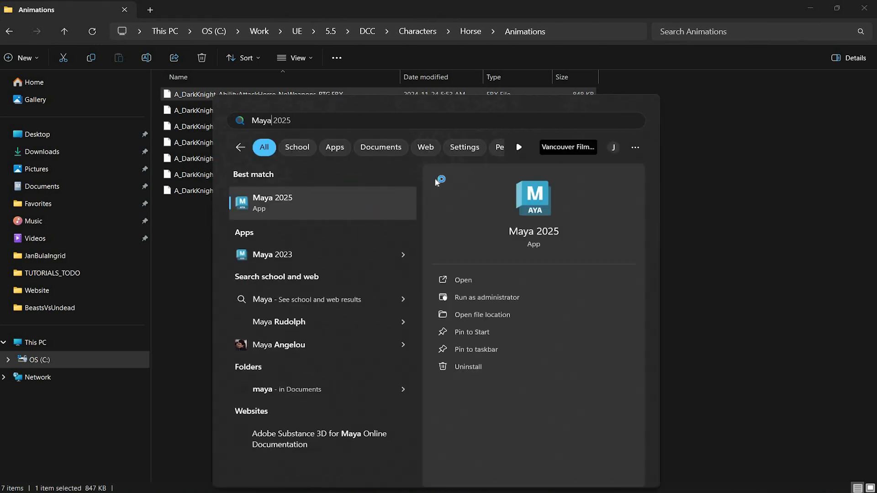
key(Return)
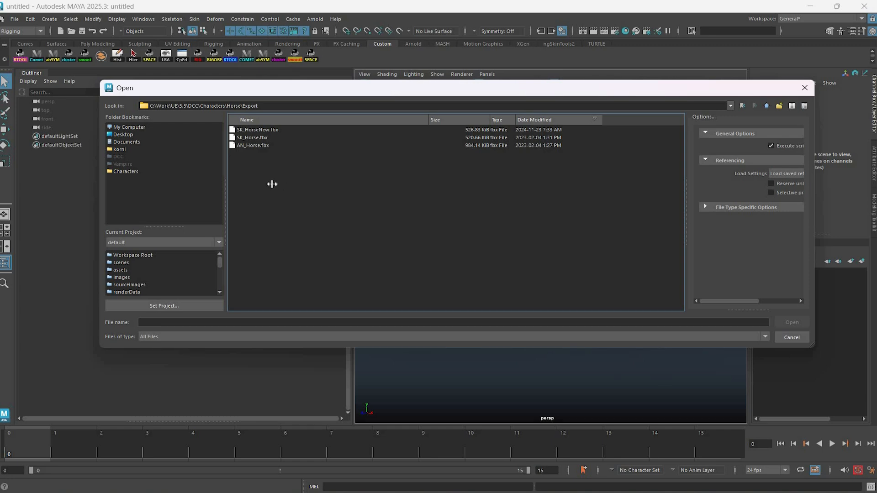
Open SK_HorseNew.fbx from the Horse\Export folder.
double_click(257, 129)
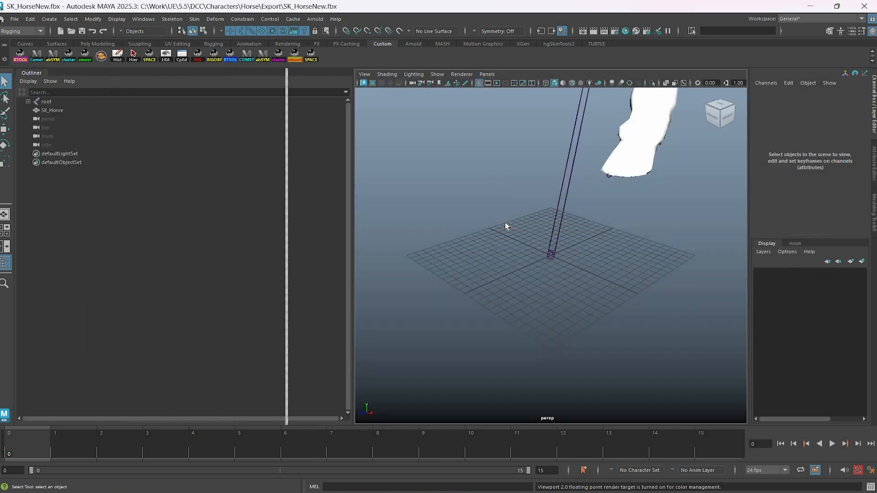
key(a)
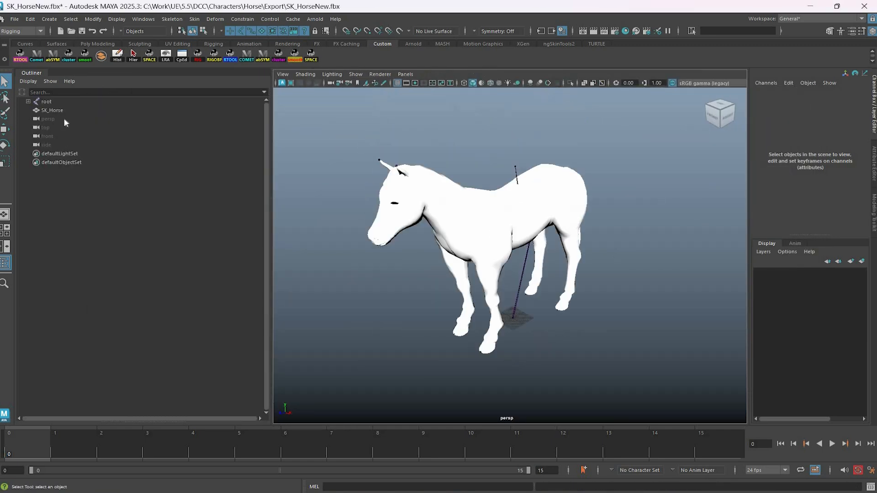
alt+drag(401, 192, 341, 173)
scroll(341, 173, up, 2)
Import A_DarkKnight_Walk_NoWeapons_RTG.FBX from Horse\Animations into the horse scene, keeping the default import options.
click(14, 20)
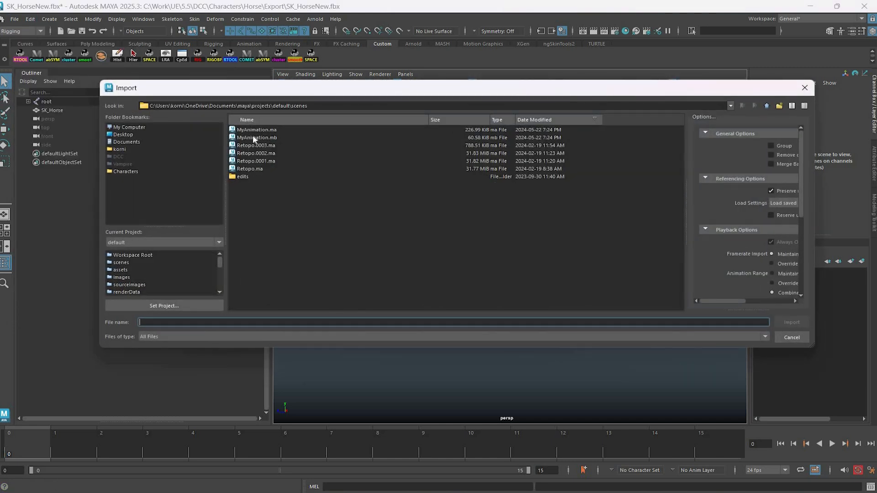
click(125, 172)
double_click(249, 144)
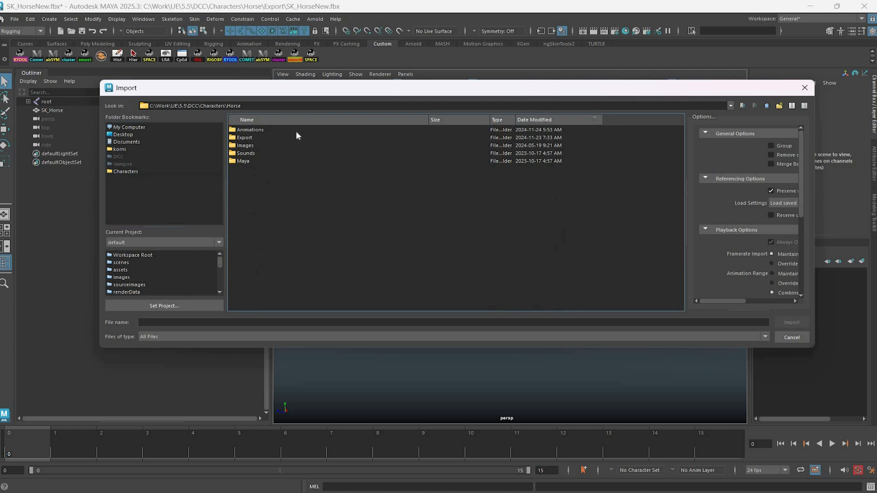
double_click(305, 130)
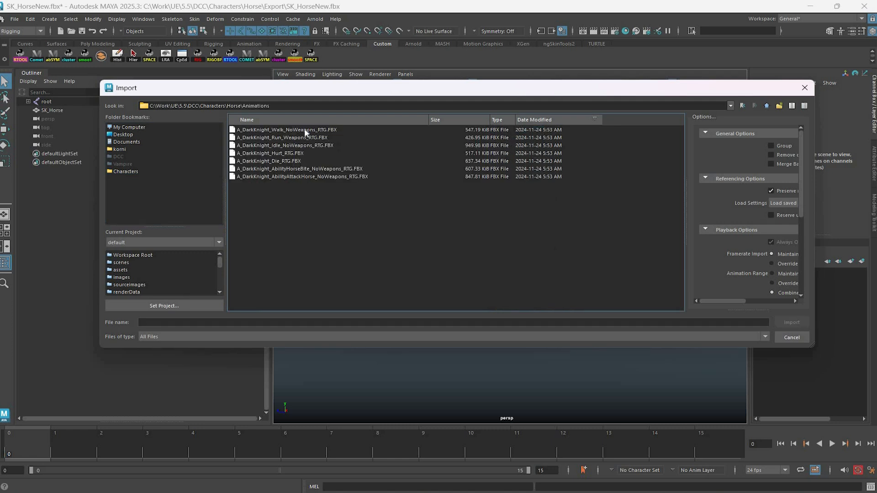
click(305, 130)
drag(686, 217, 581, 230)
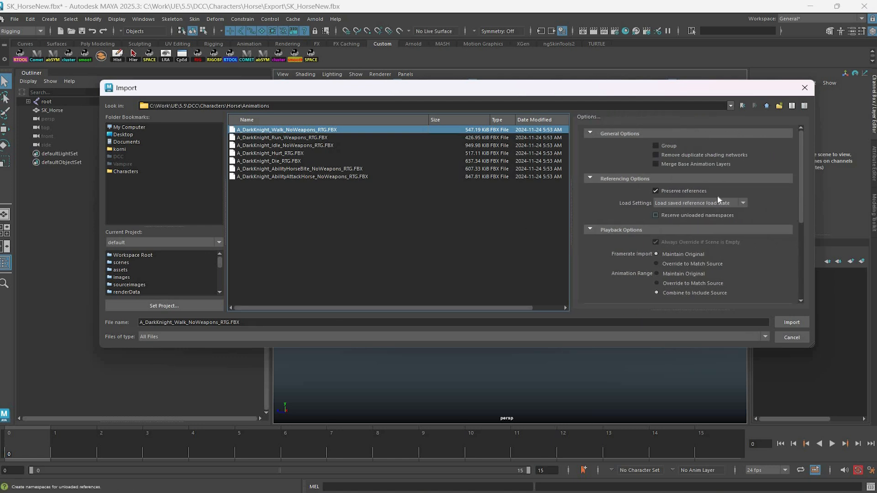
scroll(718, 195, down, 3)
scroll(699, 261, up, 3)
scroll(622, 271, down, 3)
click(635, 295)
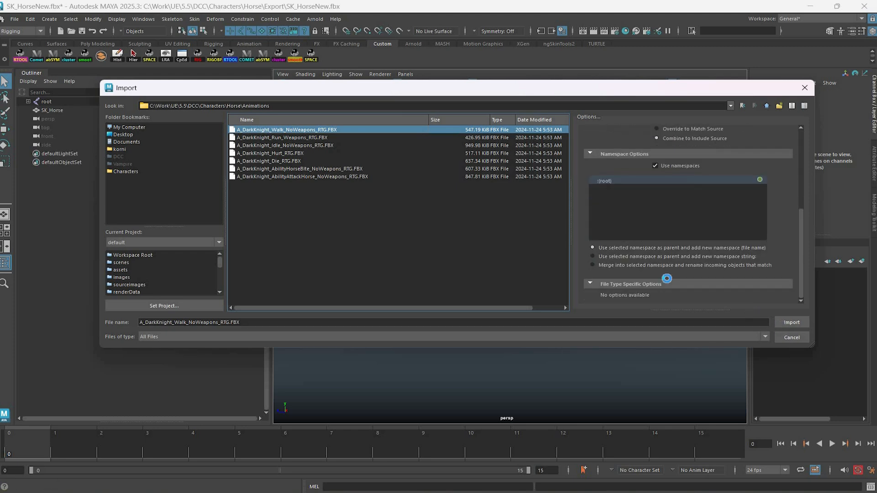
click(791, 322)
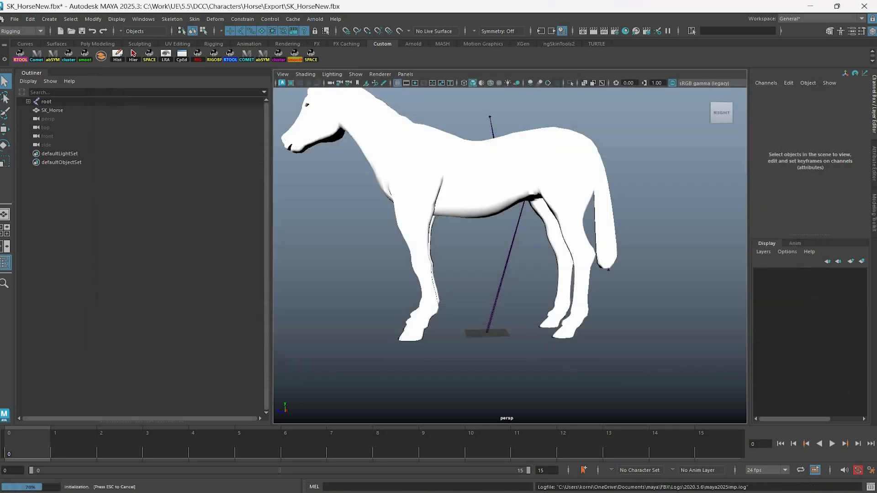
Play the imported walk animation and inspect the horse's skeleton motion in wireframe display.
key(alt+v)
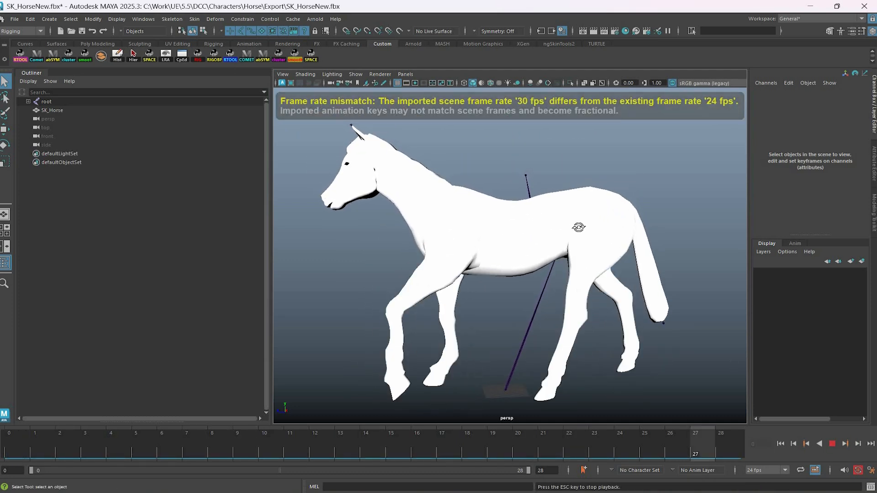
alt+drag(445, 263, 564, 262)
key(4)
alt+drag(471, 260, 546, 269)
alt+drag(574, 217, 395, 205)
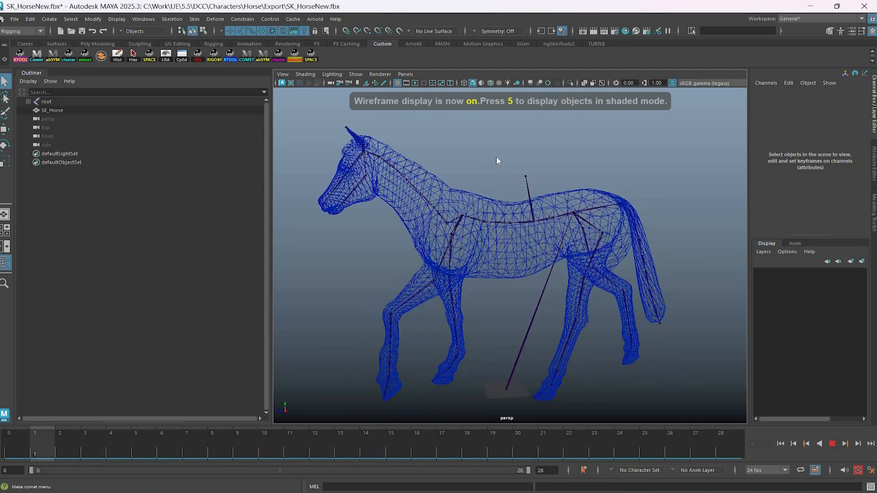
Open MyRig.ma from the Horse\Maya\Rig folder without saving the current scene.
click(14, 19)
click(26, 44)
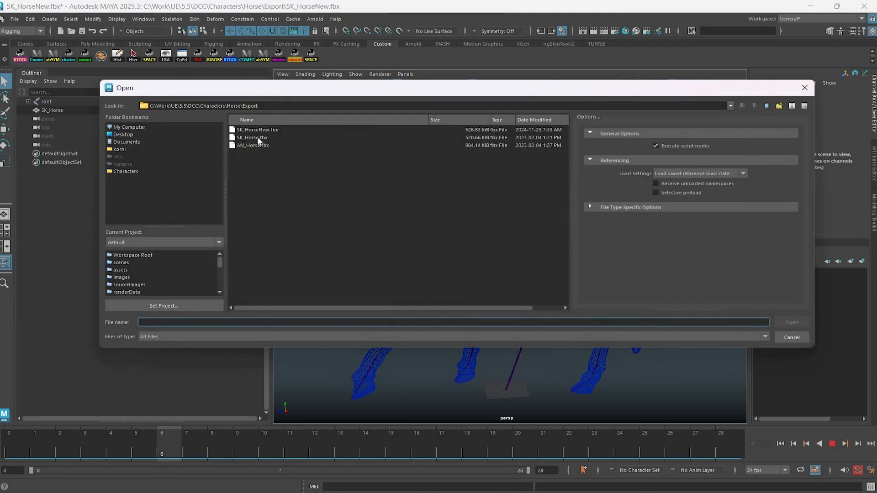
key(BackSpace)
click(272, 136)
double_click(271, 137)
key(BackSpace)
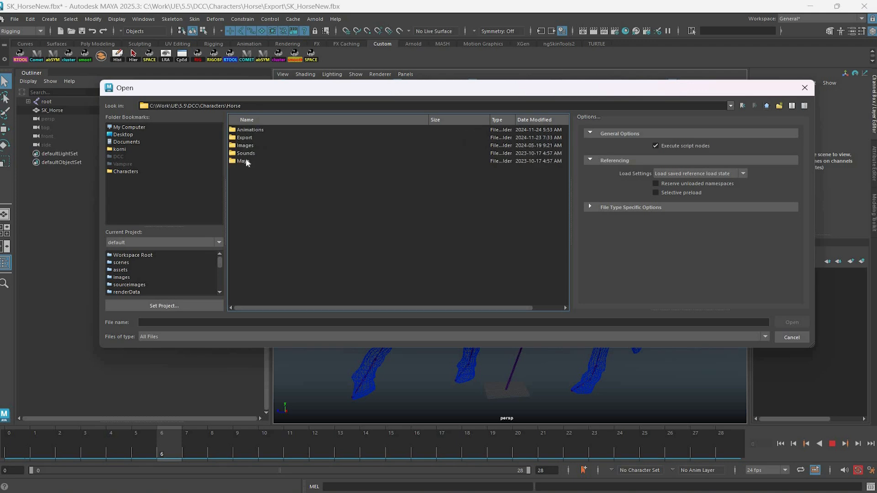
double_click(249, 161)
double_click(251, 128)
key(Down)
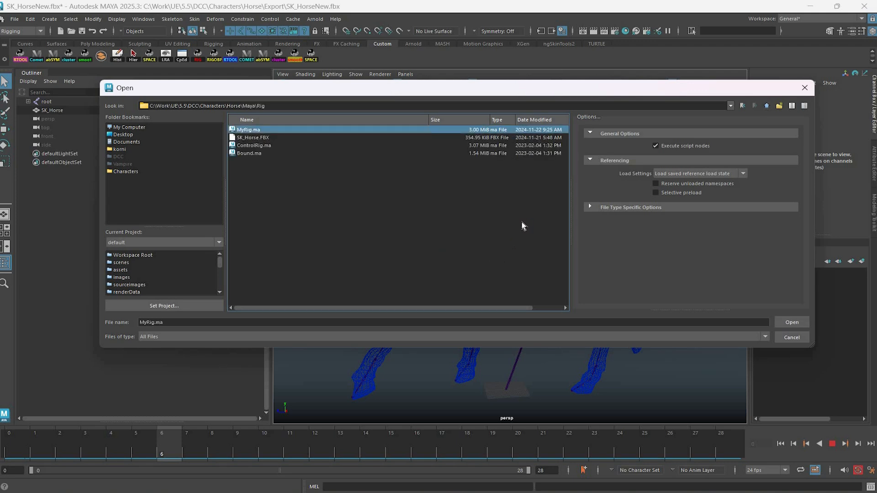
key(Return)
key(n)
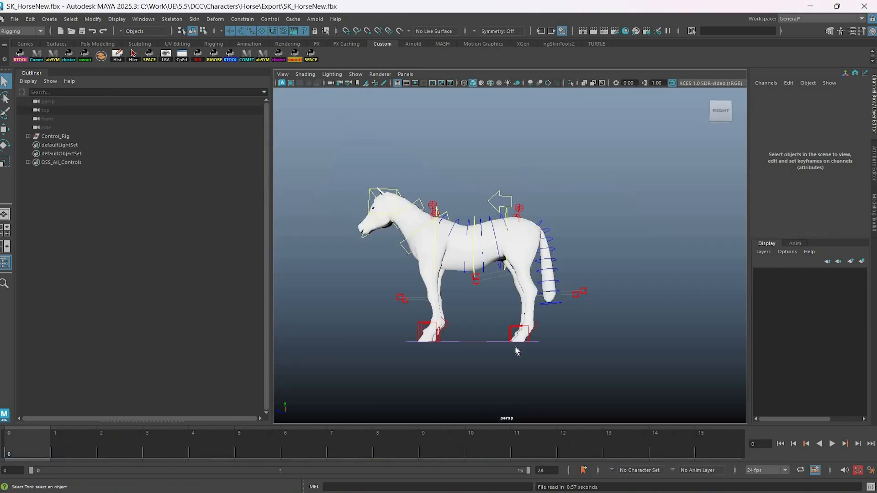
Test the left rear IK foot control by moving it, and undo the move.
scroll(523, 351, up, 3)
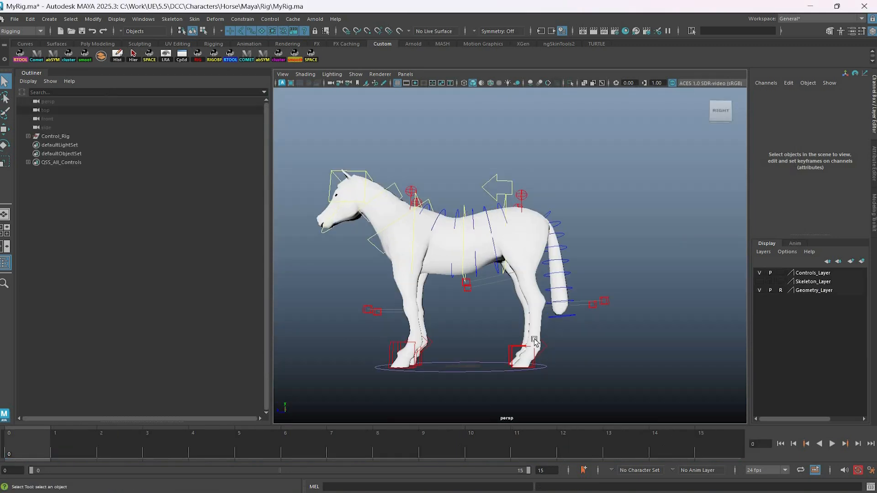
click(533, 349)
key(w)
middle_drag(490, 267, 452, 279)
key(ctrl+z)
key(q)
alt+drag(435, 246, 454, 255)
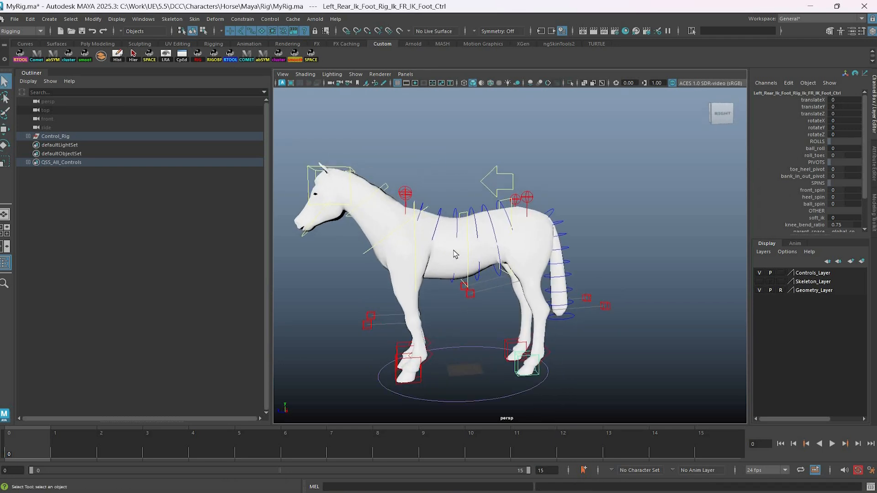